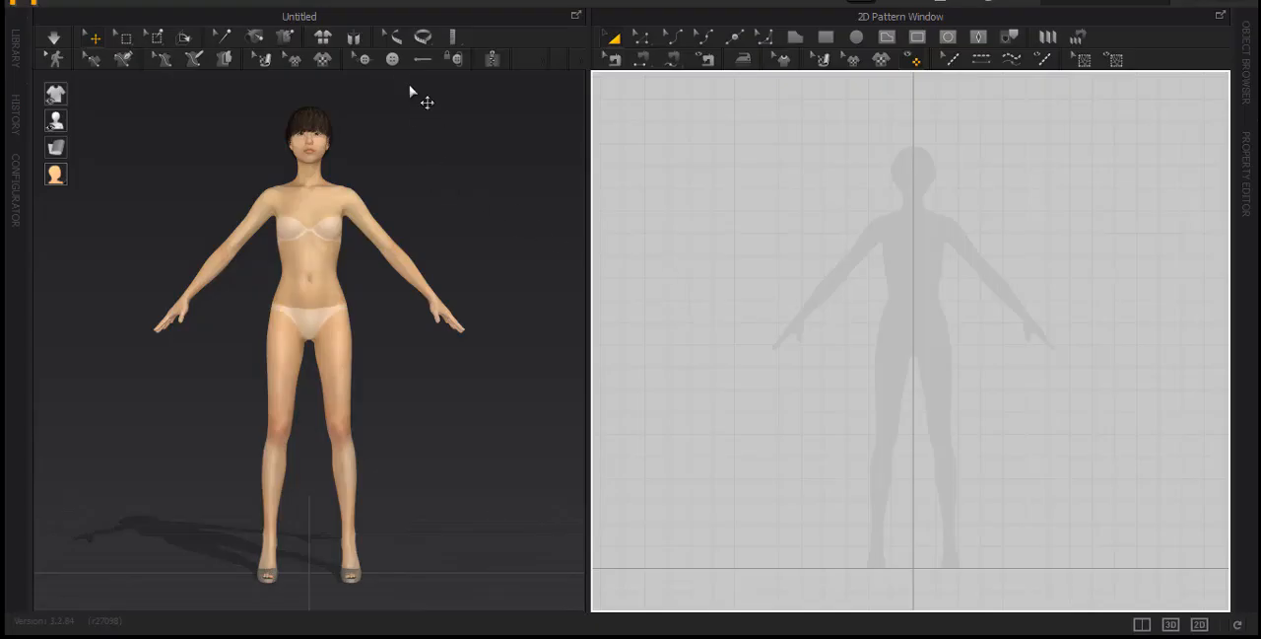
Display the avatar's body measurements and read the waist circumference
click(393, 38)
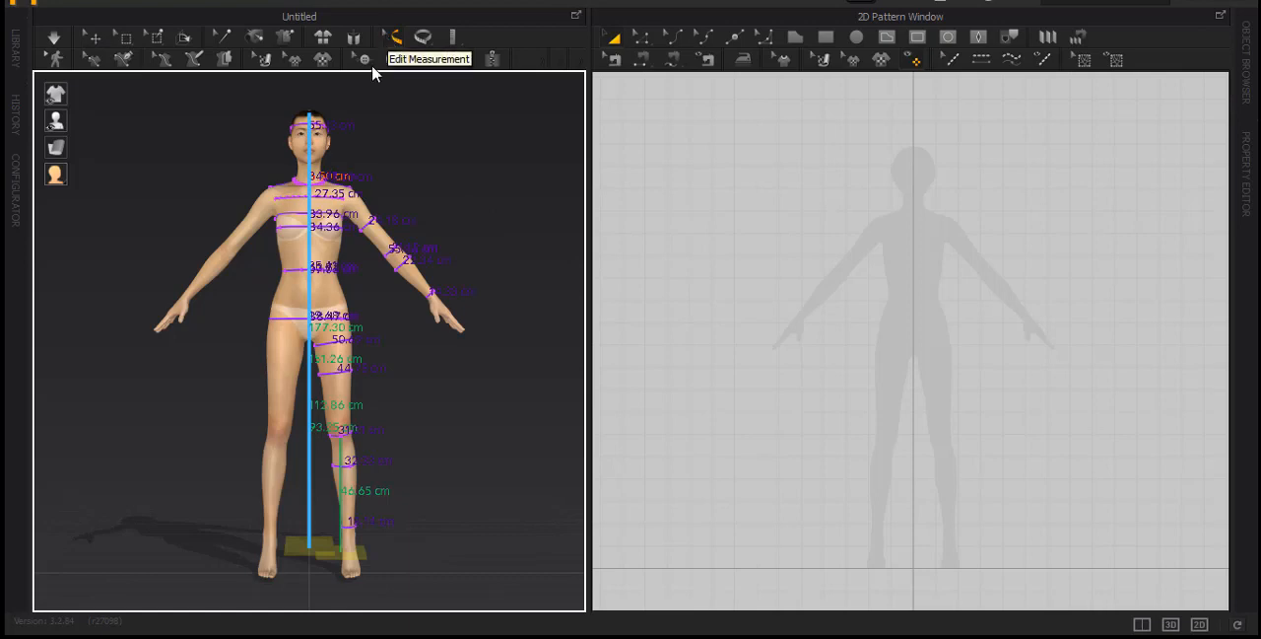
scroll(250, 286, up, 3)
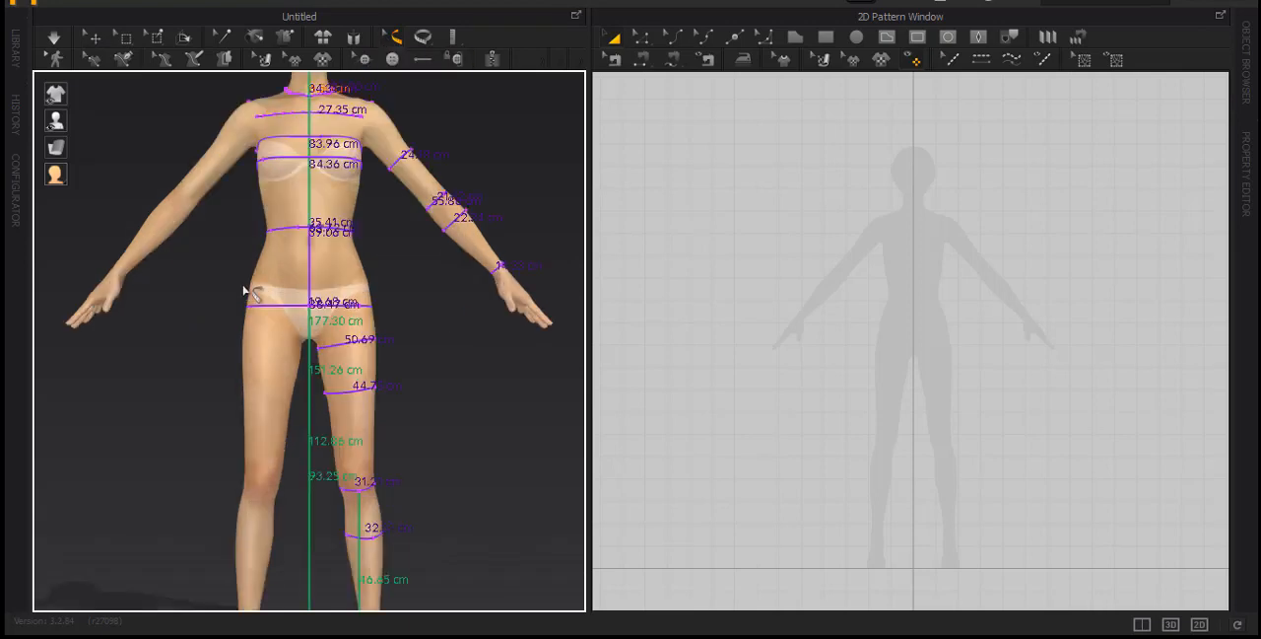
scroll(249, 286, up, 2)
right_drag(204, 283, 321, 312)
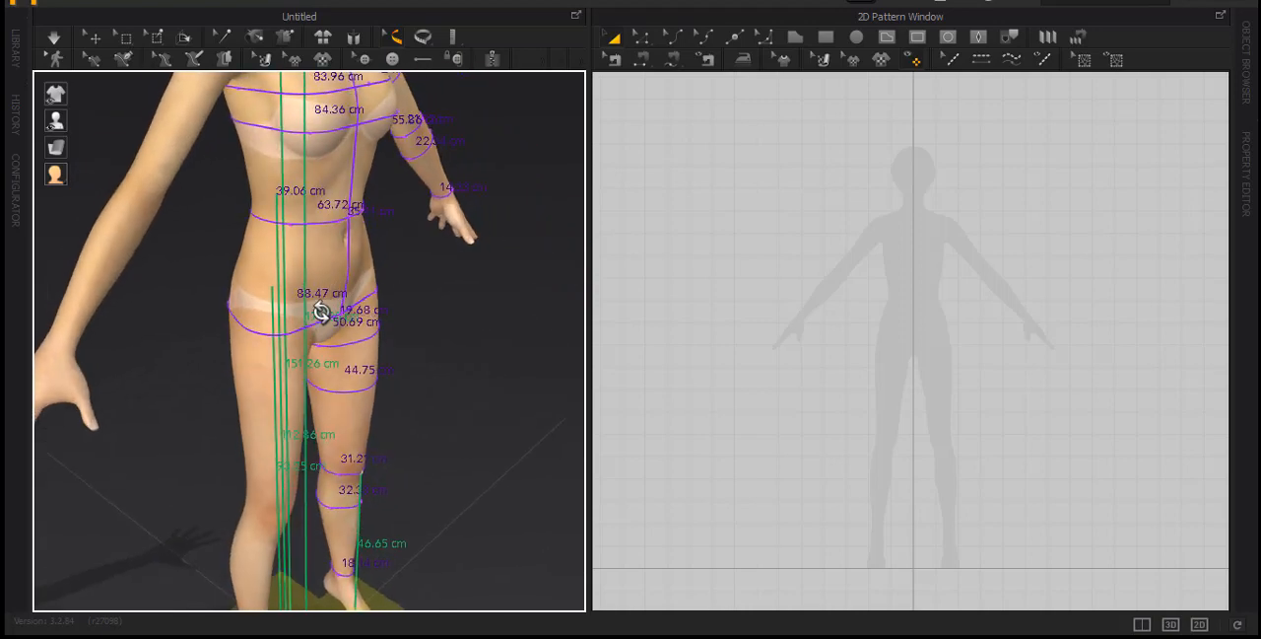
click(336, 218)
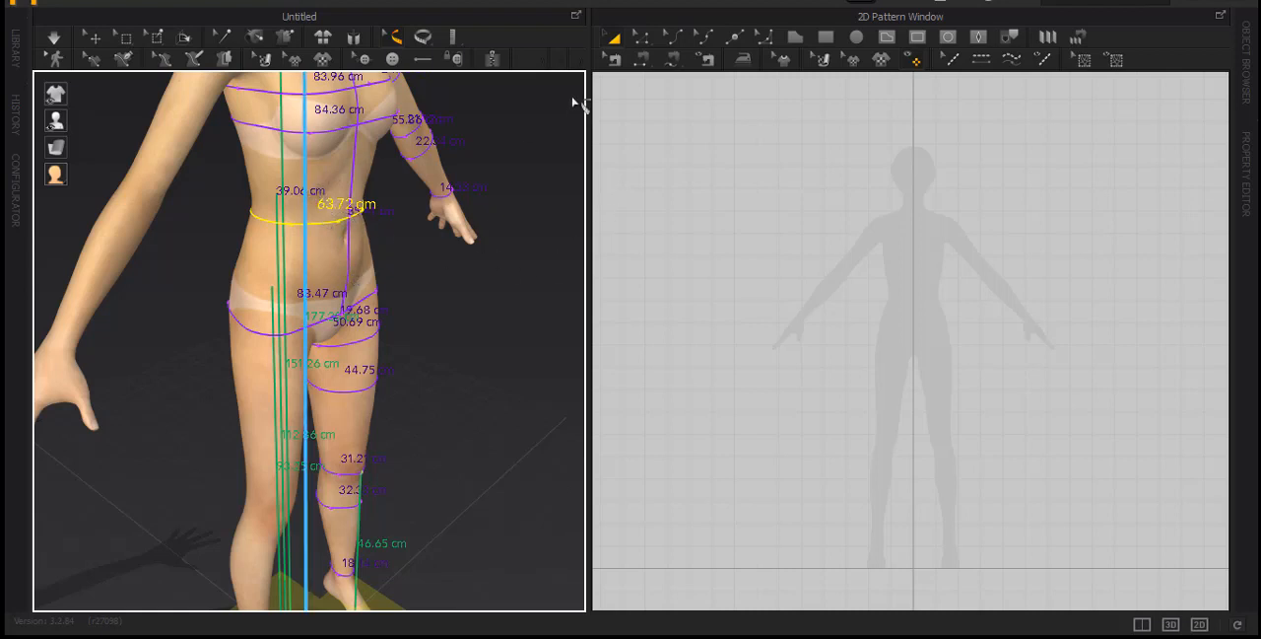
click(94, 41)
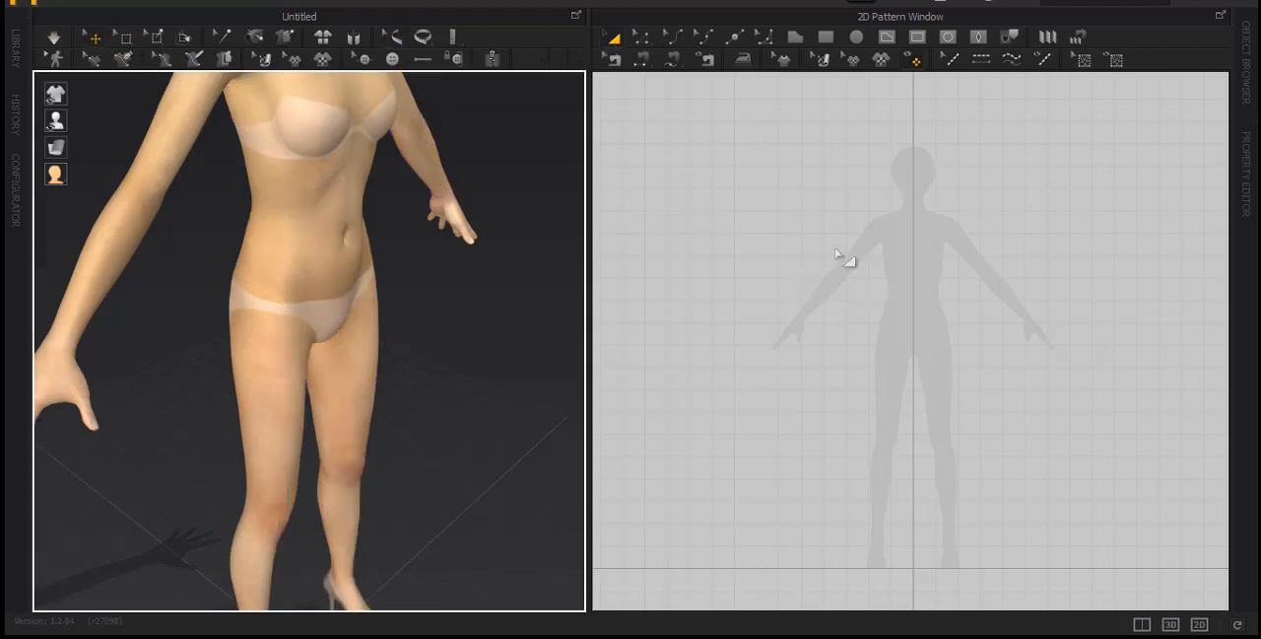
Create a waistband rectangle pattern 63,72 cm wide and 4,5 cm high at the avatar's waist
click(826, 38)
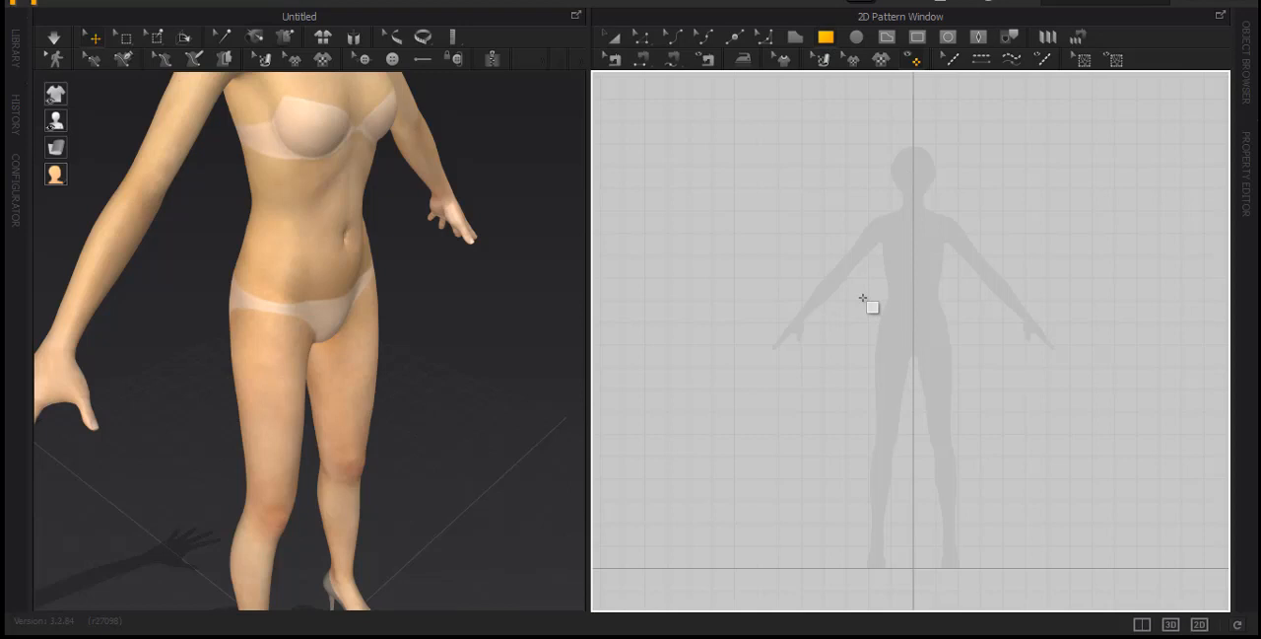
click(863, 298)
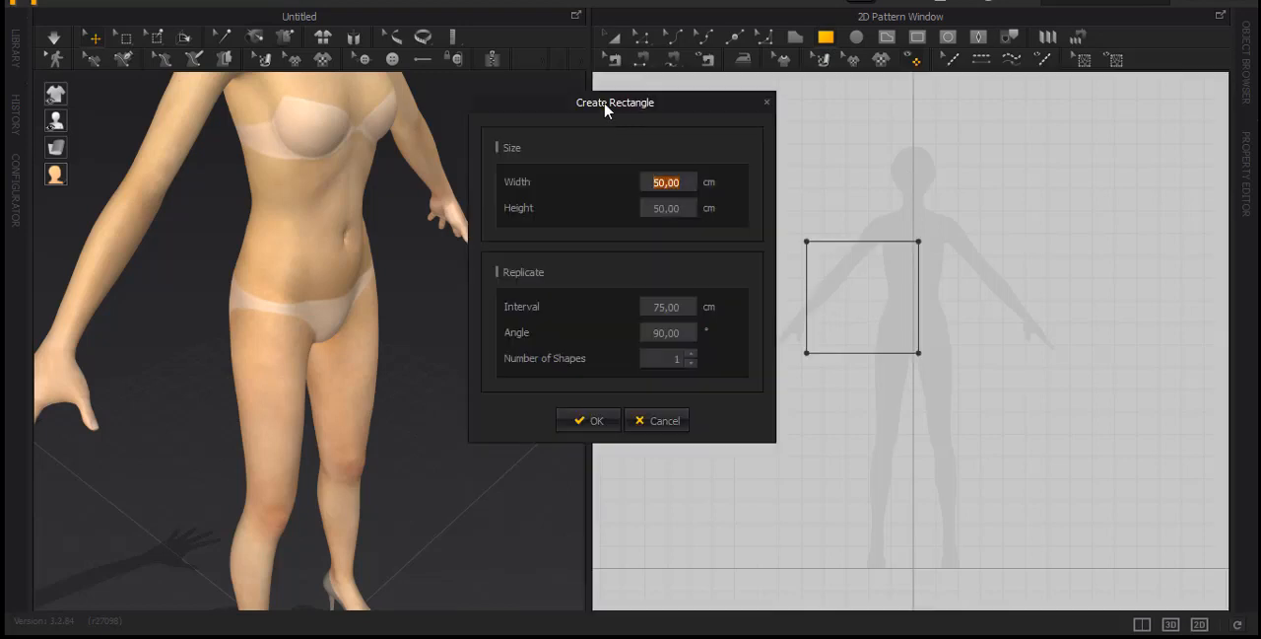
drag(605, 111, 562, 117)
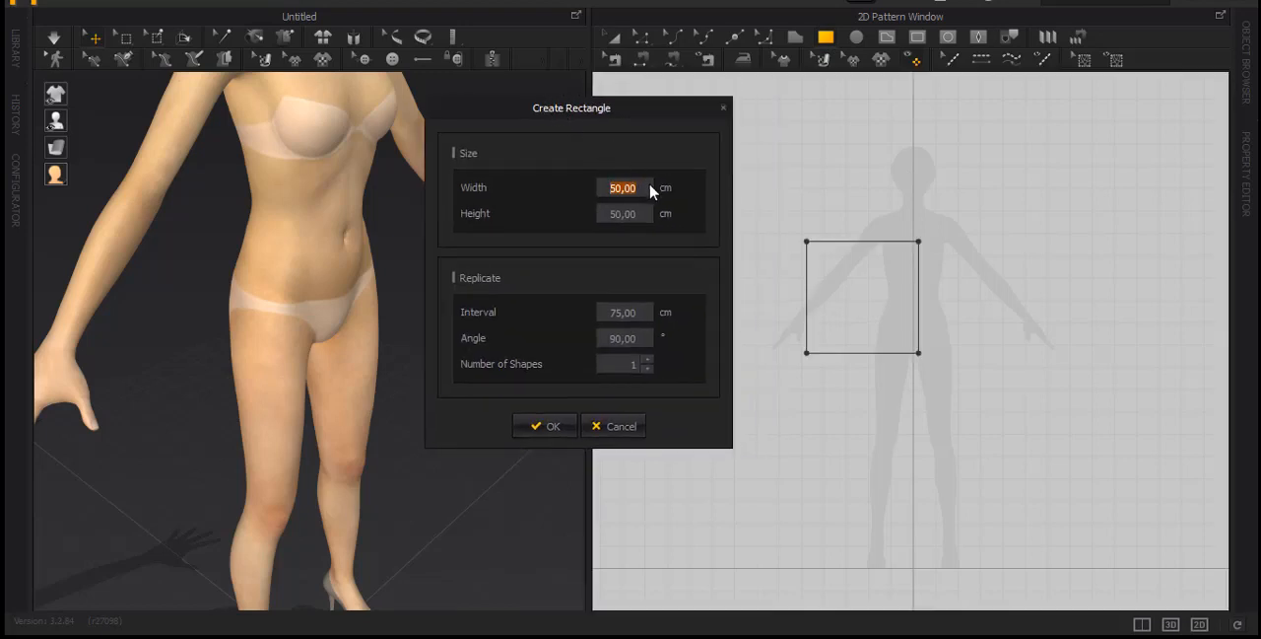
text(63,72)
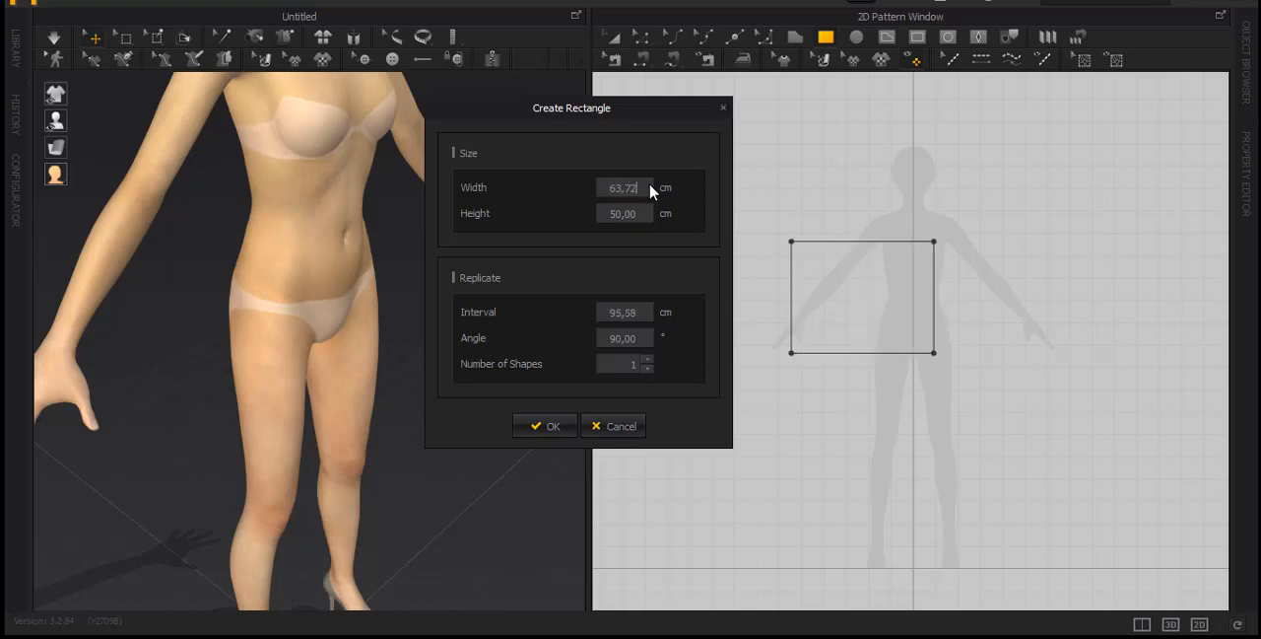
key(Tab)
text(4,5)
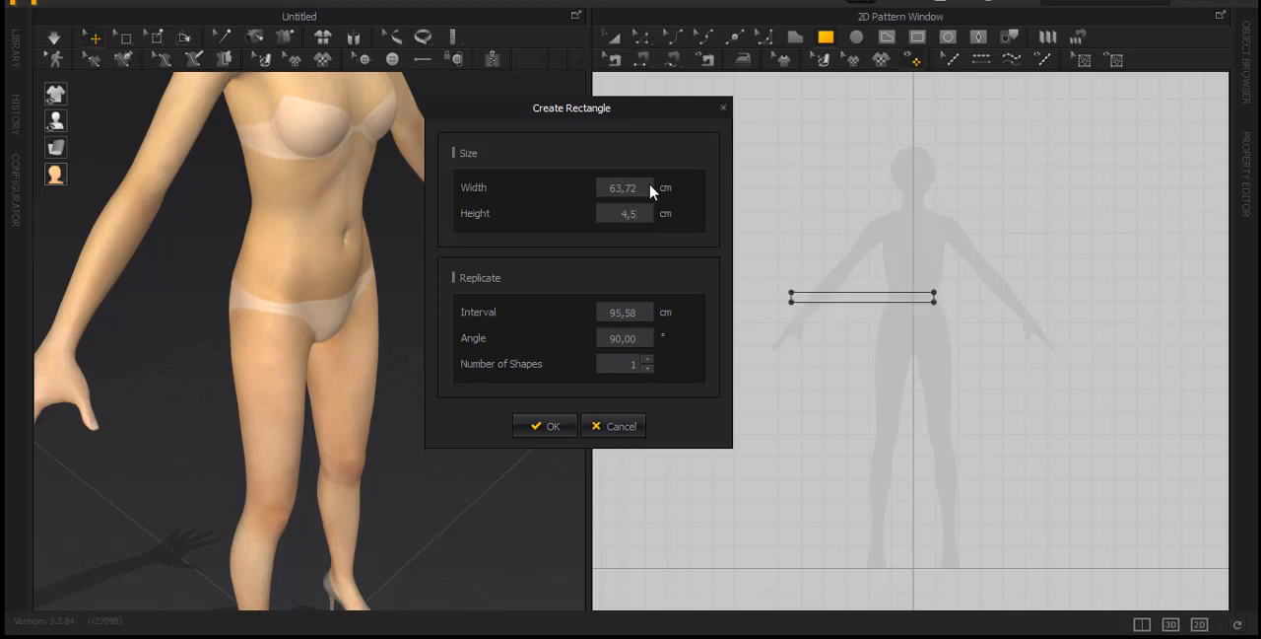
click(551, 432)
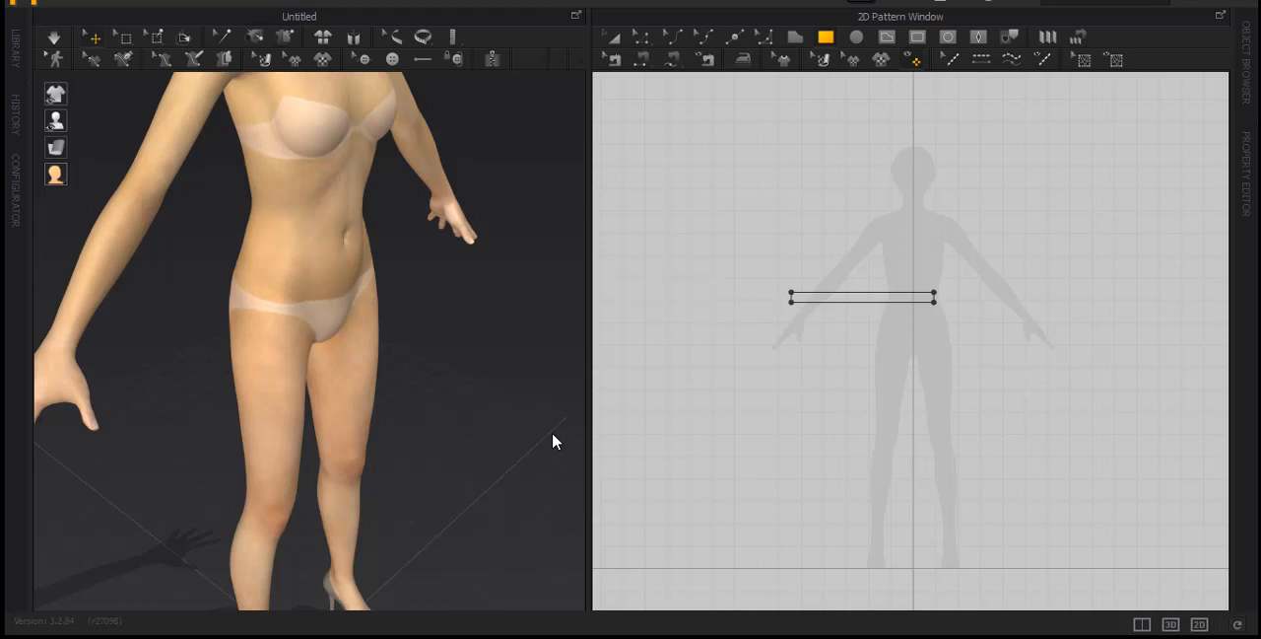
click(502, 263)
Create a skirt panel rectangle 150 cm wide and 70 cm high over the avatar's hips in the 2D pattern
middle_drag(917, 321, 918, 223)
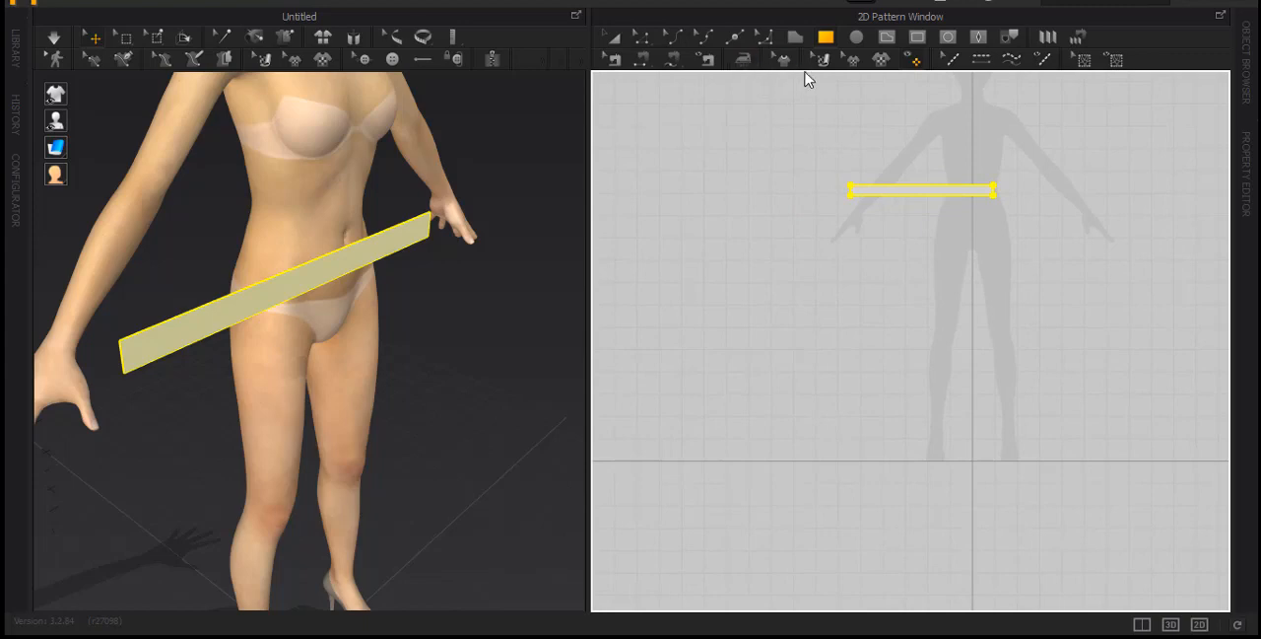
click(865, 254)
drag(614, 108, 541, 120)
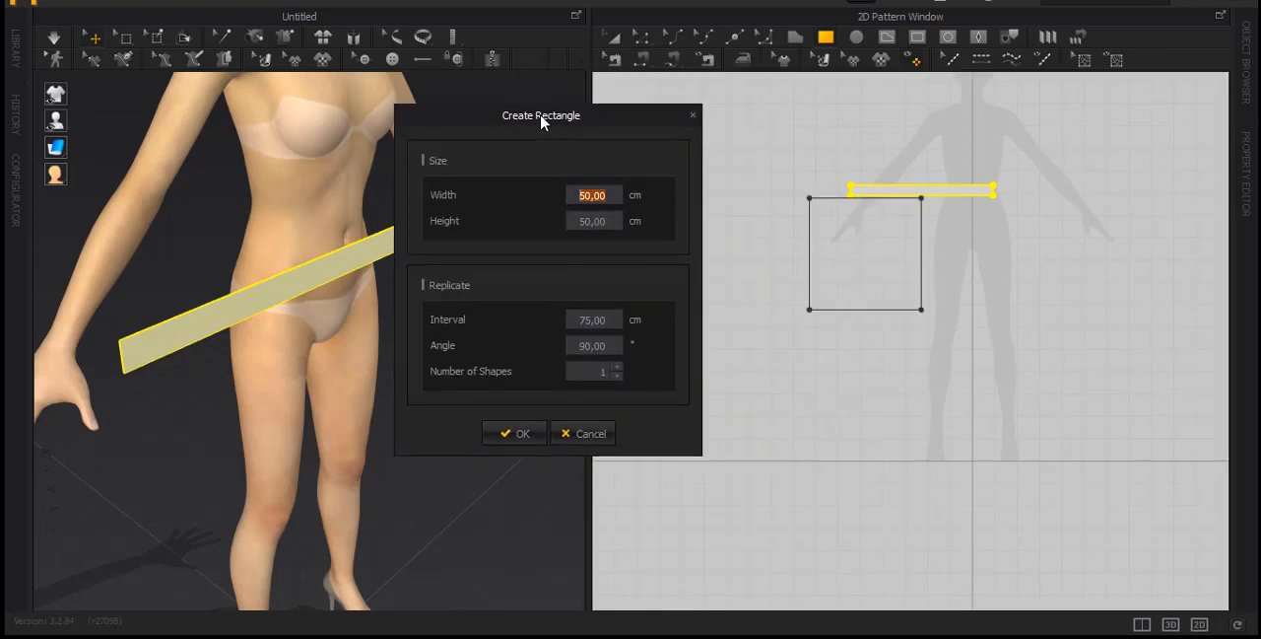
text(150)
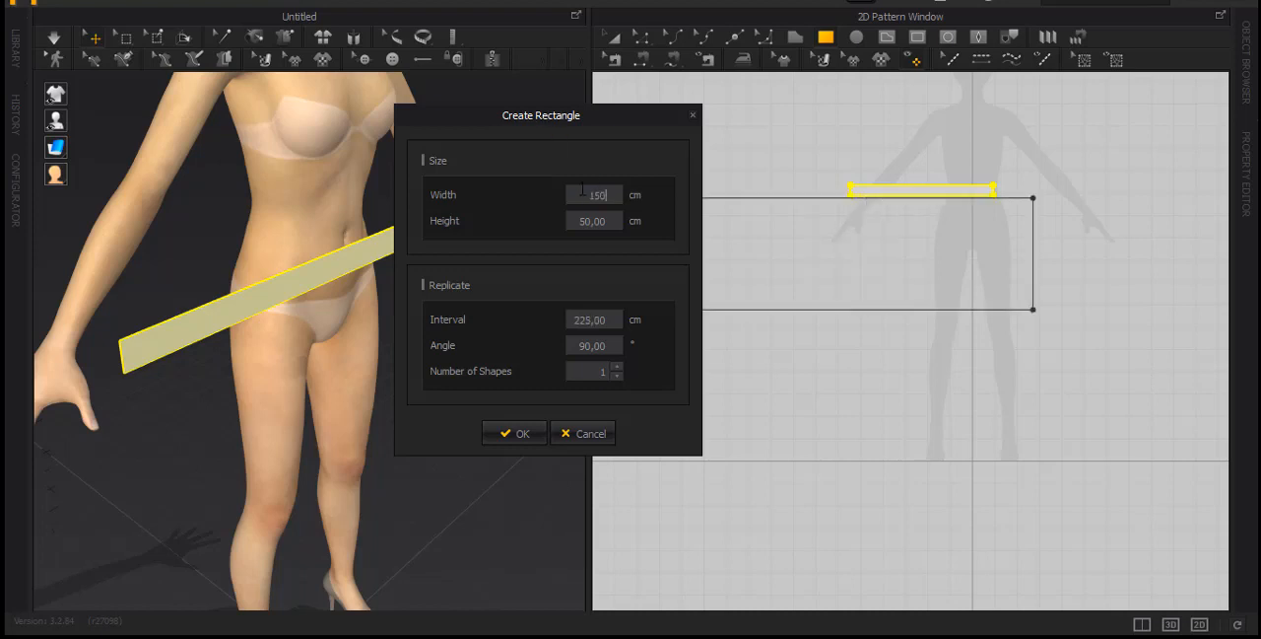
key(Tab)
text(70)
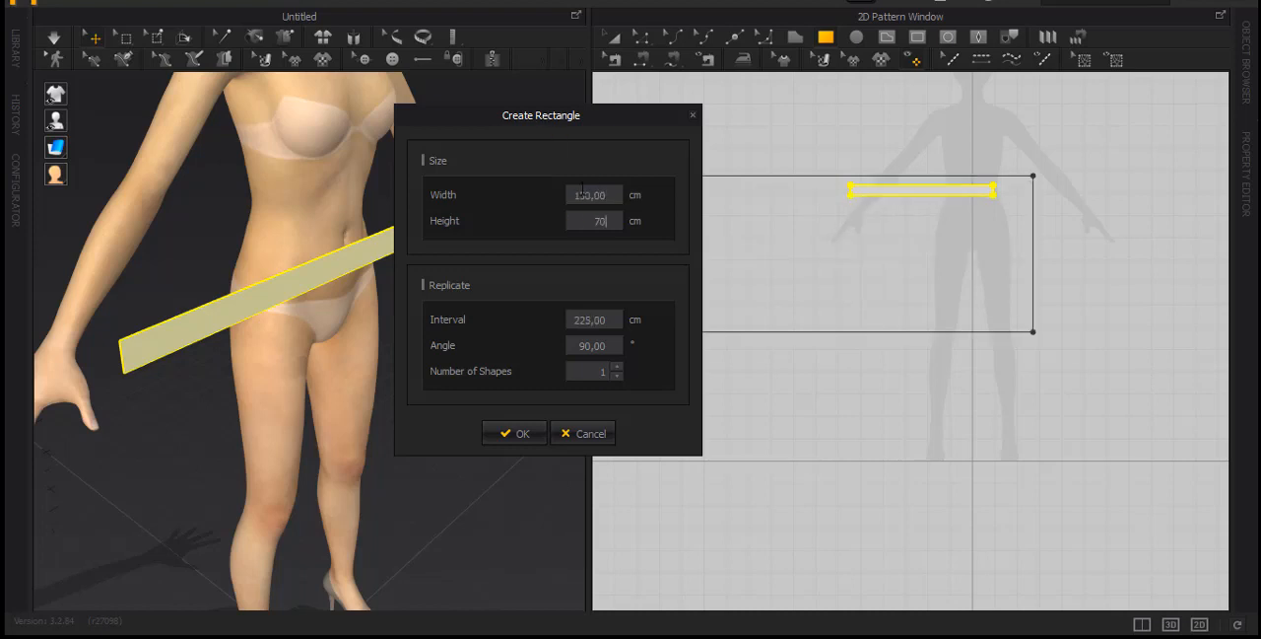
click(510, 433)
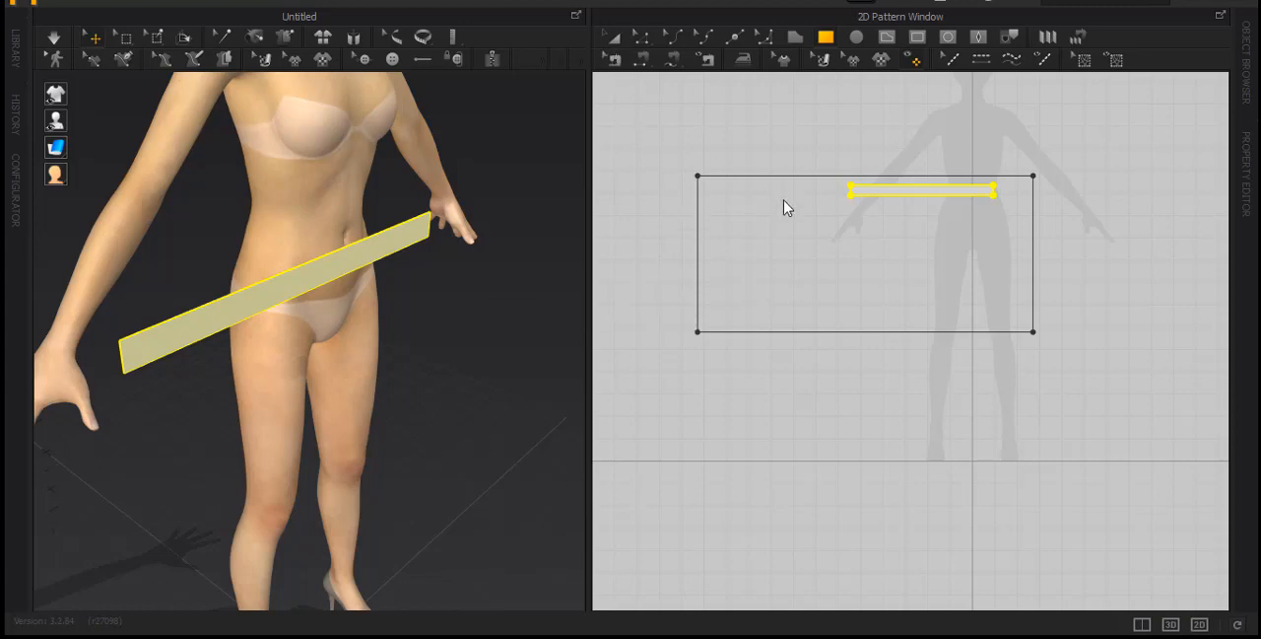
Move the skirt panel below the waistband, and shift both patterns sideways together over the avatar silhouette
click(614, 40)
mouse_move(779, 210)
mouse_down()
mouse_move(910, 324)
mouse_move(919, 287)
mouse_move(875, 254)
mouse_up()
mouse_move(675, 123)
mouse_down()
mouse_move(781, 241)
mouse_move(1215, 455)
mouse_up()
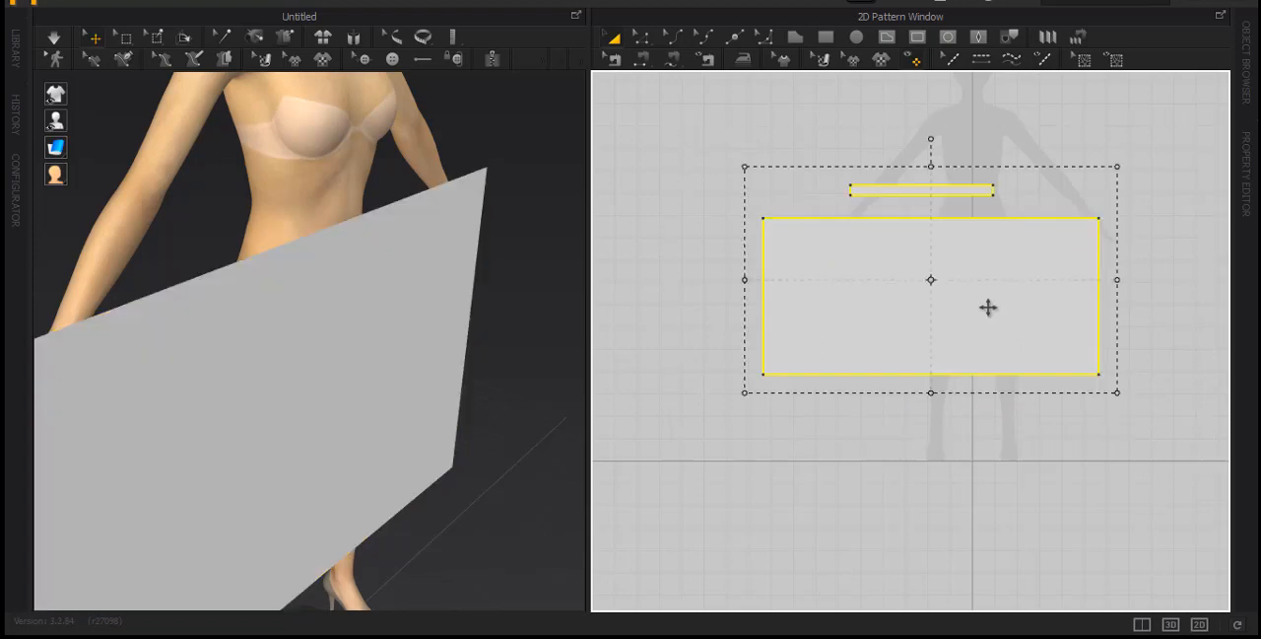
drag(980, 301, 1033, 307)
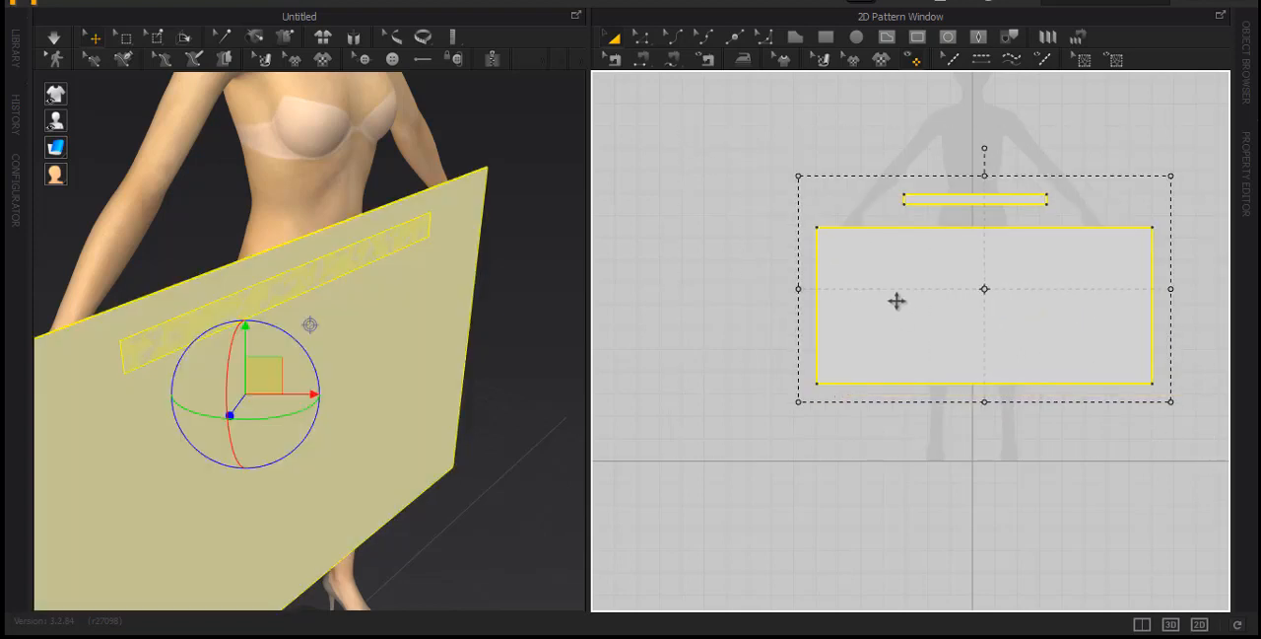
Move the skirt panel down and away from the waistband in the 3D view
click(732, 157)
click(312, 339)
drag(311, 339, 435, 373)
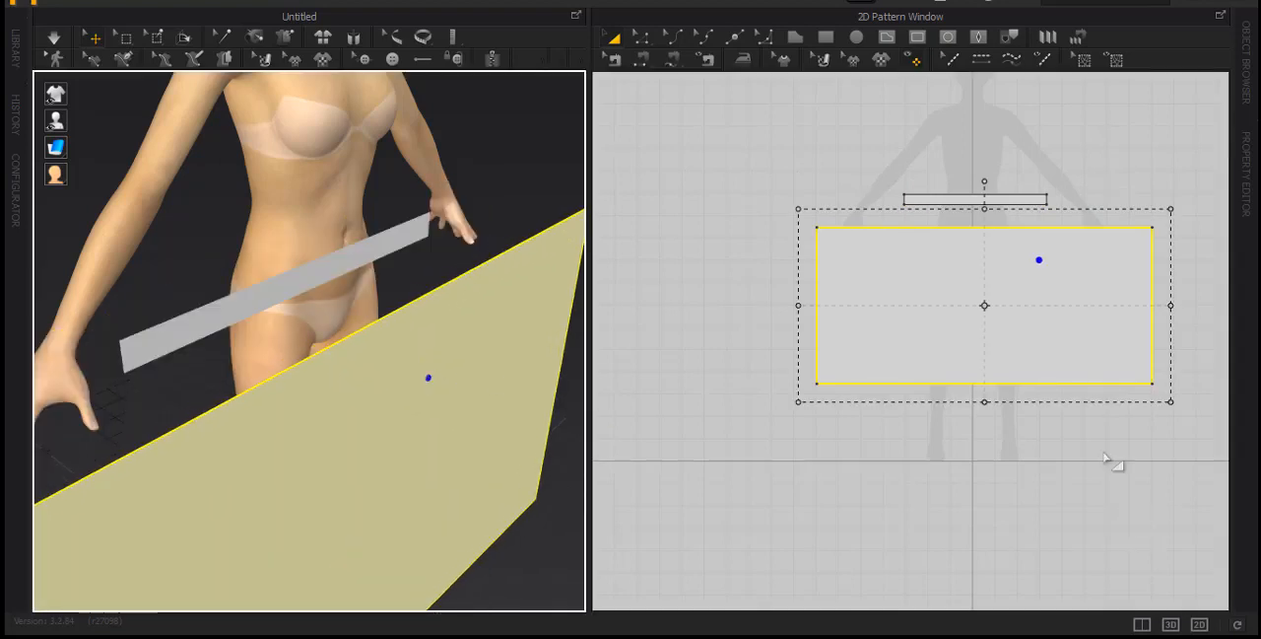
Show only the 2D pattern window, with both pattern pieces enlarged and deselected
right_drag(902, 162, 814, 173)
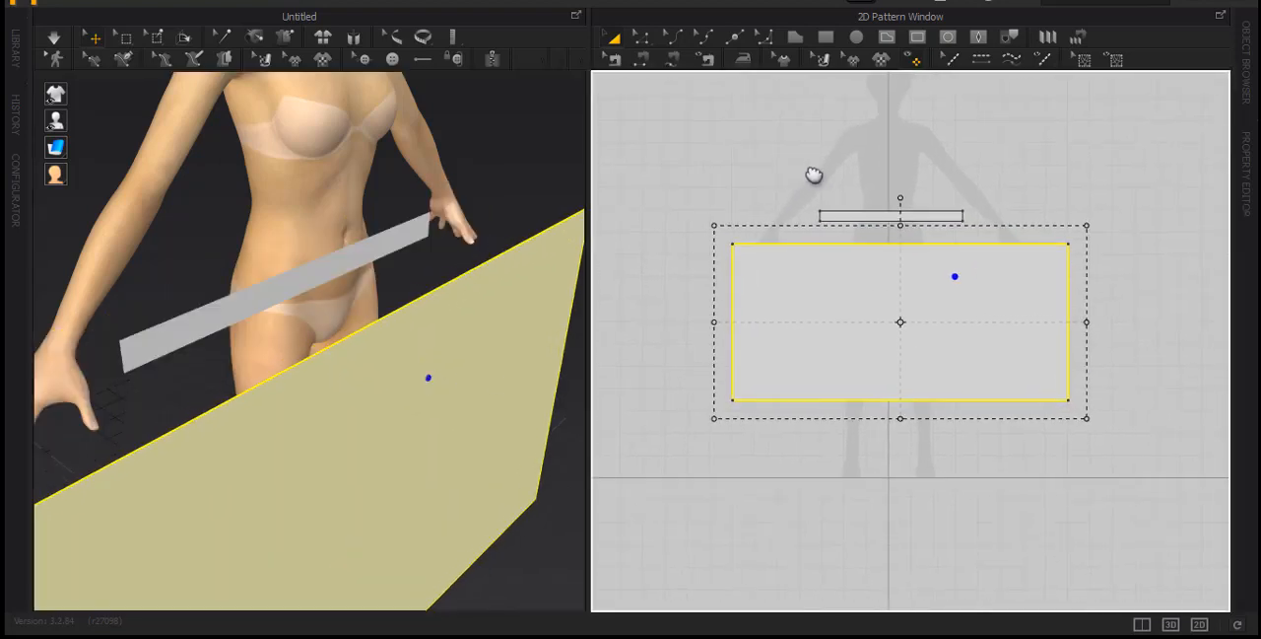
click(1201, 625)
right_drag(822, 333, 844, 406)
click(378, 122)
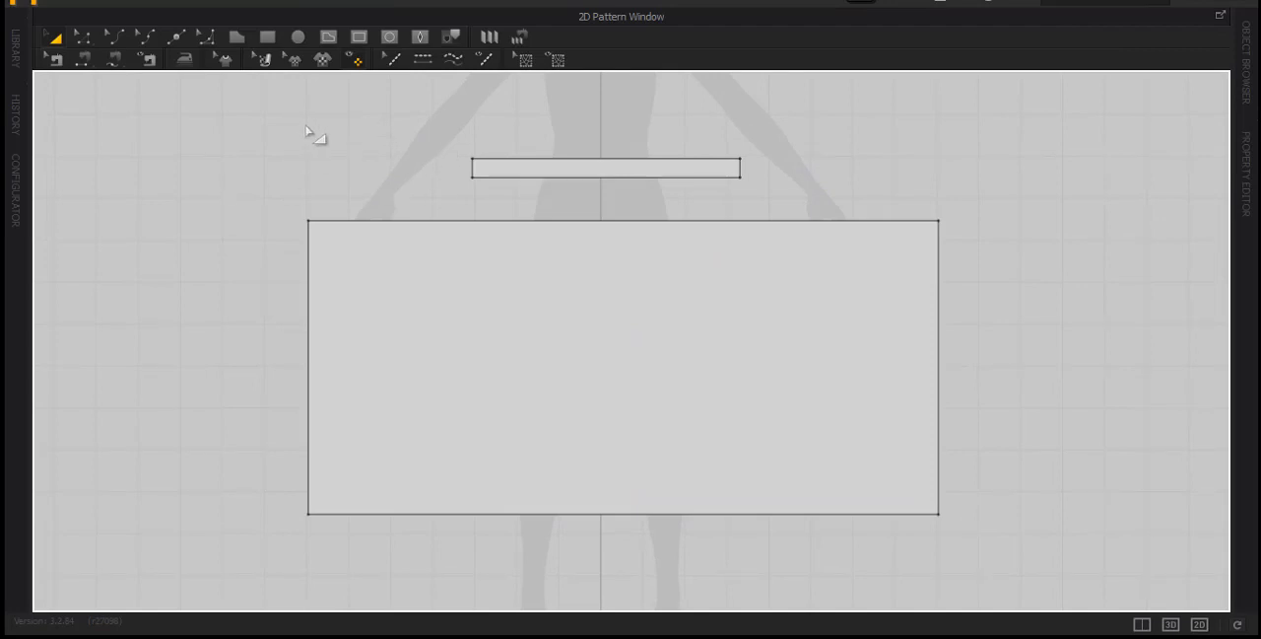
Examine the skirt panel's edges and check the length of its top edge
click(335, 221)
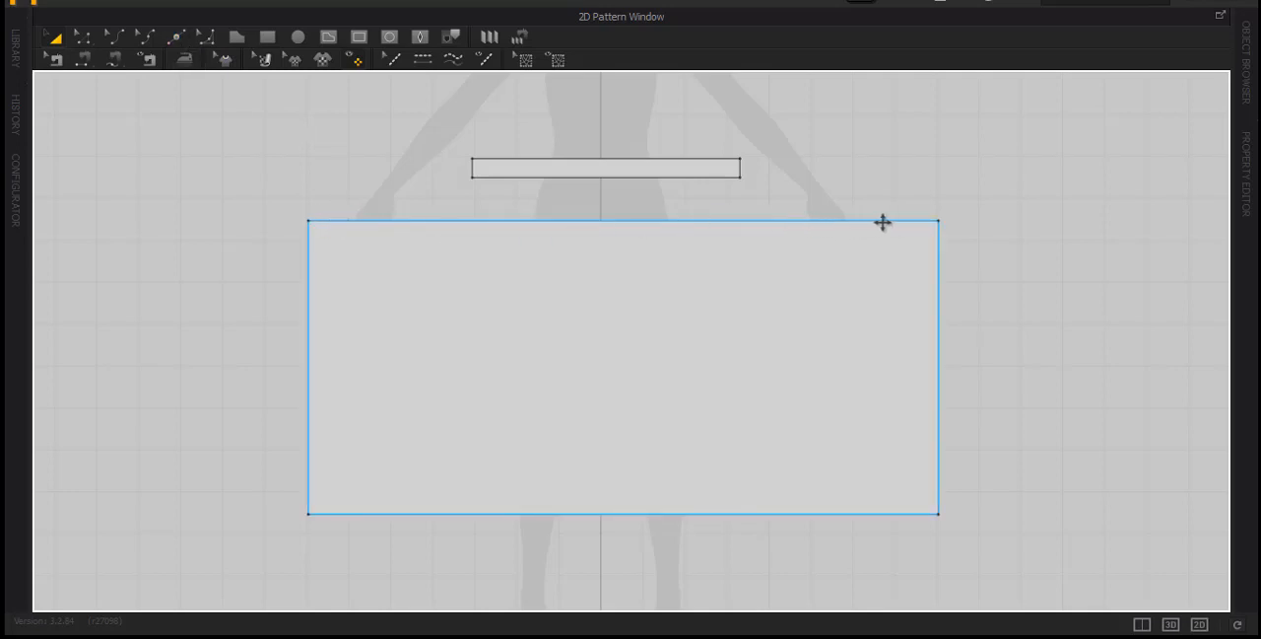
click(373, 542)
click(352, 493)
click(211, 125)
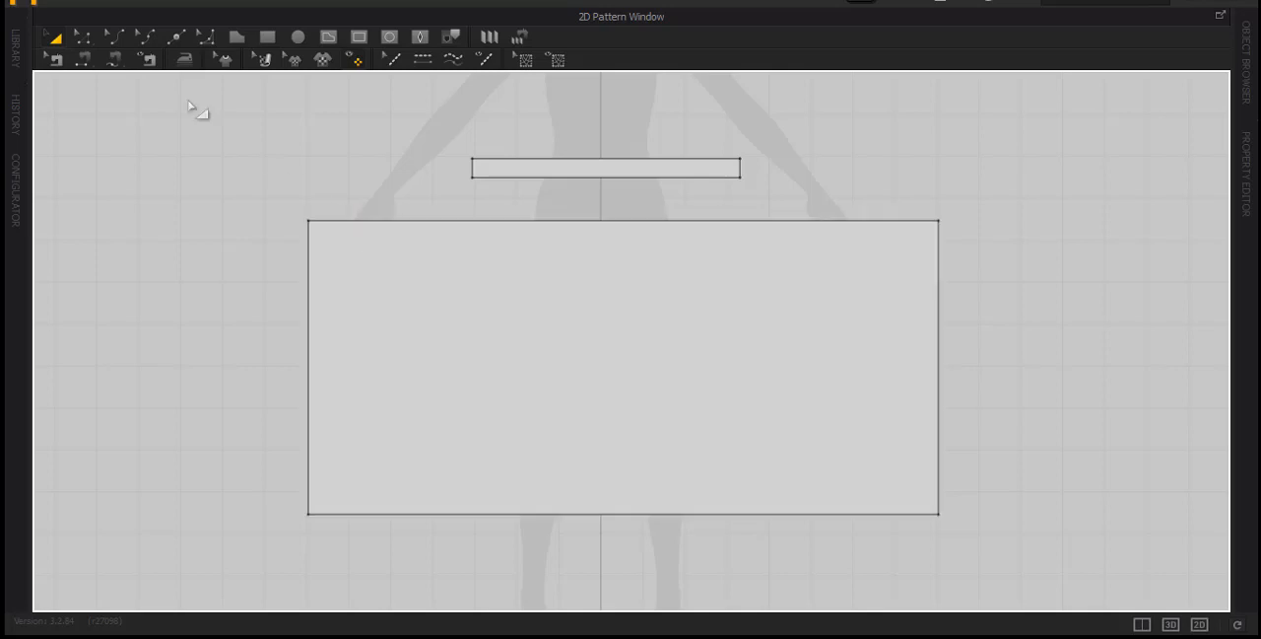
click(346, 221)
click(262, 174)
click(85, 38)
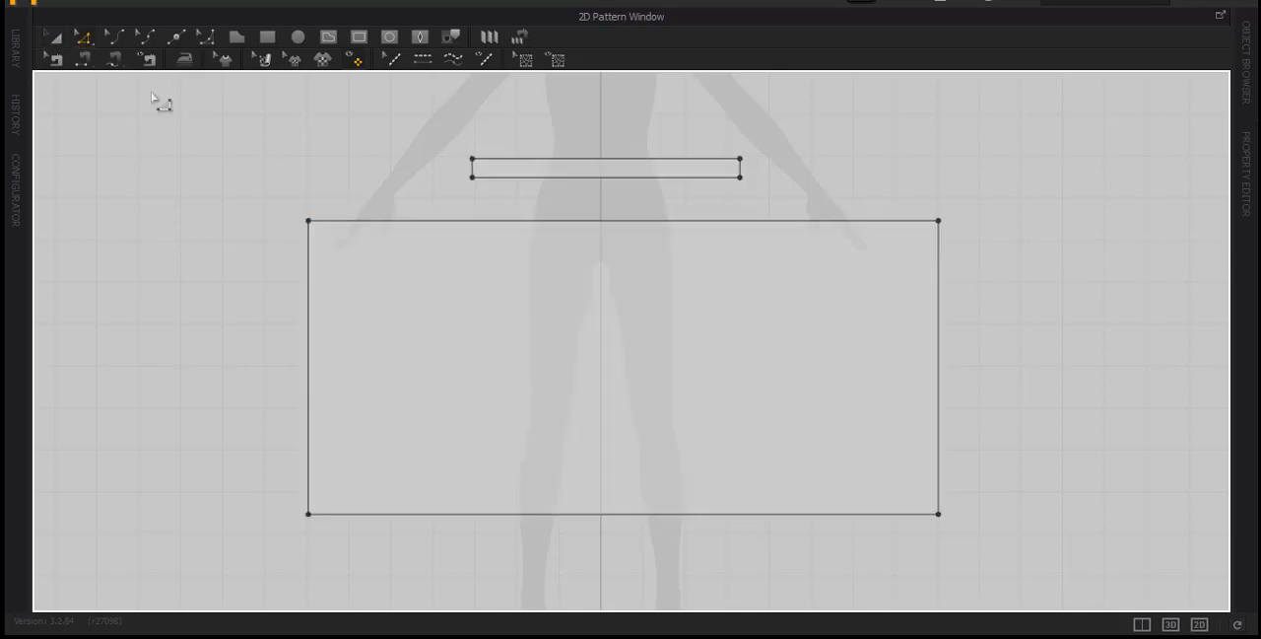
click(340, 223)
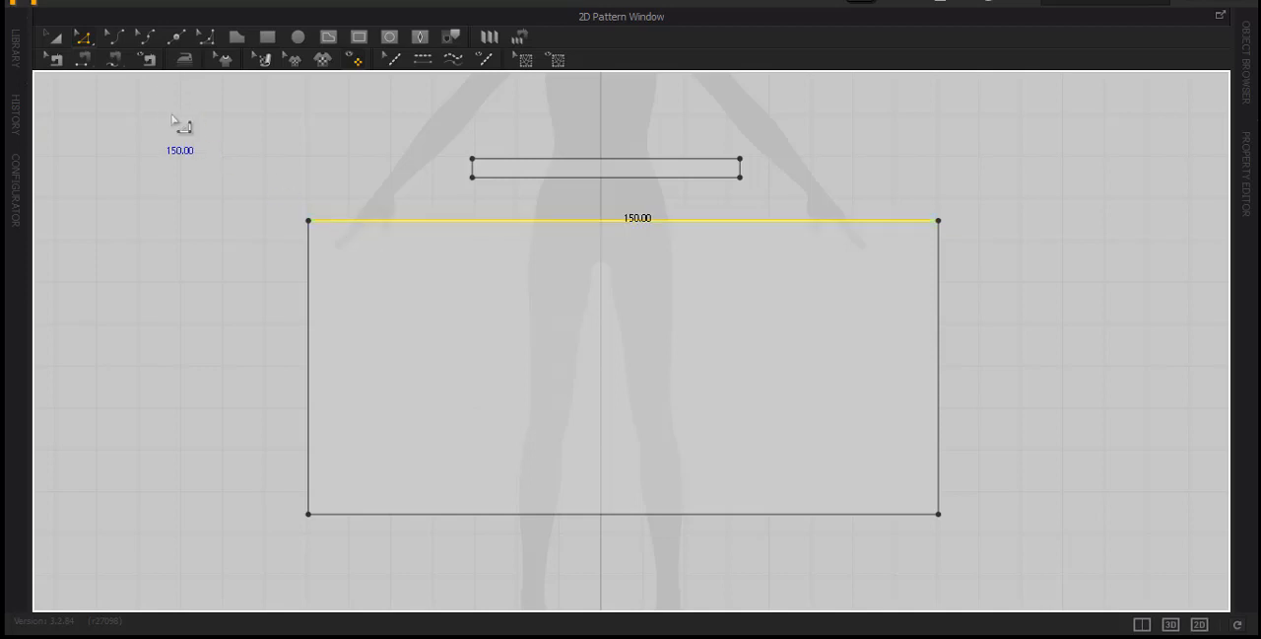
Split the skirt panel's top edge uniformly into 60 segments
click(176, 39)
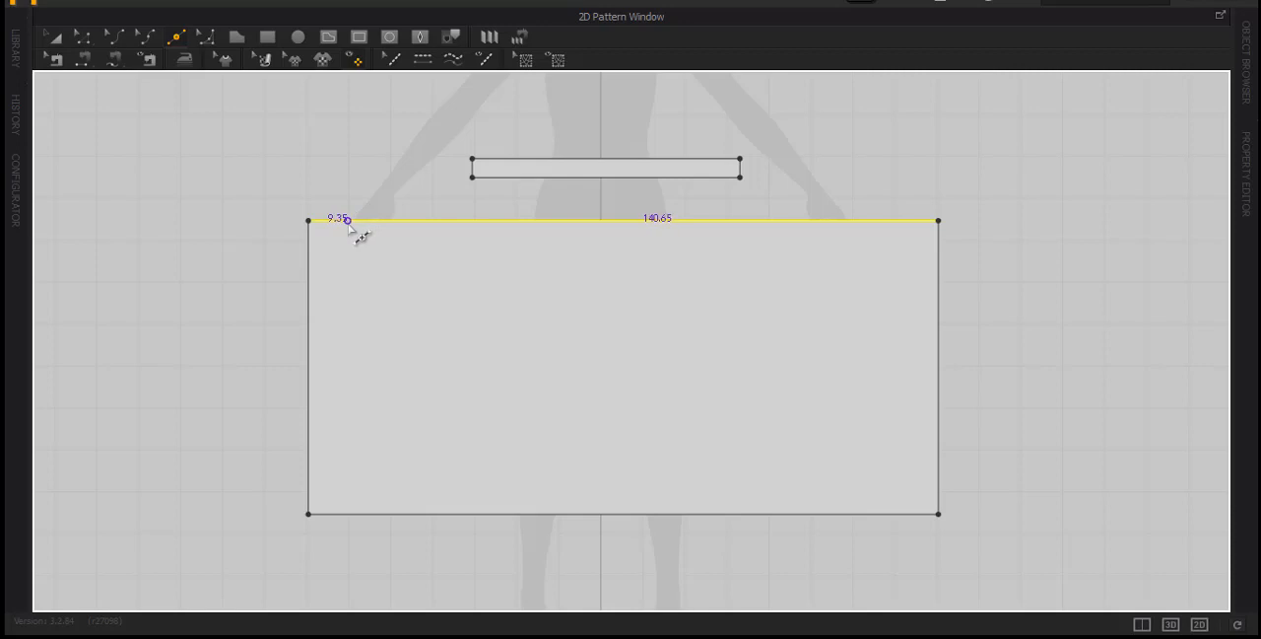
right_click(348, 220)
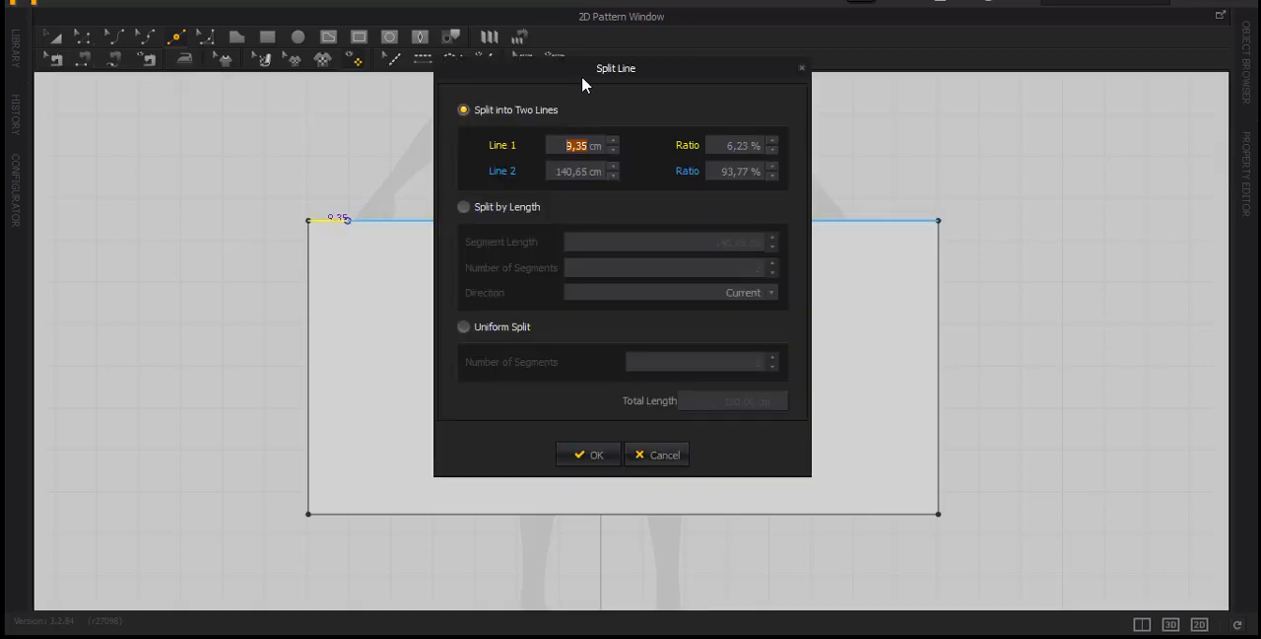
drag(579, 68, 760, 161)
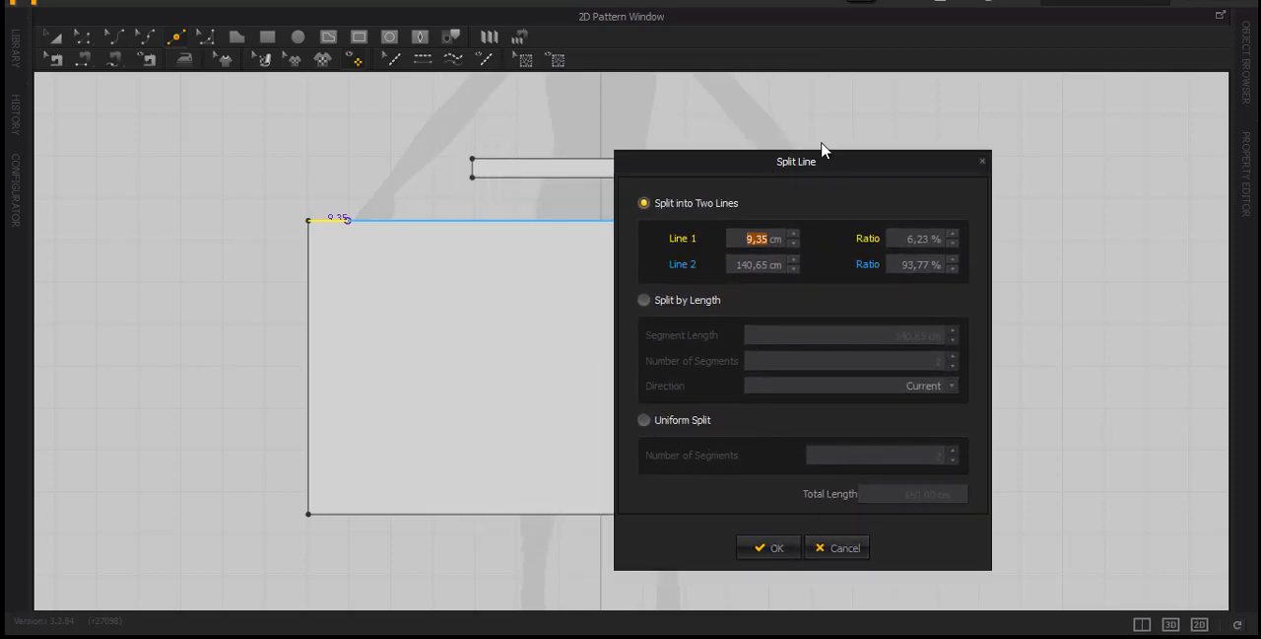
drag(767, 164, 660, 103)
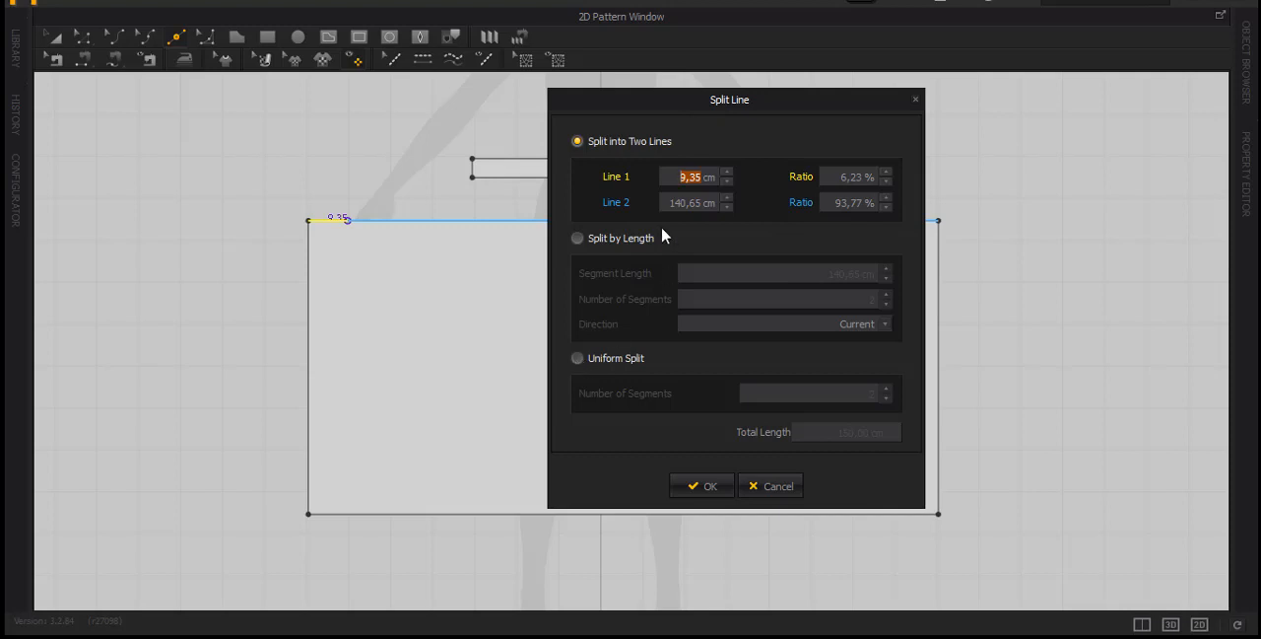
drag(680, 105, 711, 76)
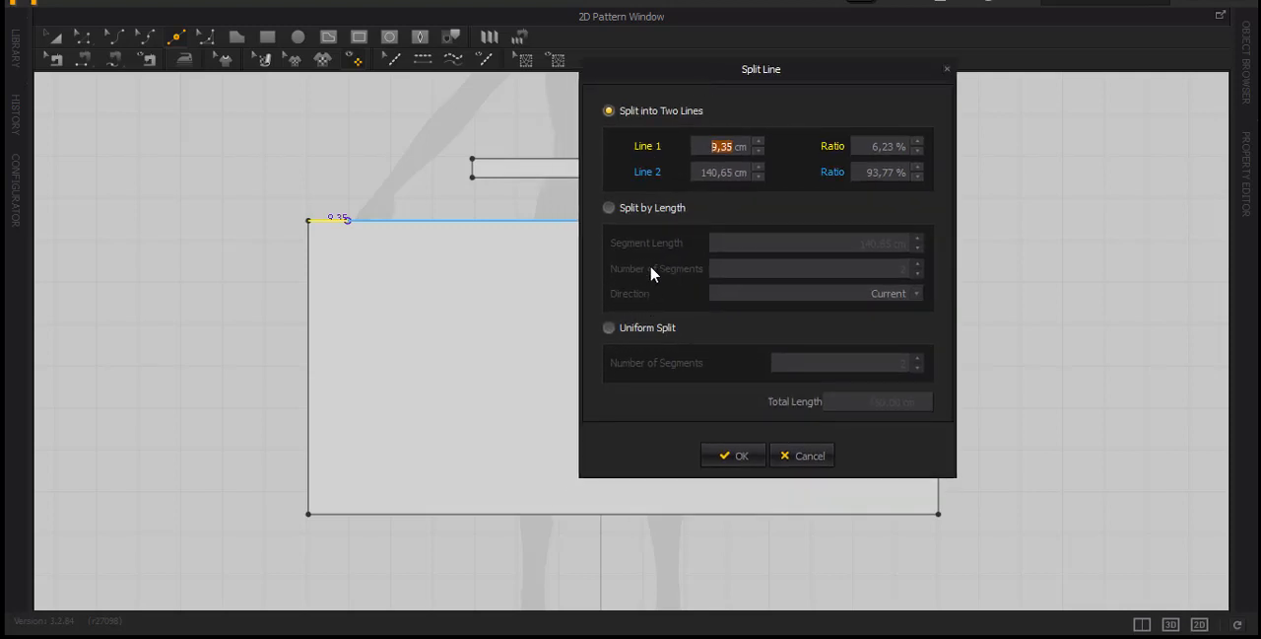
click(609, 330)
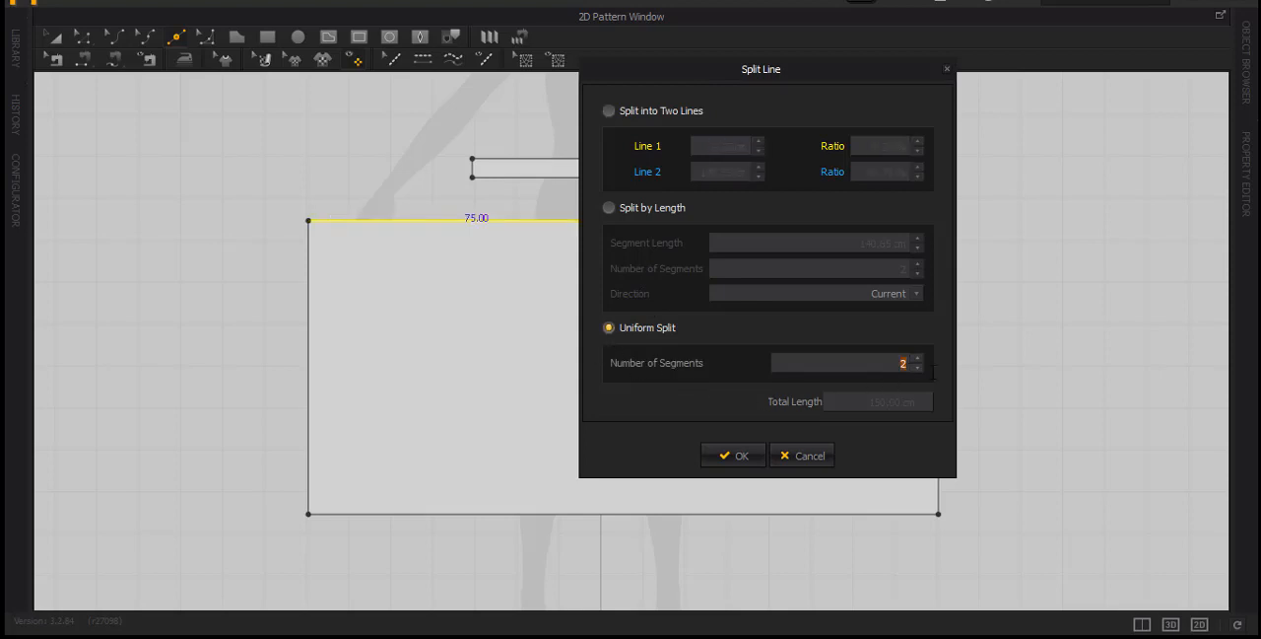
text(60)
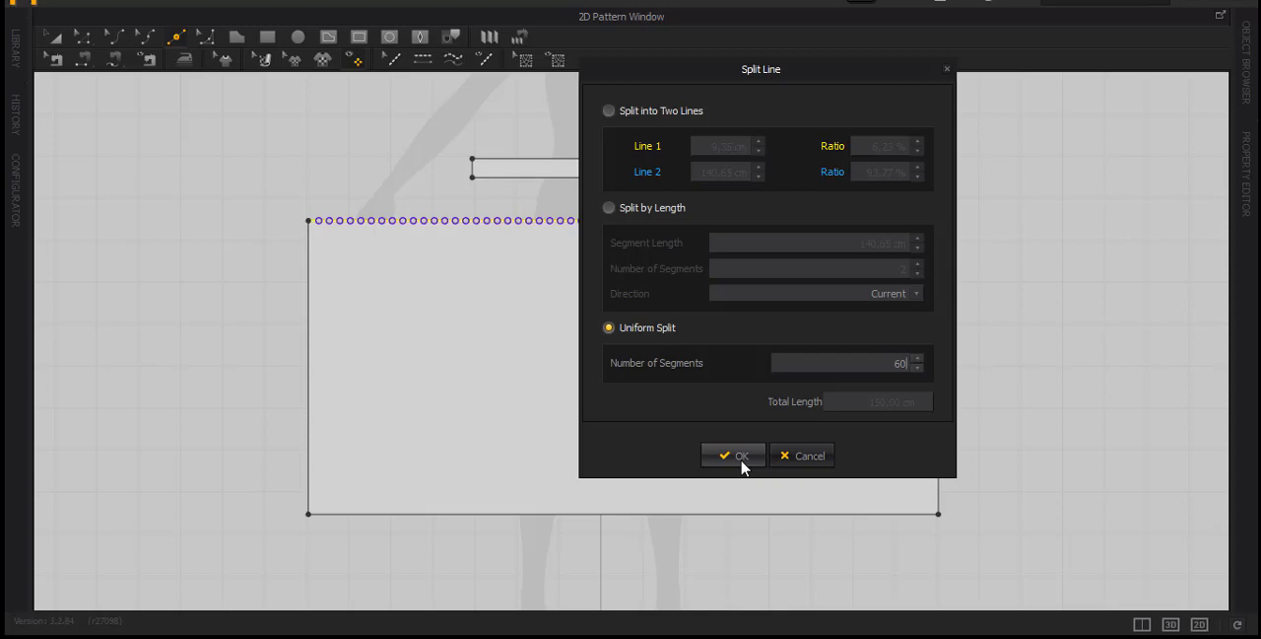
click(741, 456)
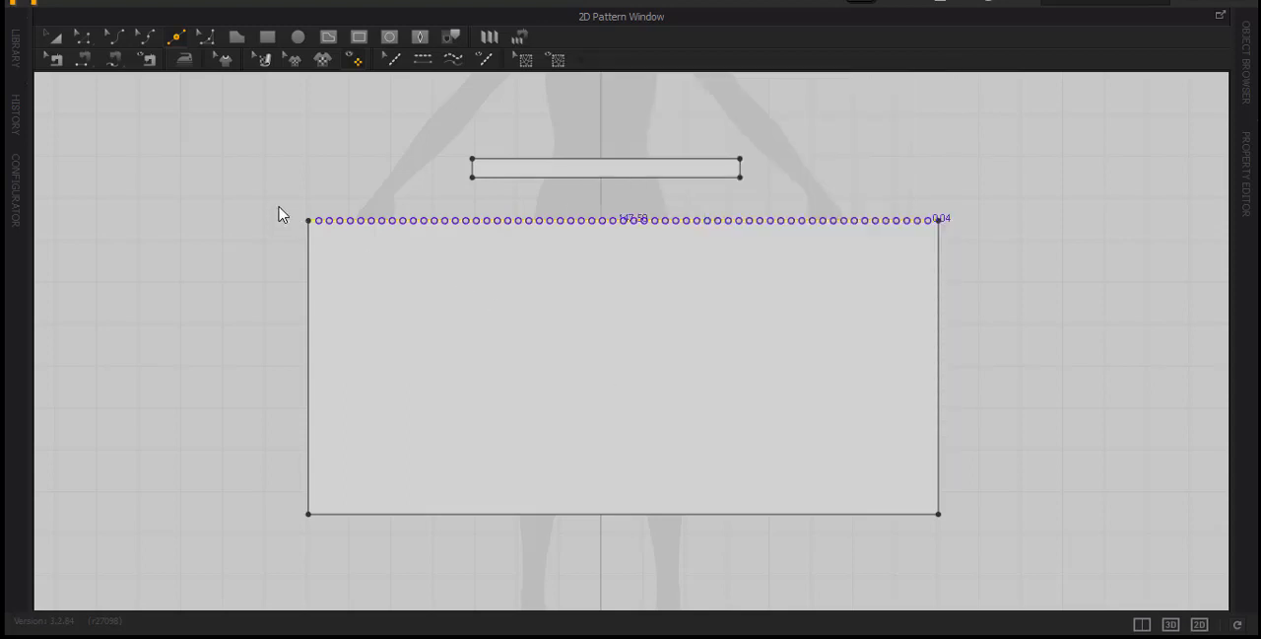
scroll(279, 219, up, 4)
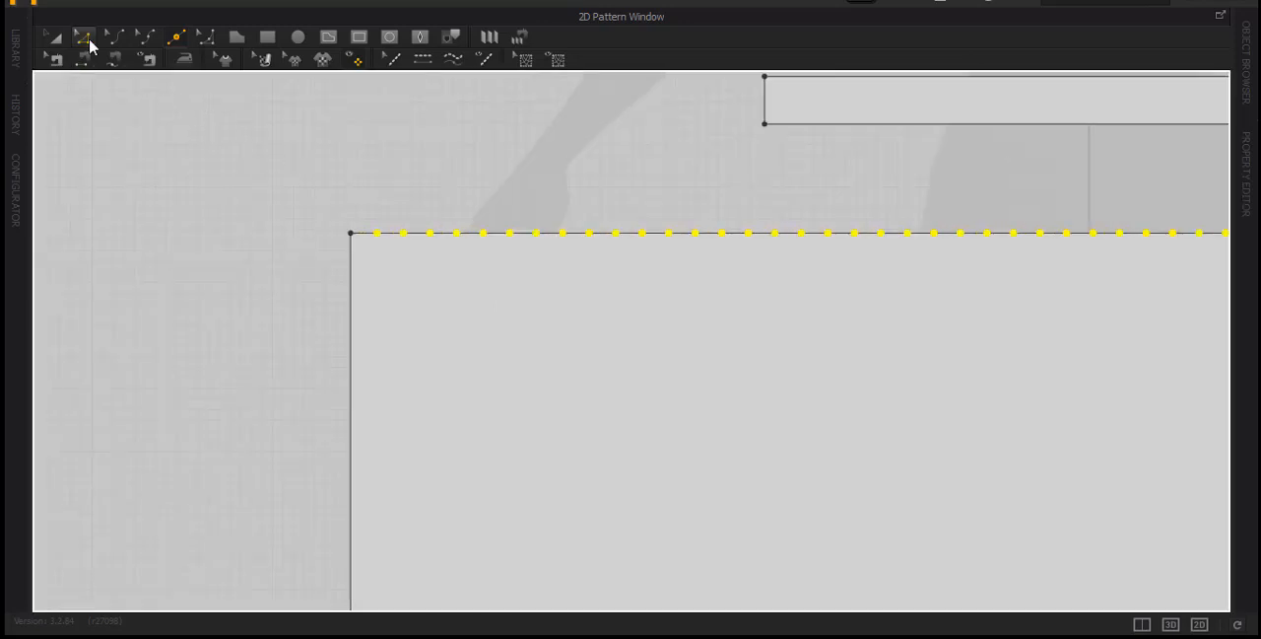
Check the length of the first segment on the skirt panel's top edge
click(86, 38)
click(379, 237)
scroll(390, 246, up, 3)
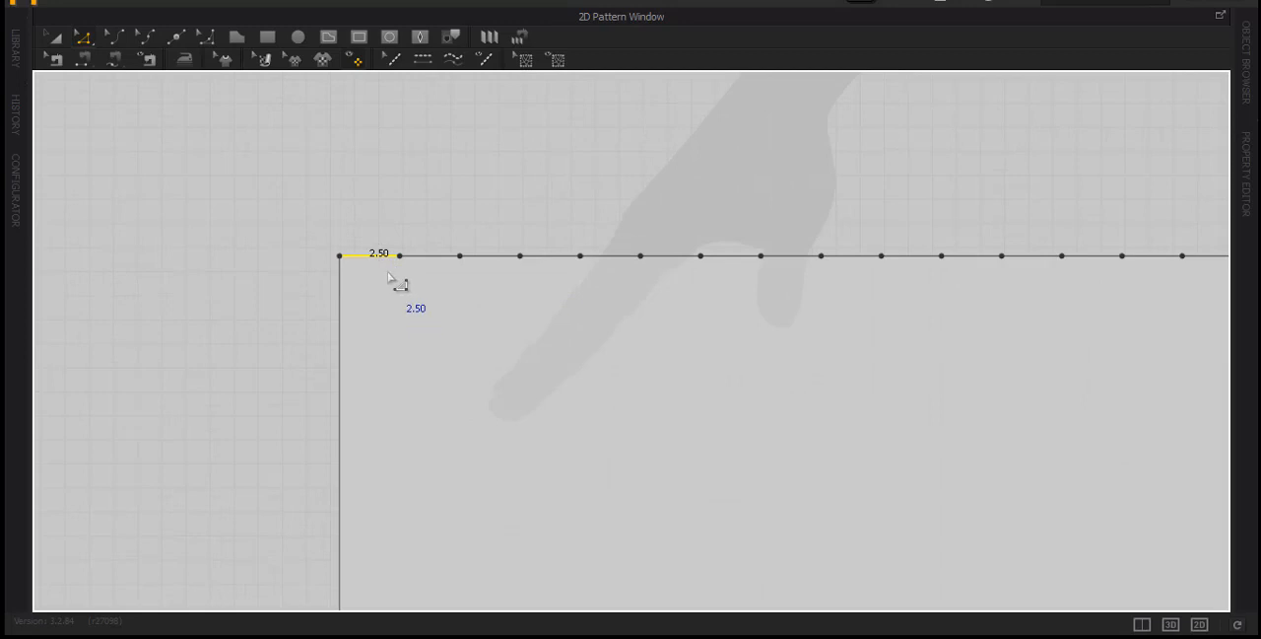
Split the skirt panel's bottom edge uniformly into 60 segments
scroll(397, 281, down, 5)
middle_drag(552, 380, 488, 148)
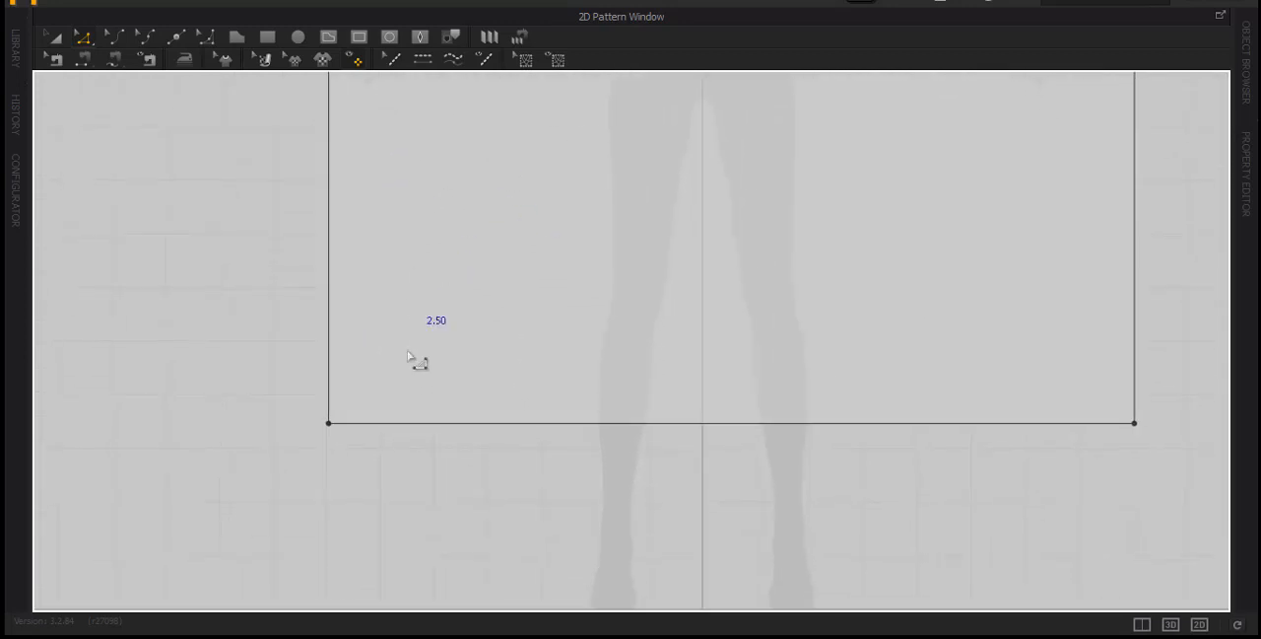
click(365, 423)
click(177, 37)
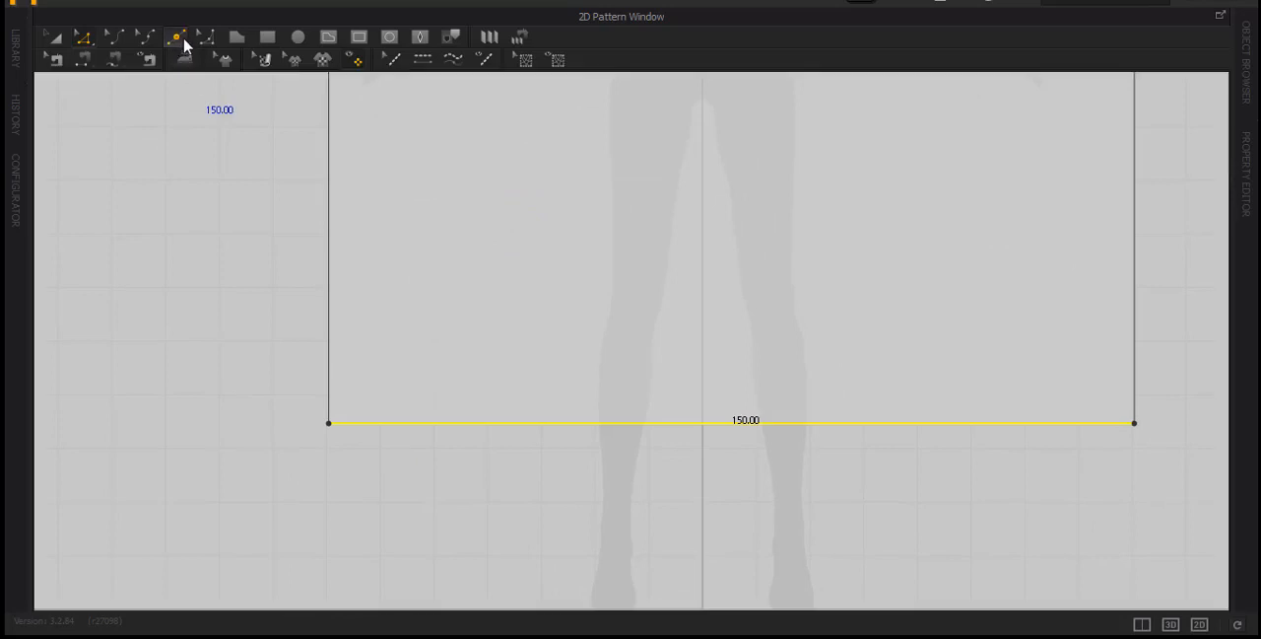
click(371, 423)
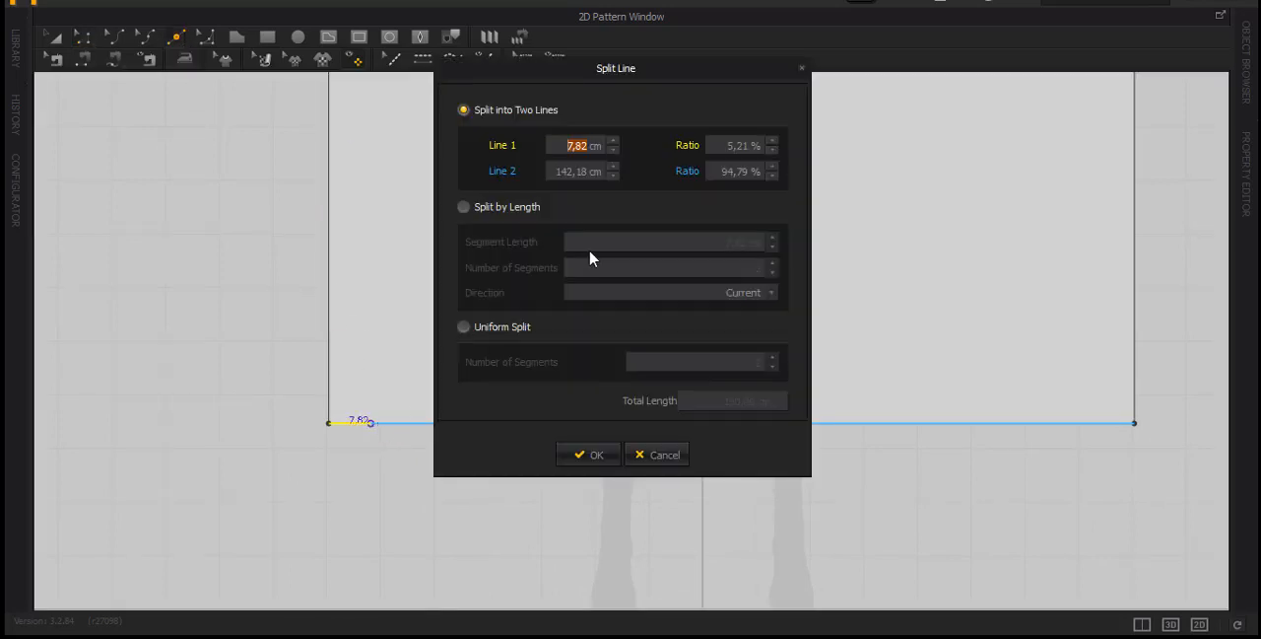
click(464, 329)
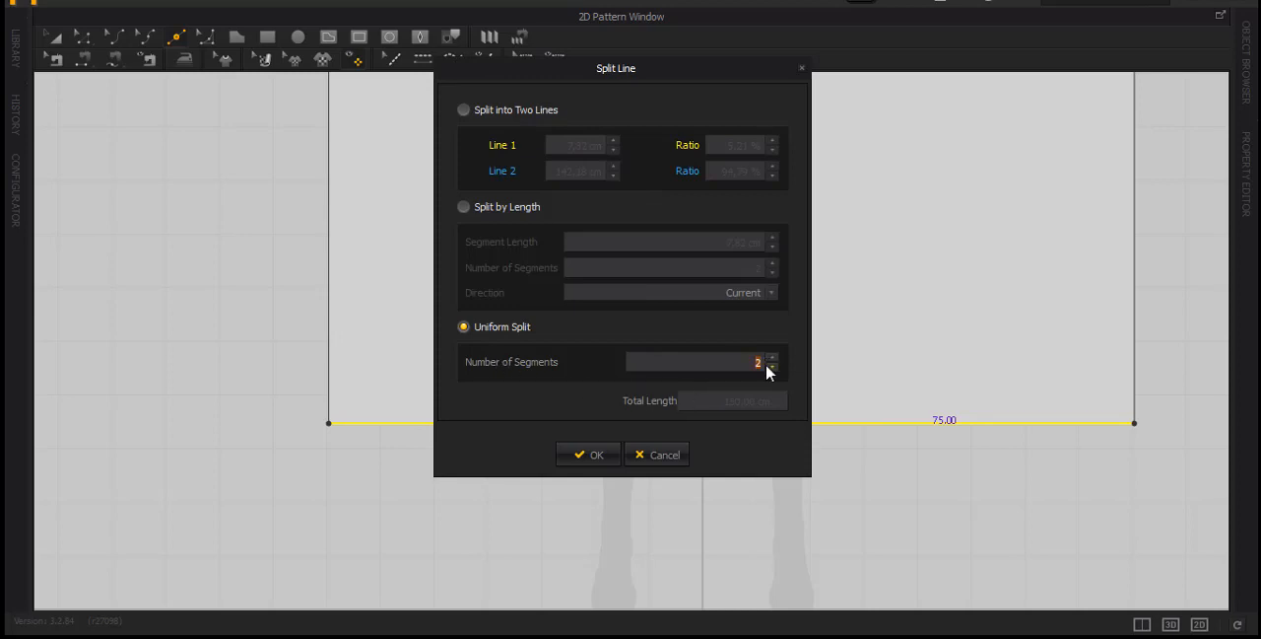
text(60)
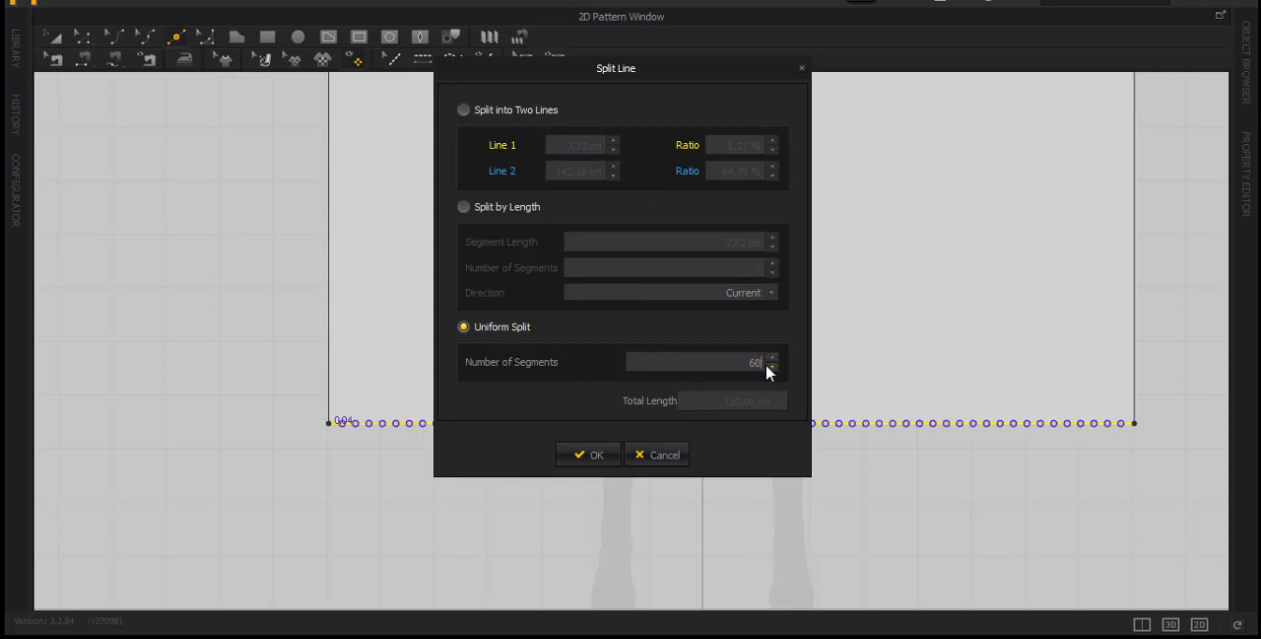
click(571, 456)
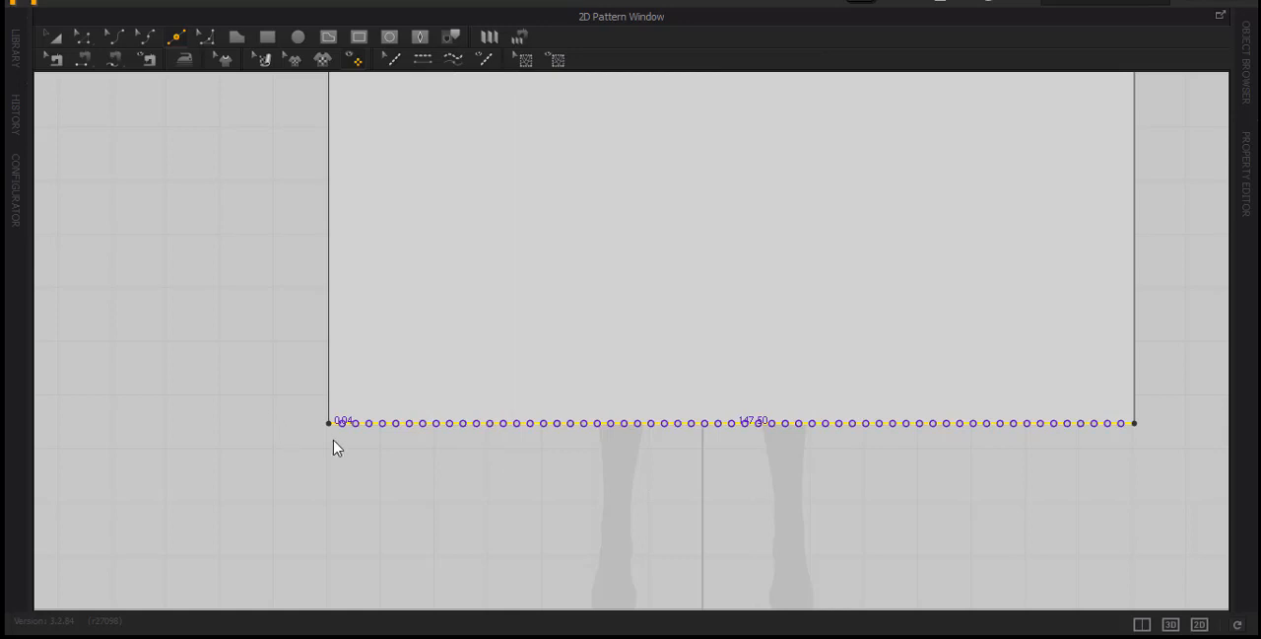
Check the length of the first segment on the skirt panel's bottom edge
scroll(338, 451, up, 8)
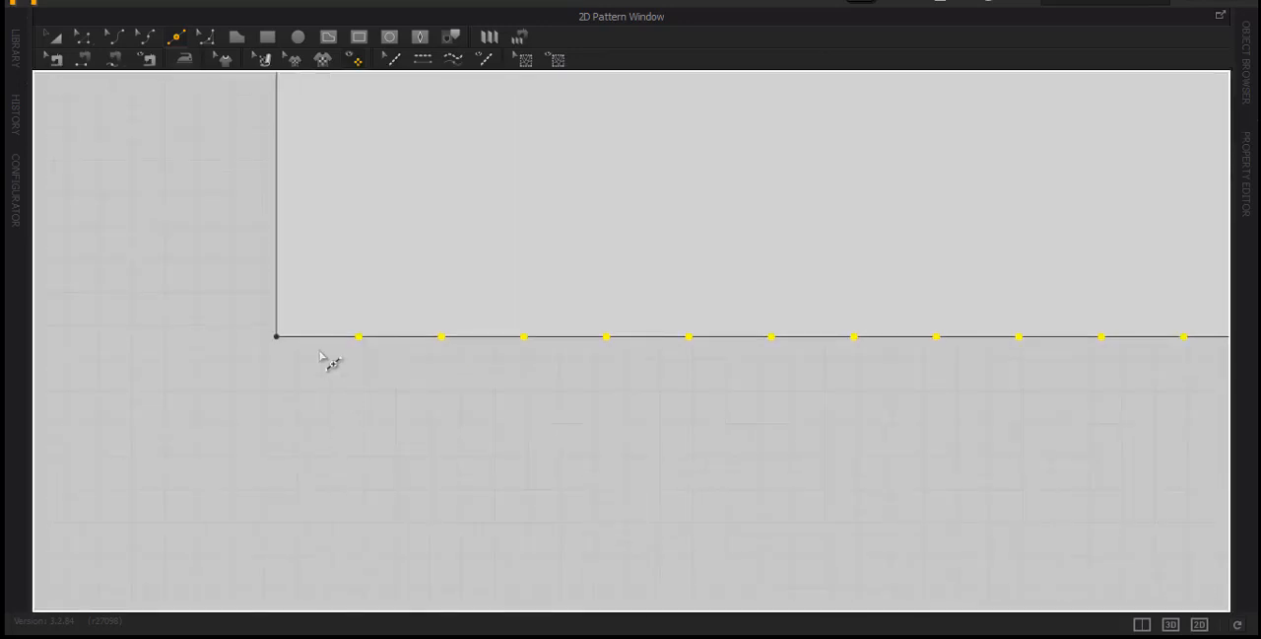
click(84, 38)
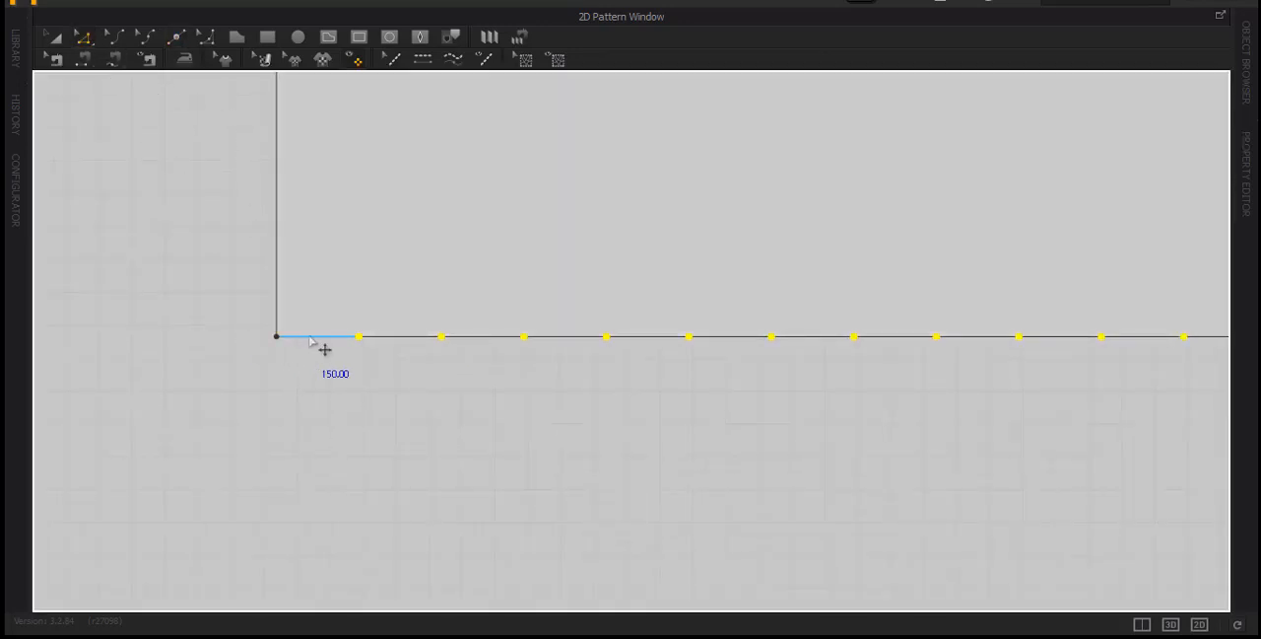
scroll(404, 449, down, 8)
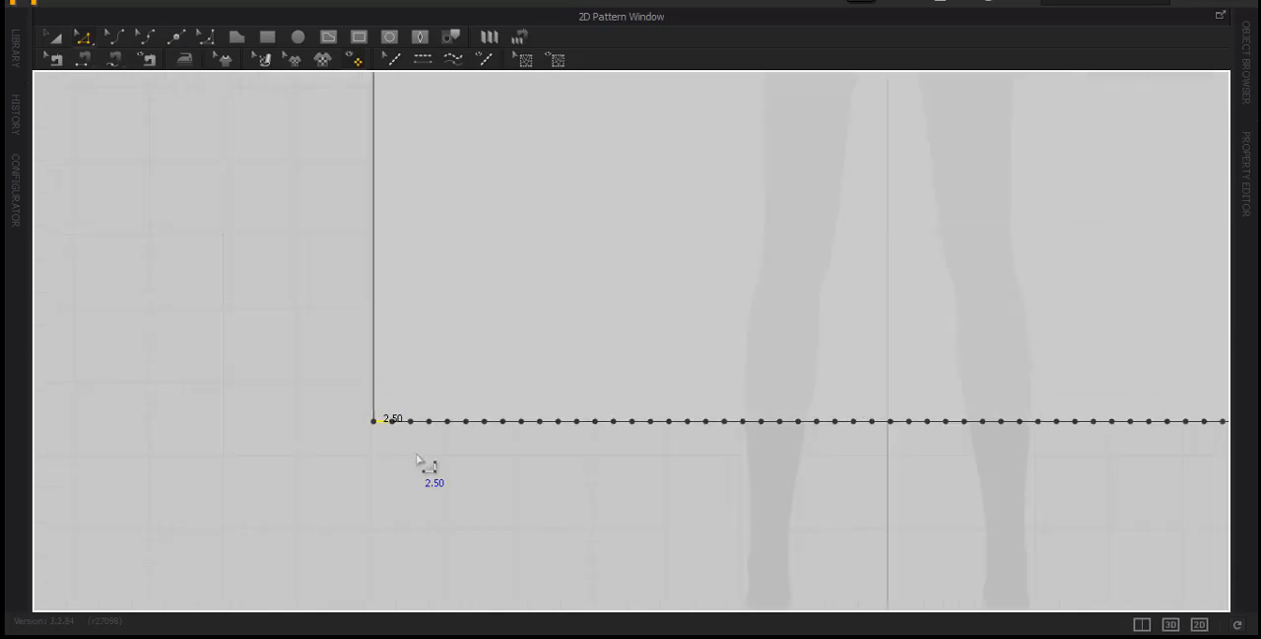
Draw a 70 cm vertical internal line joining the first division points of the skirt panel's top and bottom edges
scroll(433, 465, down, 2)
middle_drag(484, 392, 463, 358)
scroll(501, 286, up, 1)
scroll(506, 298, up, 1)
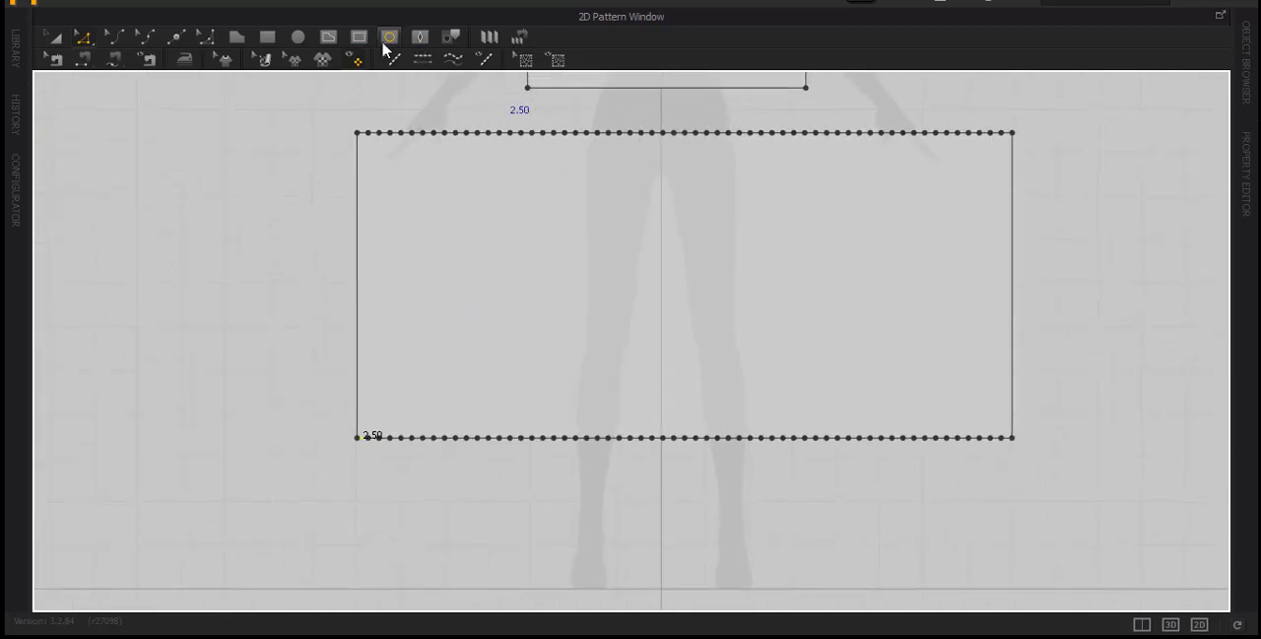
click(328, 40)
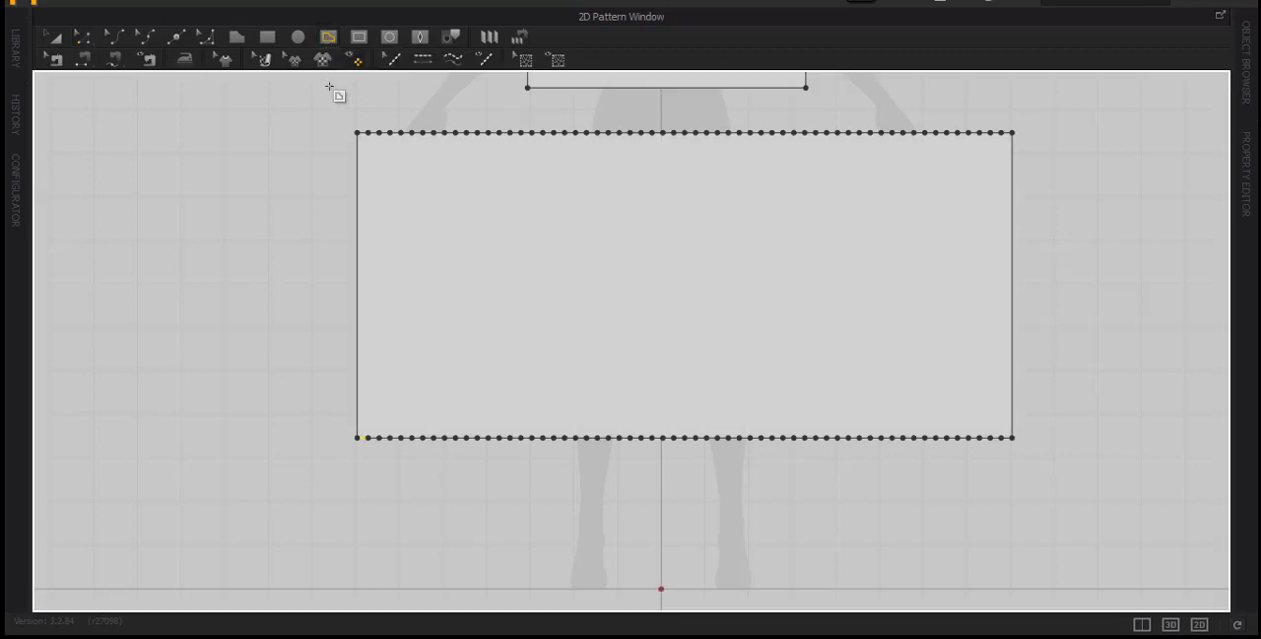
click(369, 132)
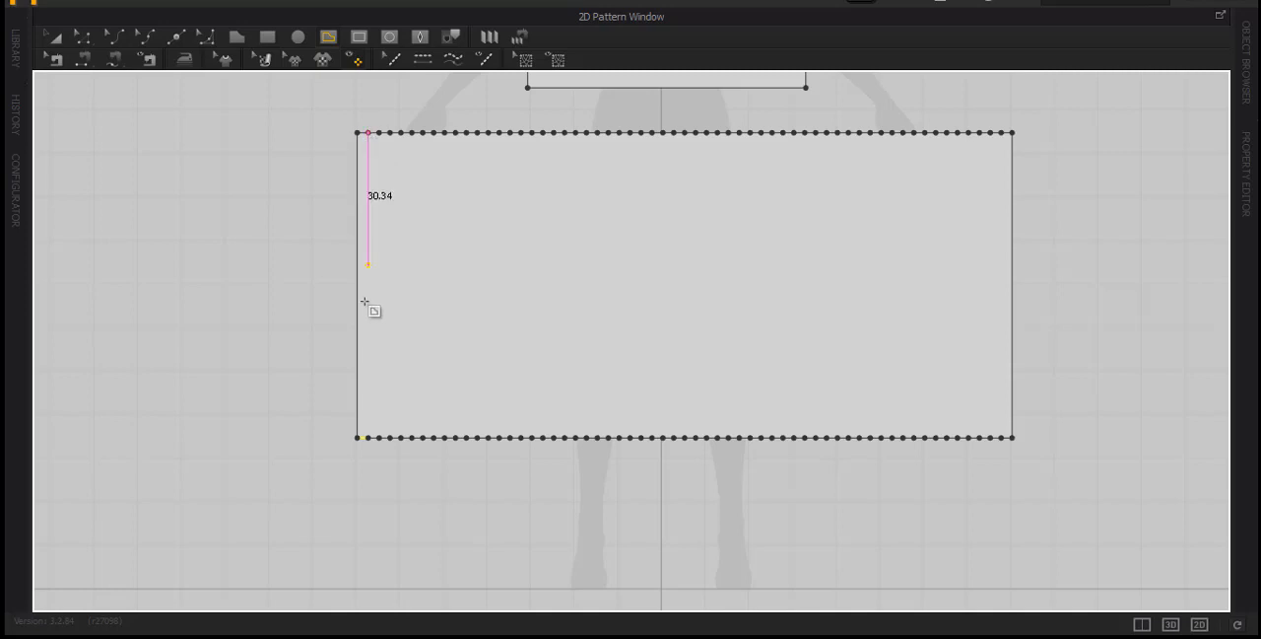
double_click(369, 438)
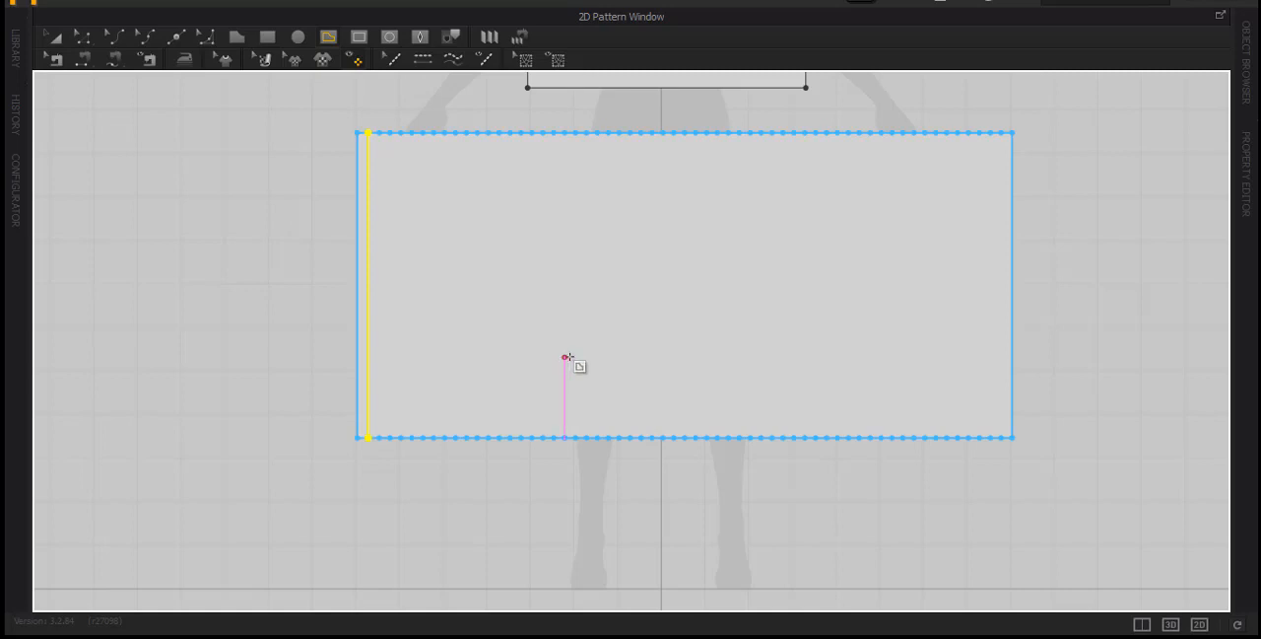
Examine how the new internal line's ends align with the division points on the skirt panel's top and bottom edges
scroll(352, 464, up, 3)
scroll(401, 397, up, 6)
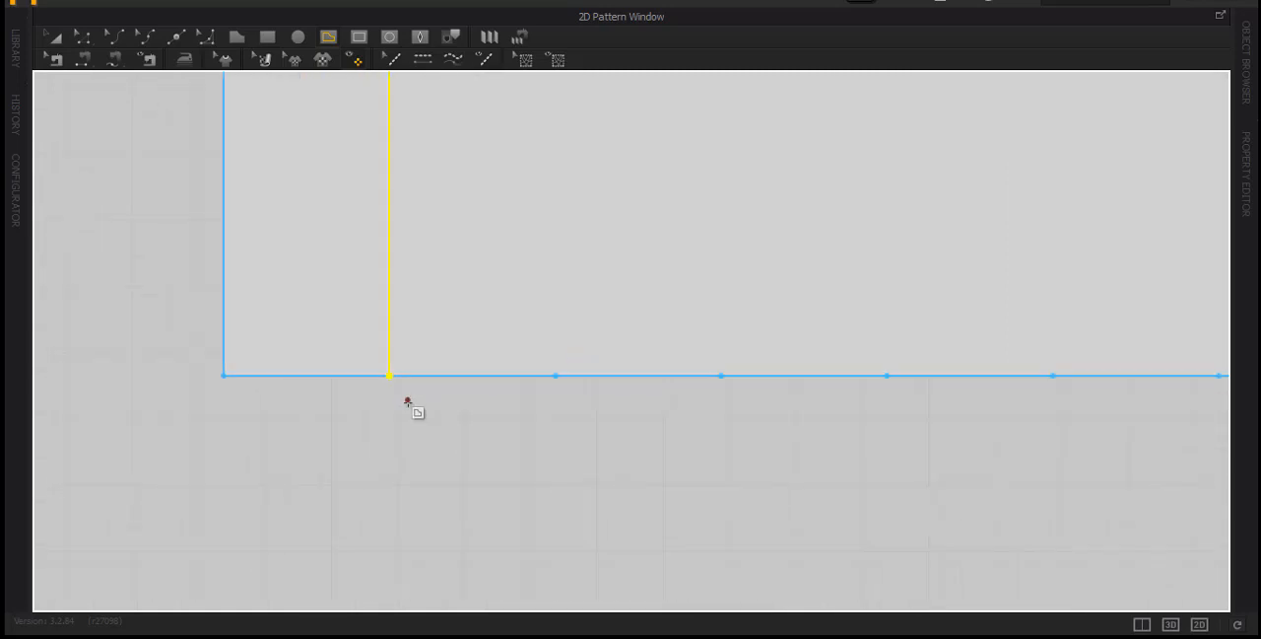
scroll(402, 402, down, 8)
scroll(400, 404, down, 3)
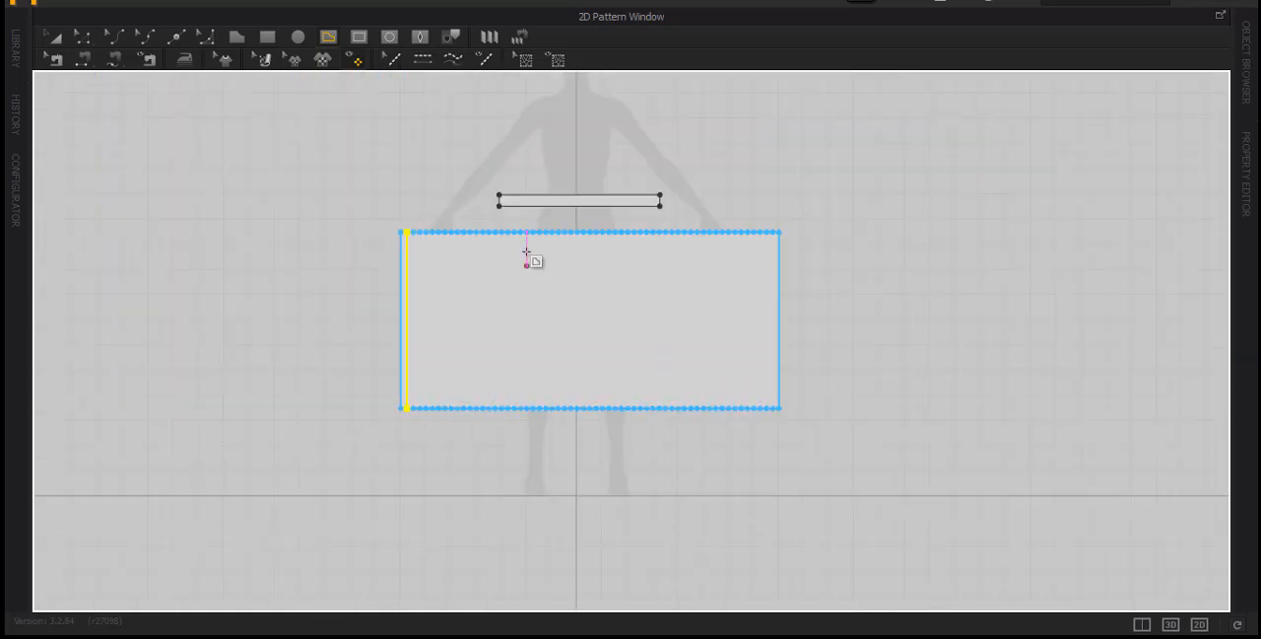
scroll(443, 267, up, 4)
middle_drag(439, 286, 418, 182)
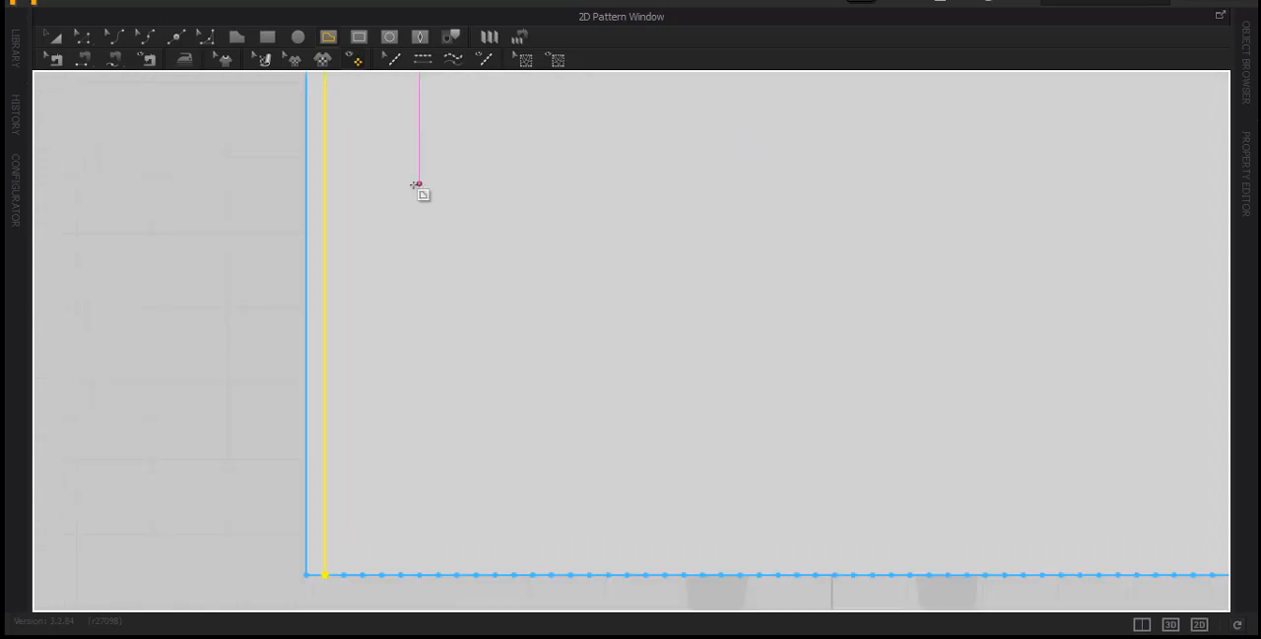
scroll(410, 240, down, 1)
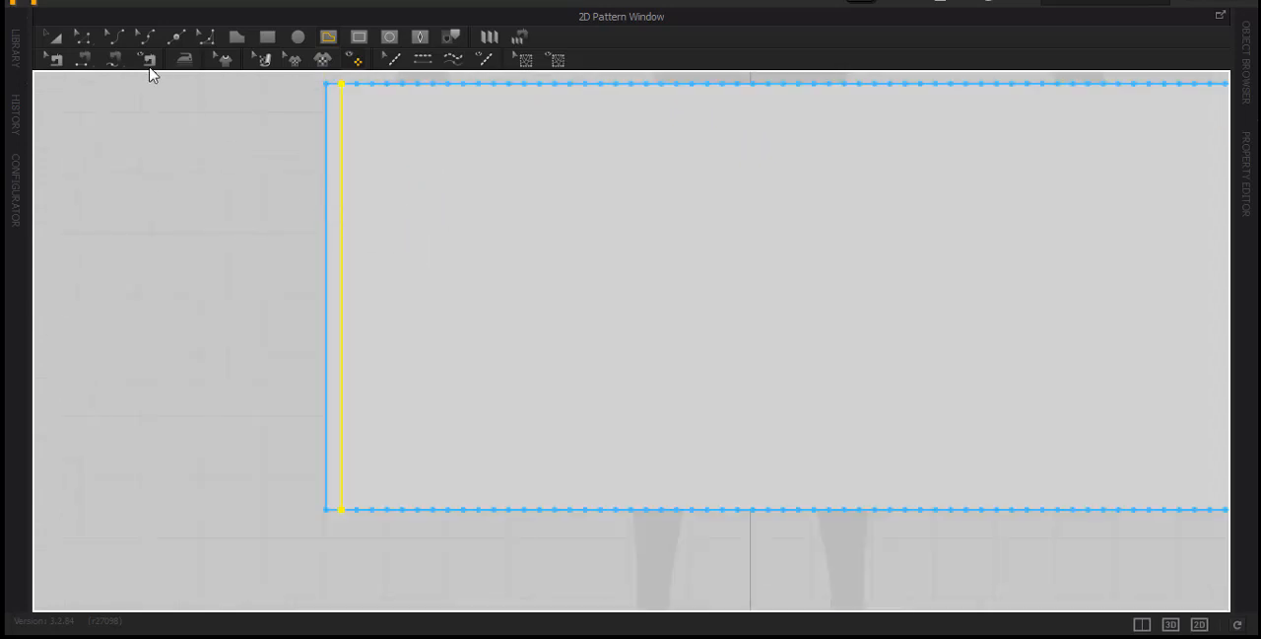
Copy the vertical internal line near the skirt panel's side edge
click(83, 36)
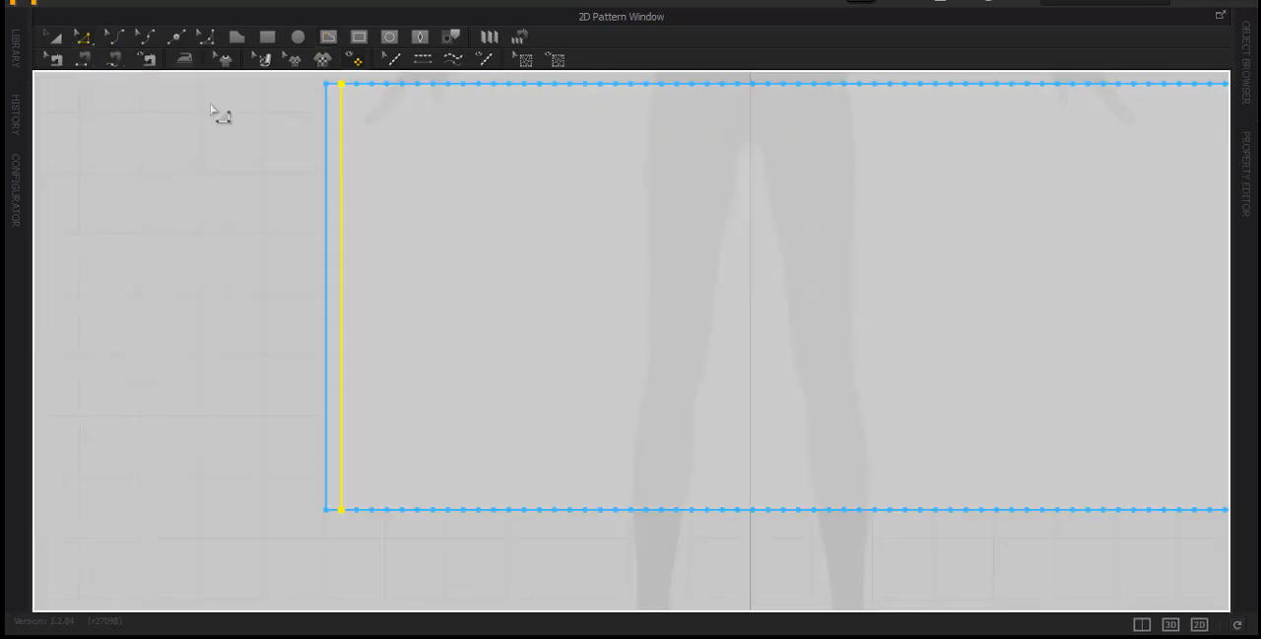
right_click(344, 218)
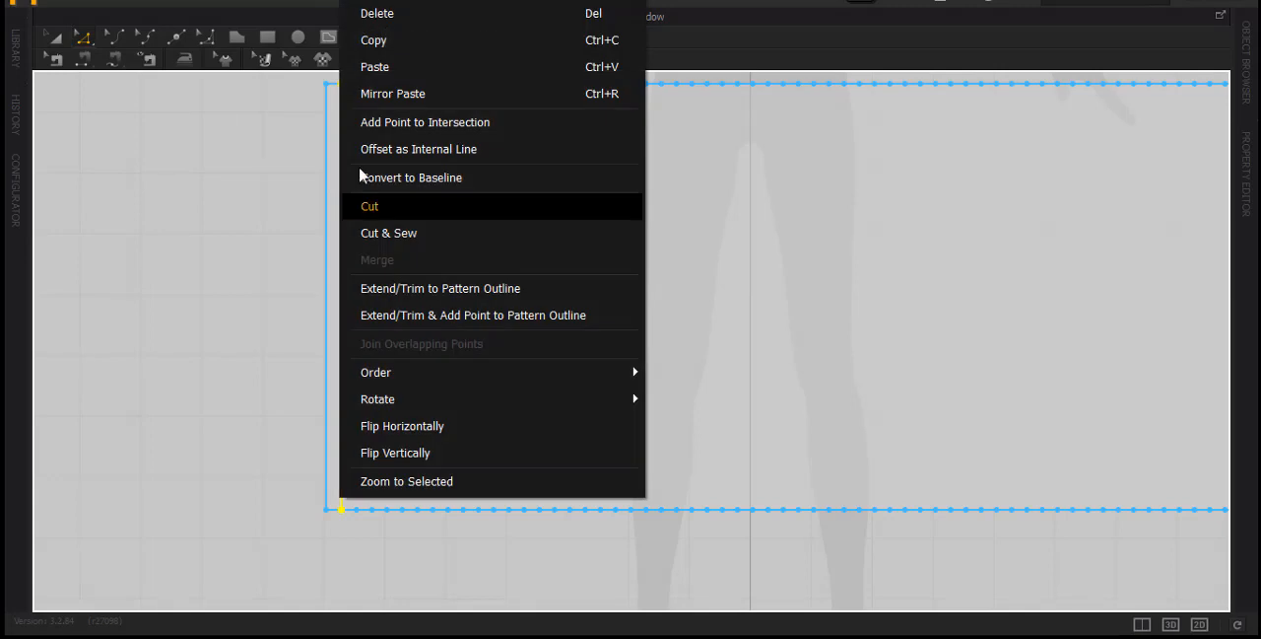
click(381, 40)
Try pasting one copy of the internal line about 32 cm to the right of the original, and undo the paste
right_click(409, 253)
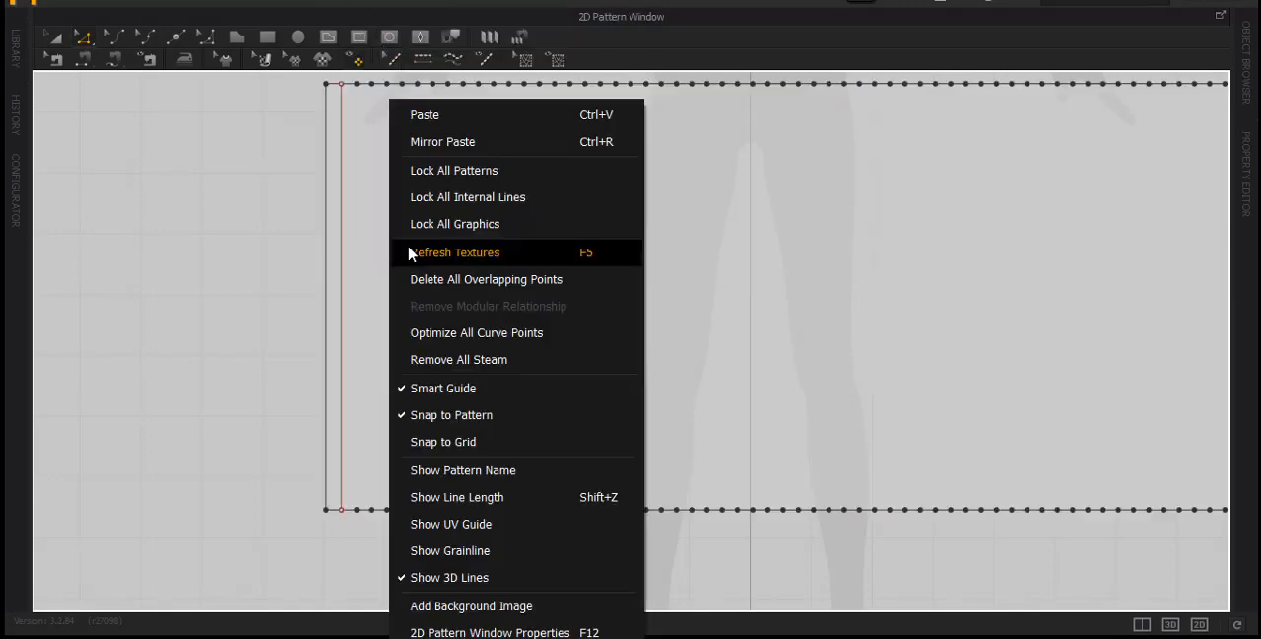
click(434, 114)
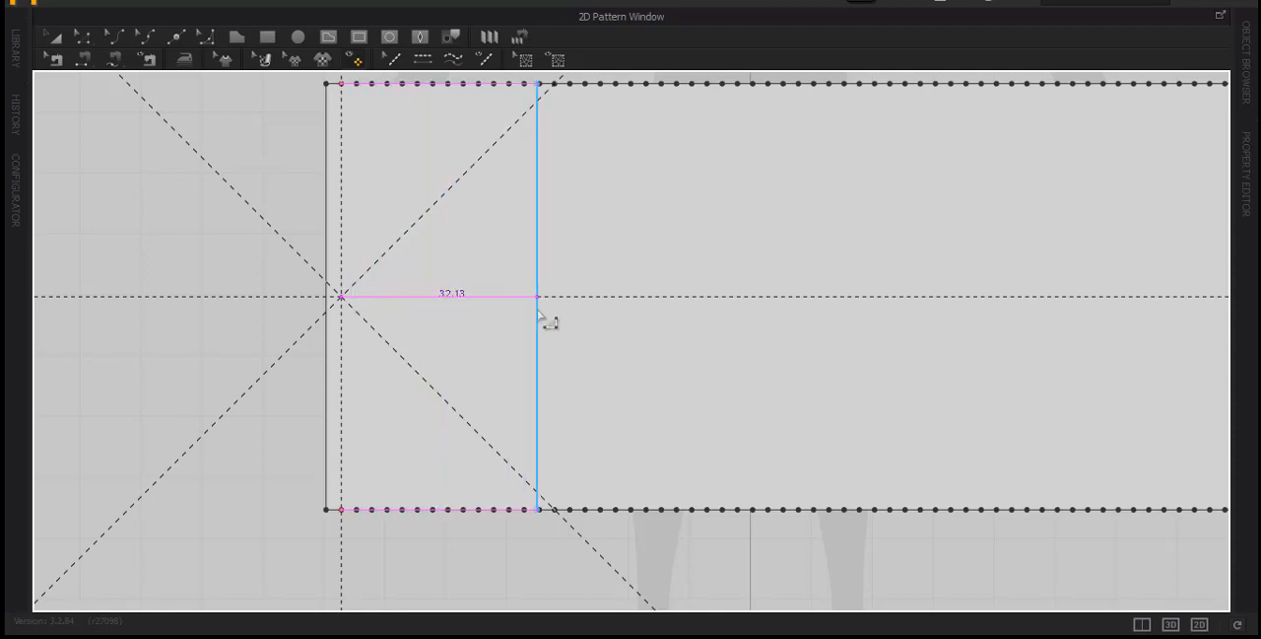
click(562, 316)
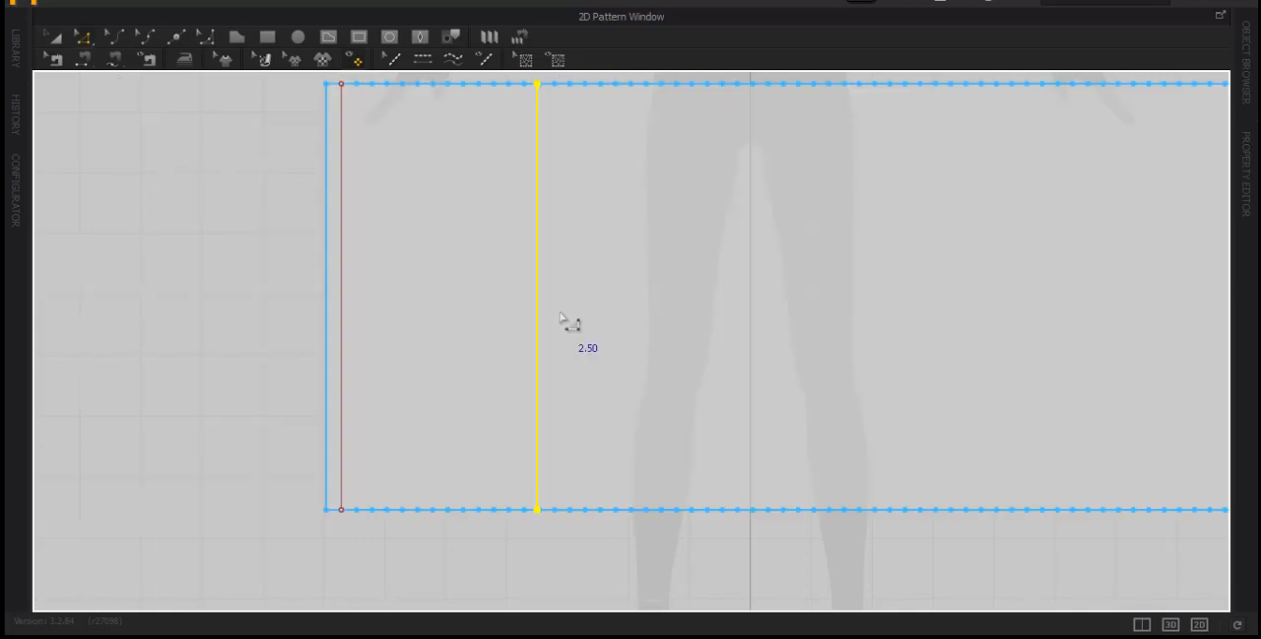
key(ctrl+z)
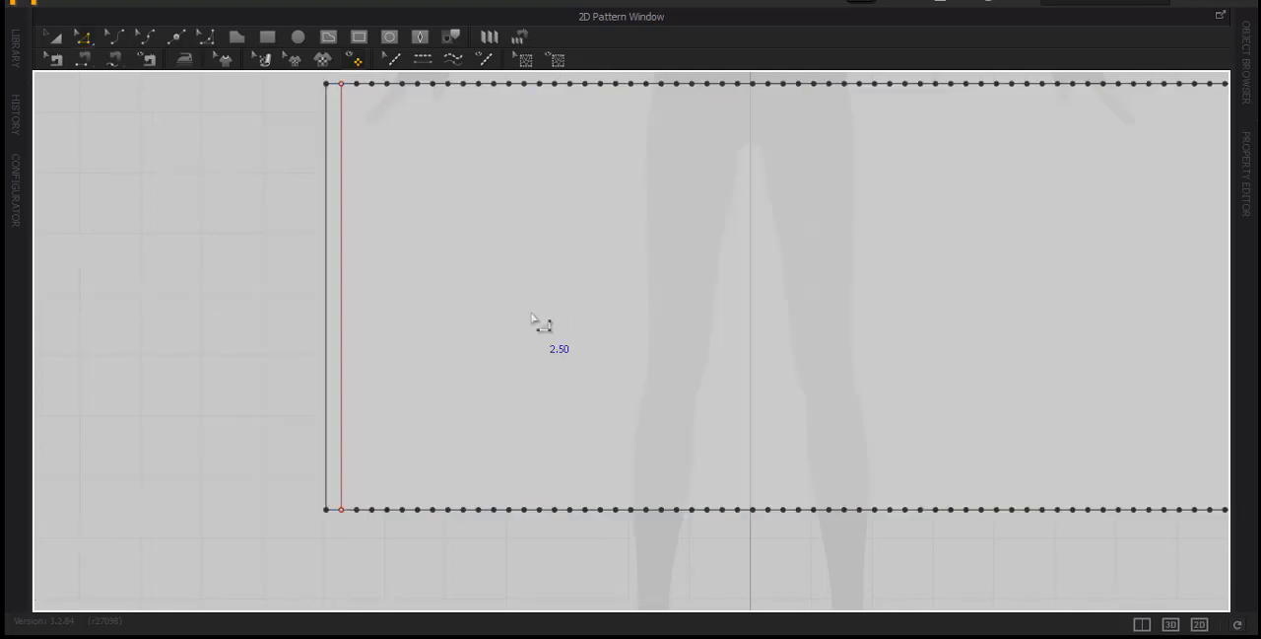
Paste the copied line about 17 cm to the right of the original with the interval and shape count options open
key(ctrl+v)
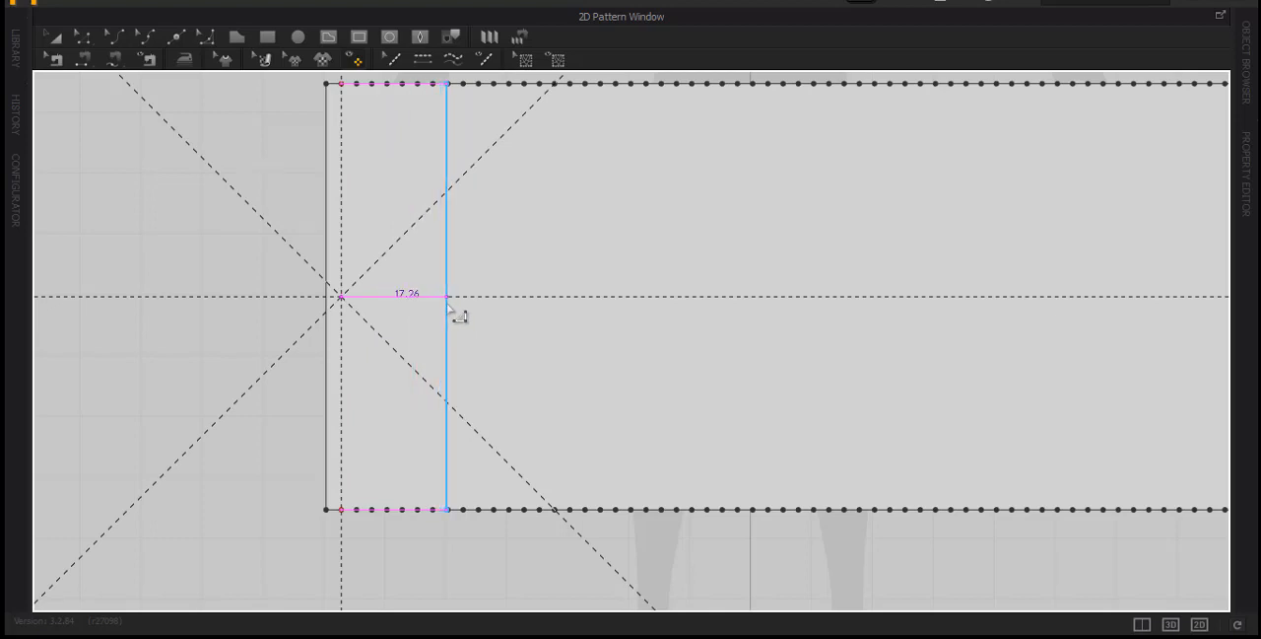
click(446, 302)
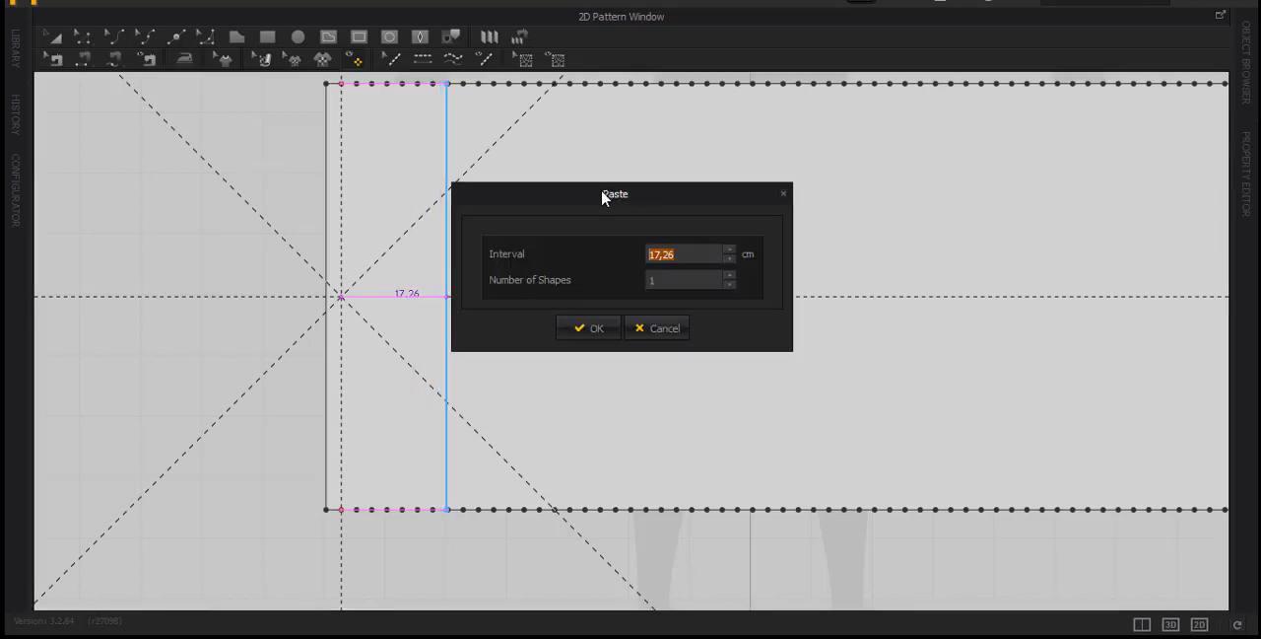
drag(609, 194, 695, 154)
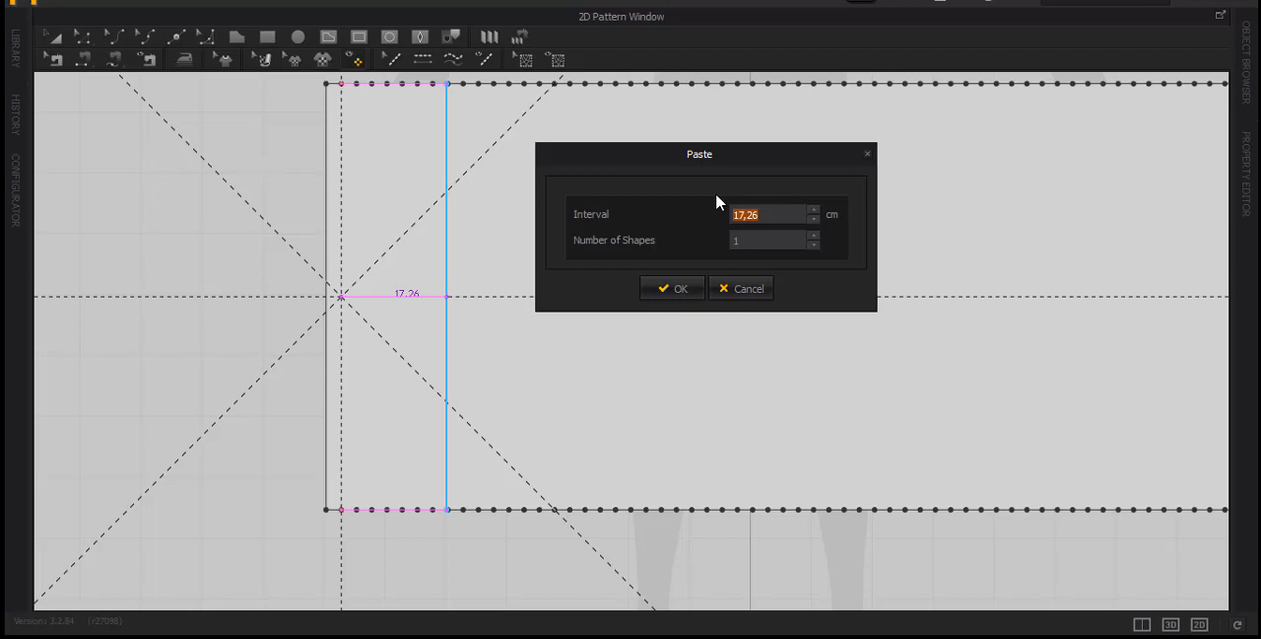
drag(714, 160, 689, 169)
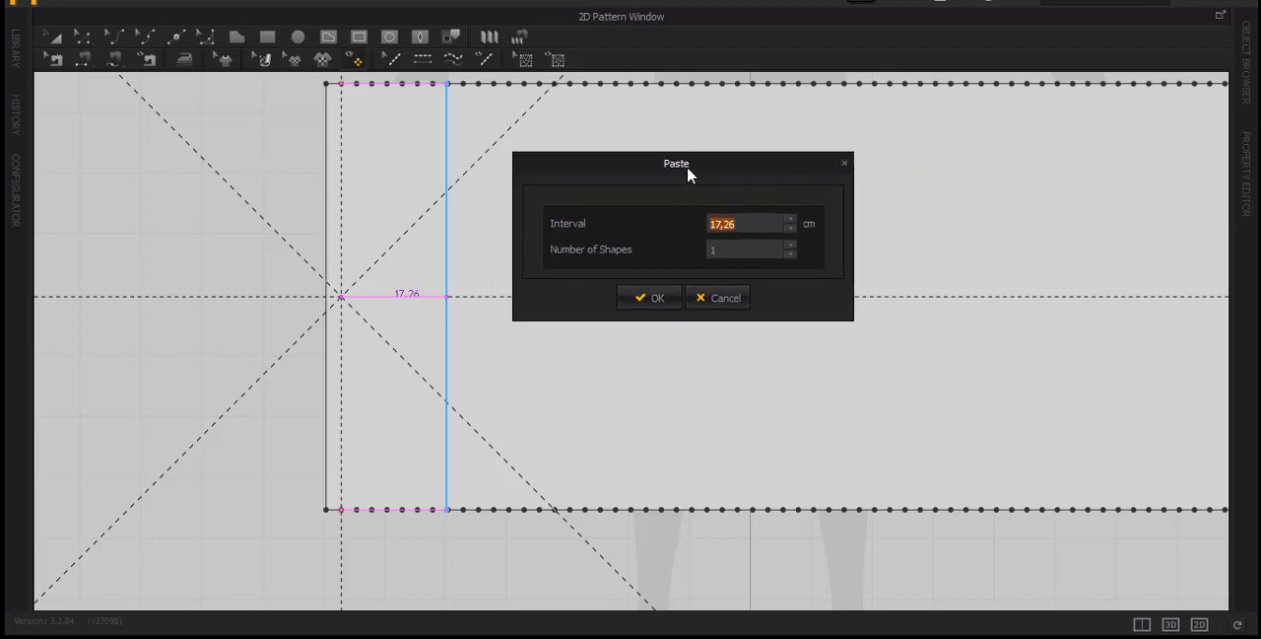
Set the interval of the pasted line to 20 cm
text(20)
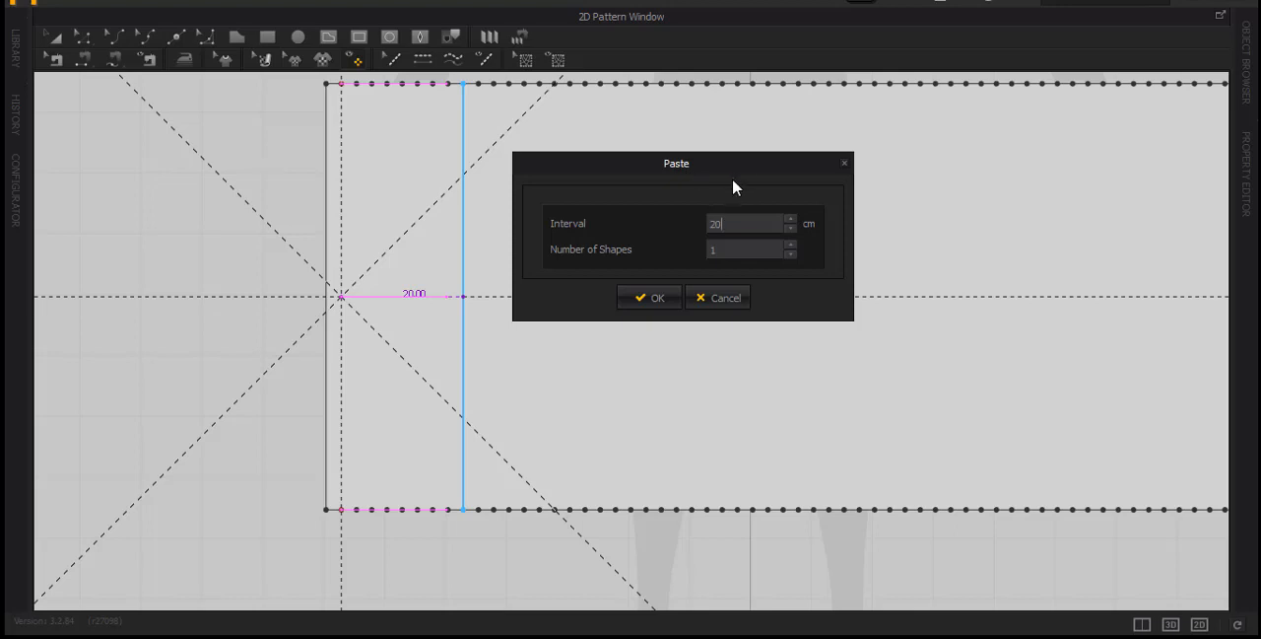
drag(743, 173, 955, 221)
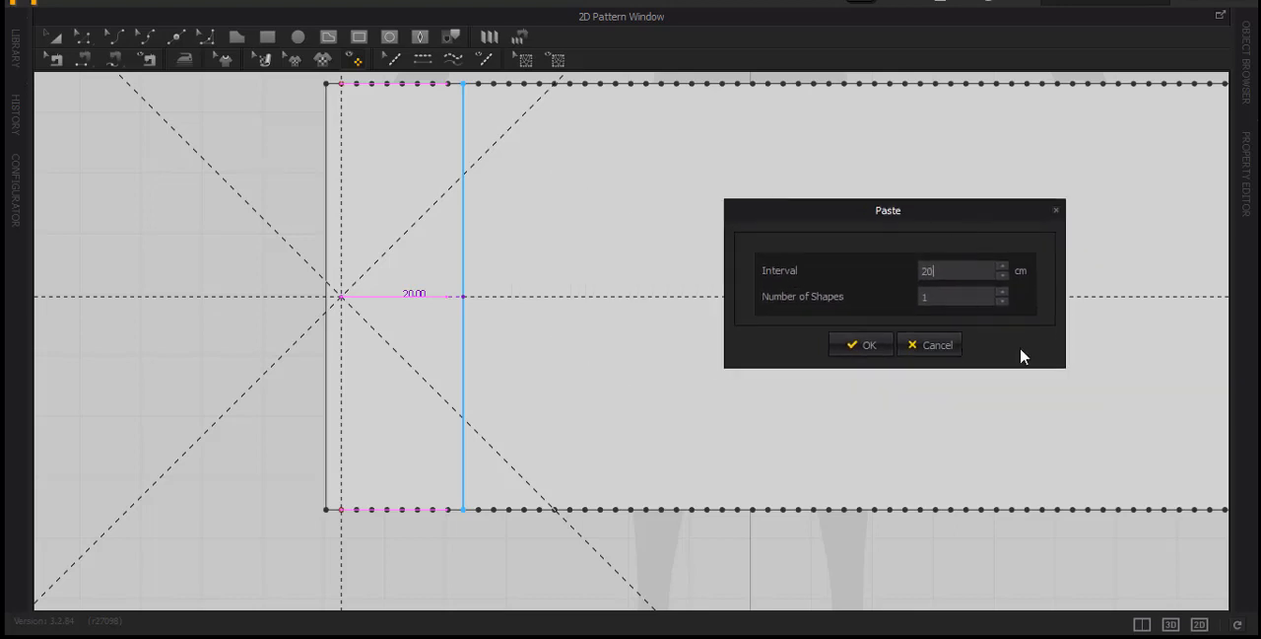
Set the number of pasted line copies to 5
click(1003, 291)
click(1003, 292)
click(1003, 292)
click(1003, 292)
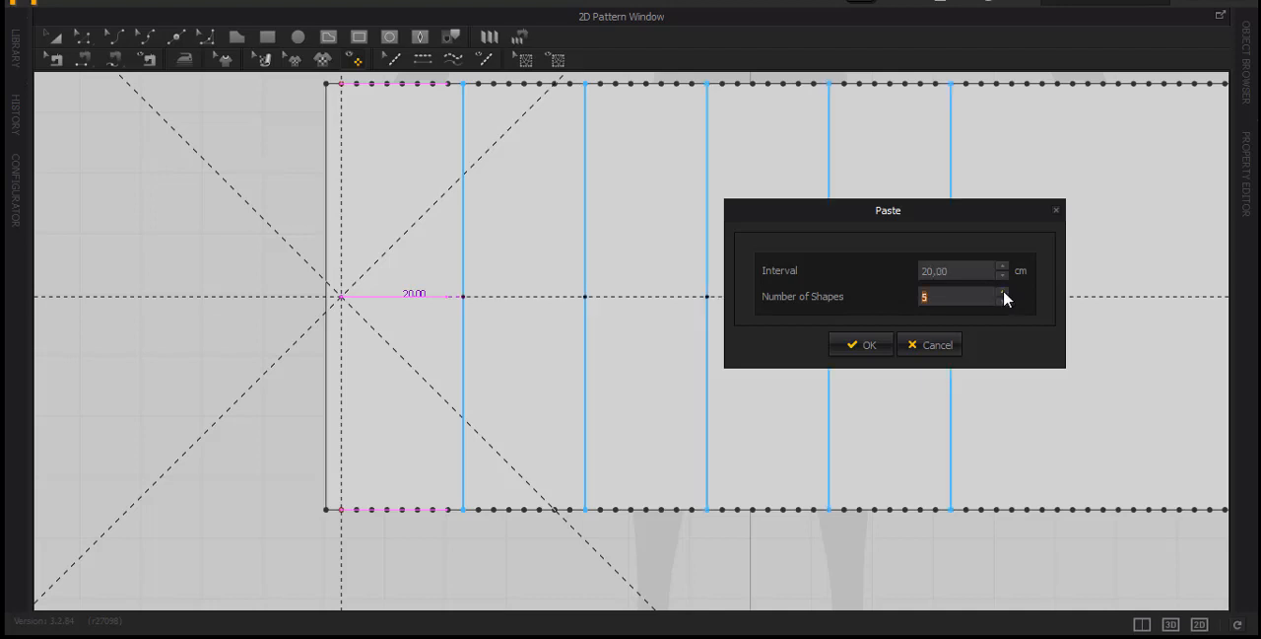
Set the interval between the pasted lines to 2.5 cm so they match the panel's edge divisions
drag(928, 225, 834, 256)
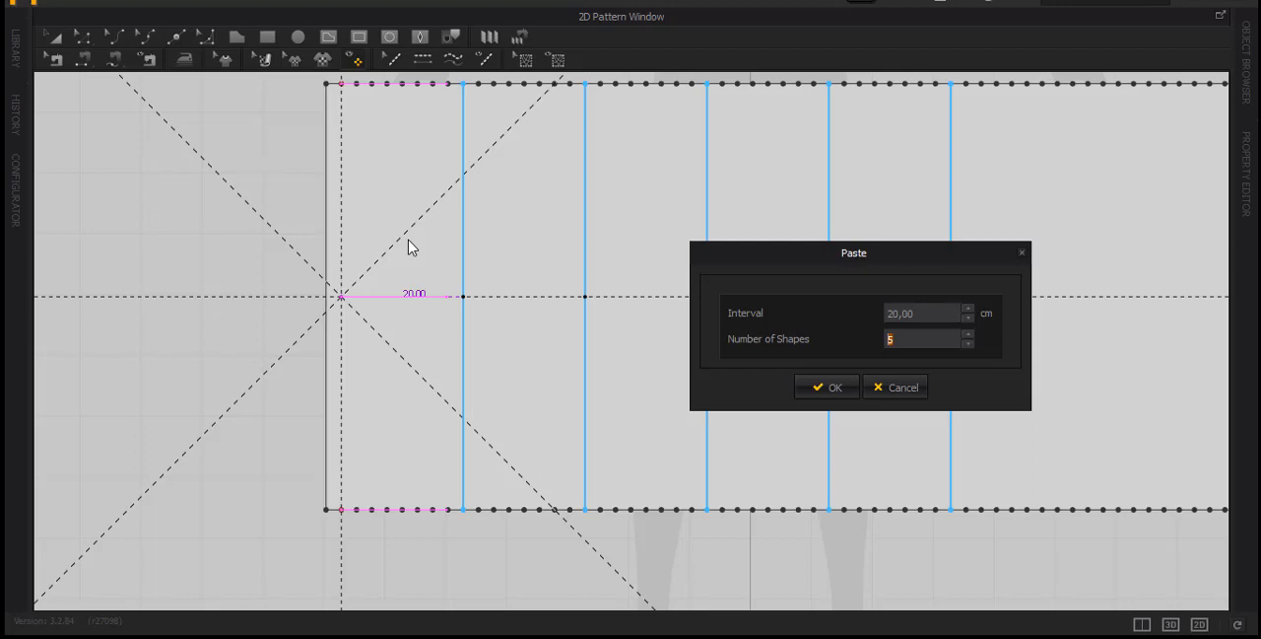
drag(830, 255, 709, 210)
click(769, 269)
double_click(779, 268)
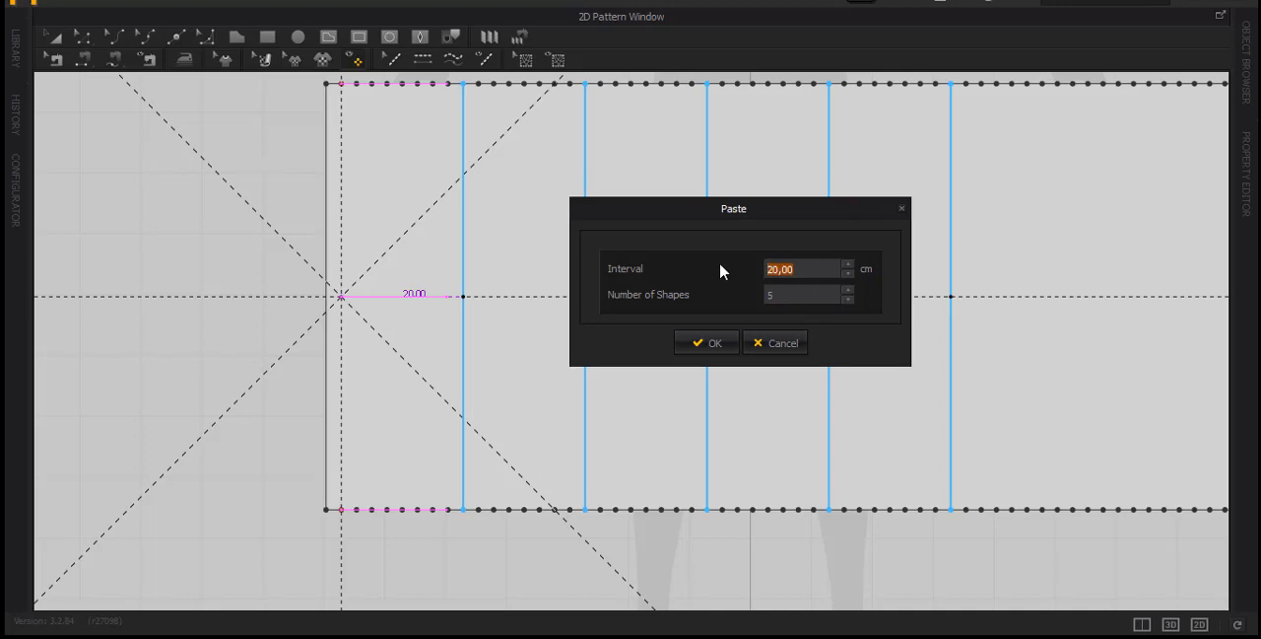
text(2)
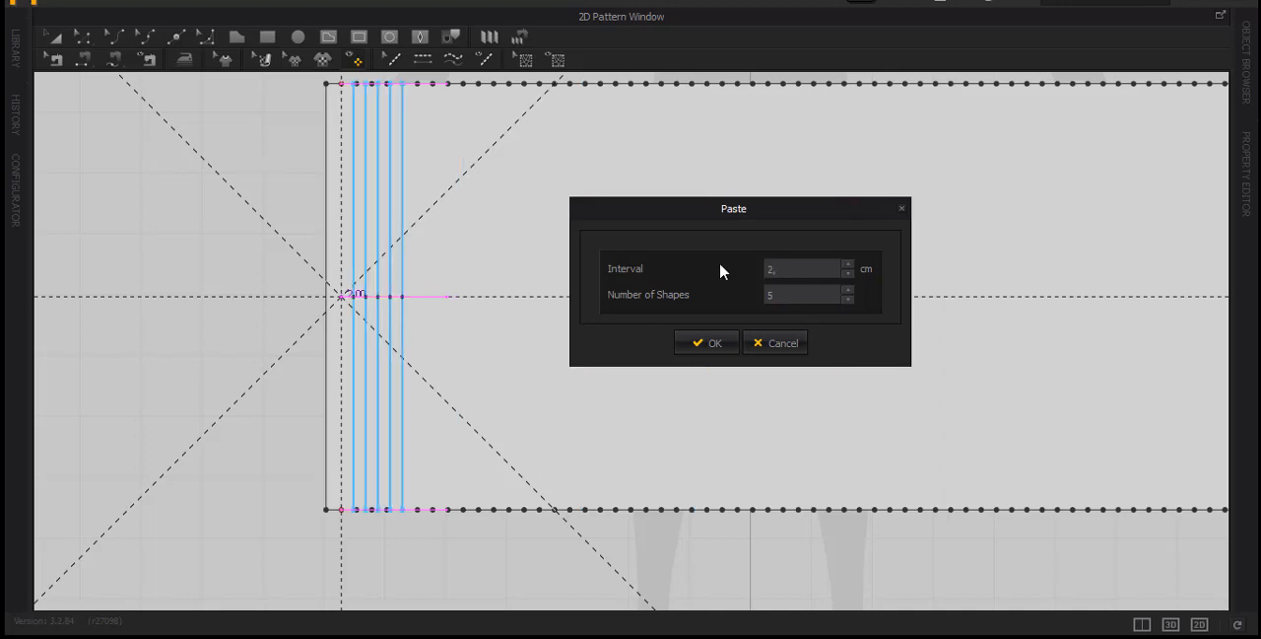
text(,5)
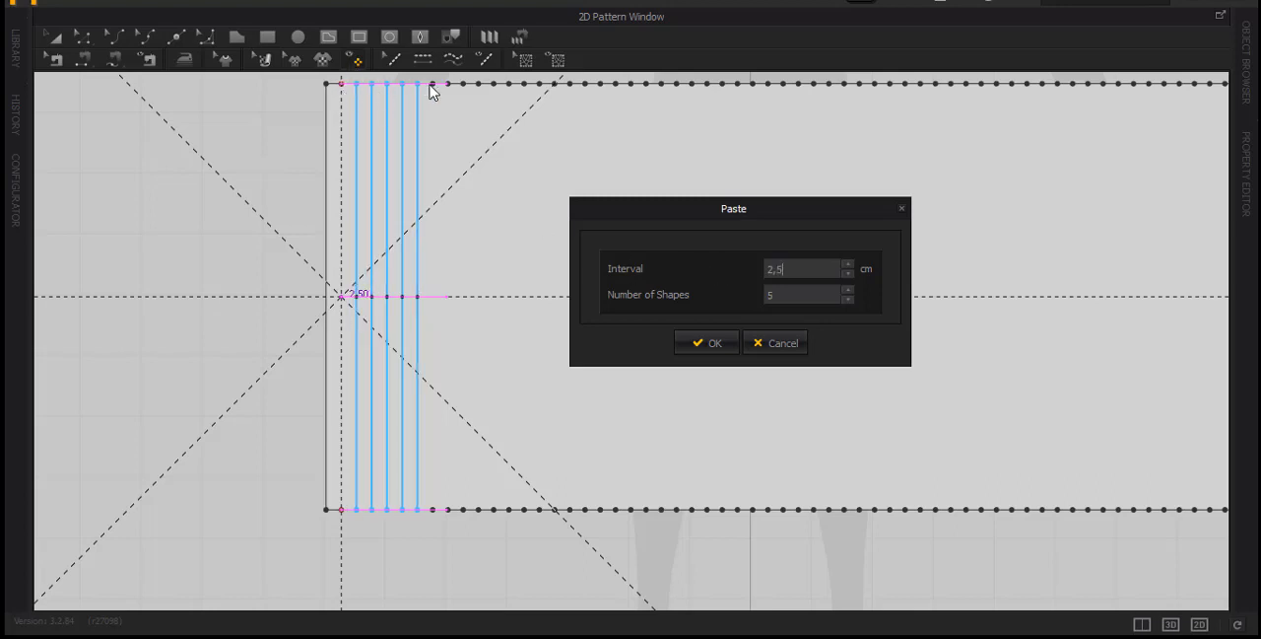
Set the number of pasted lines to 58 and place the copies across the wide panel
drag(734, 212, 485, 176)
click(541, 260)
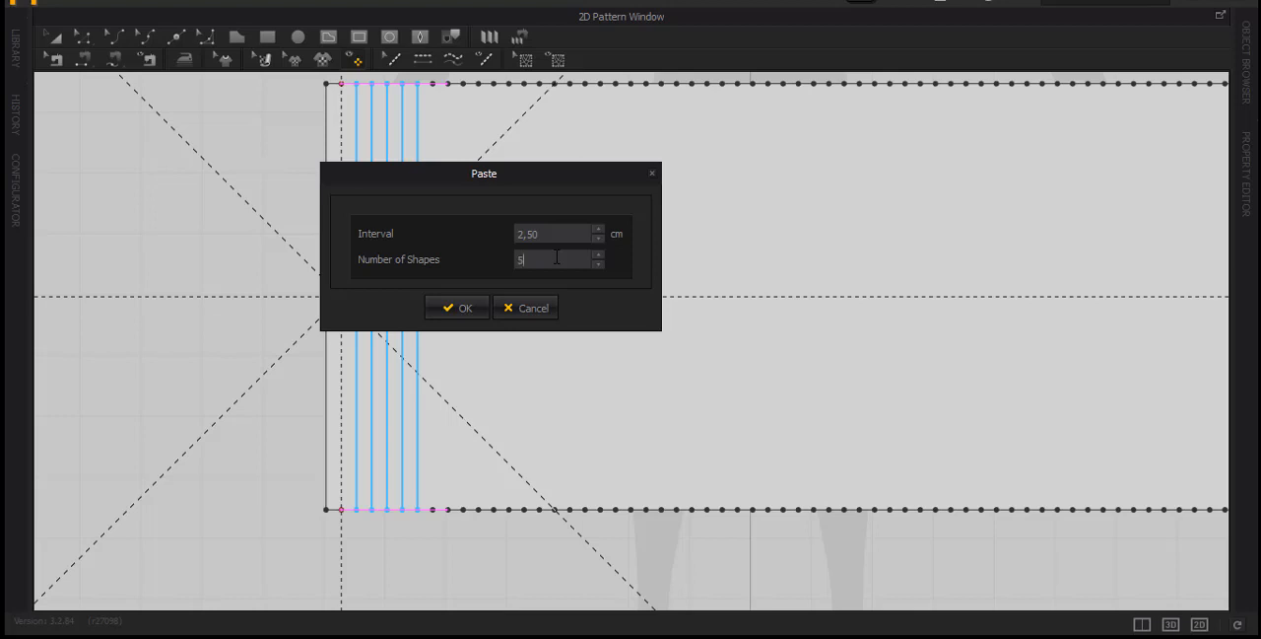
text(8)
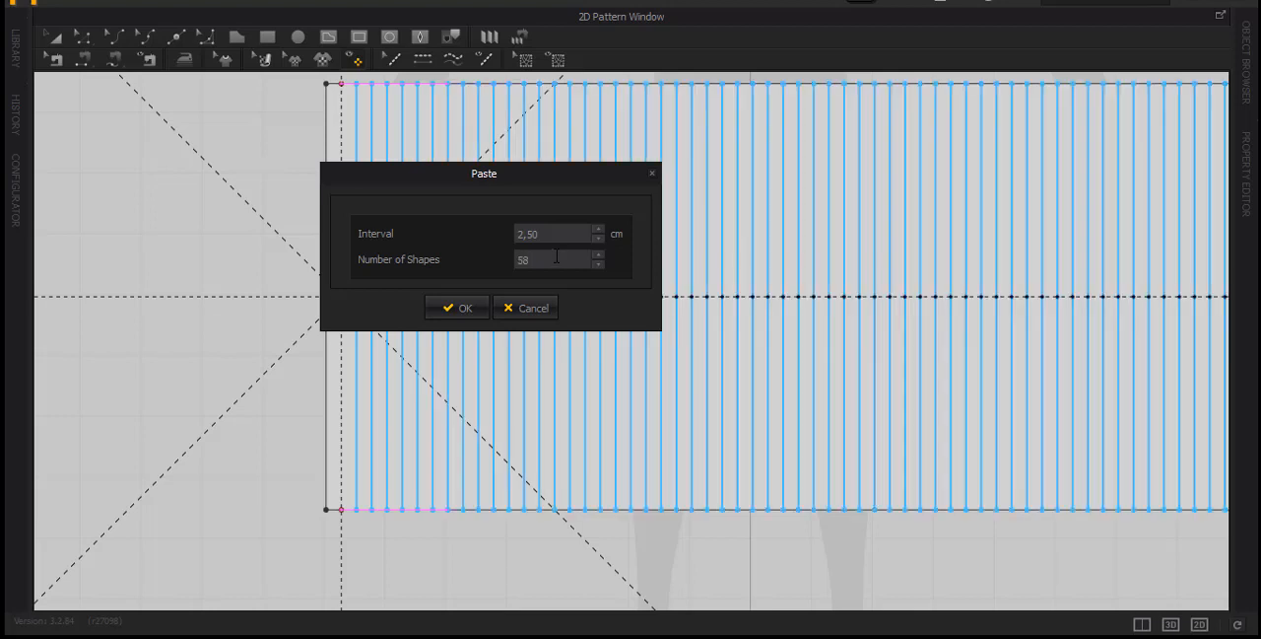
click(468, 313)
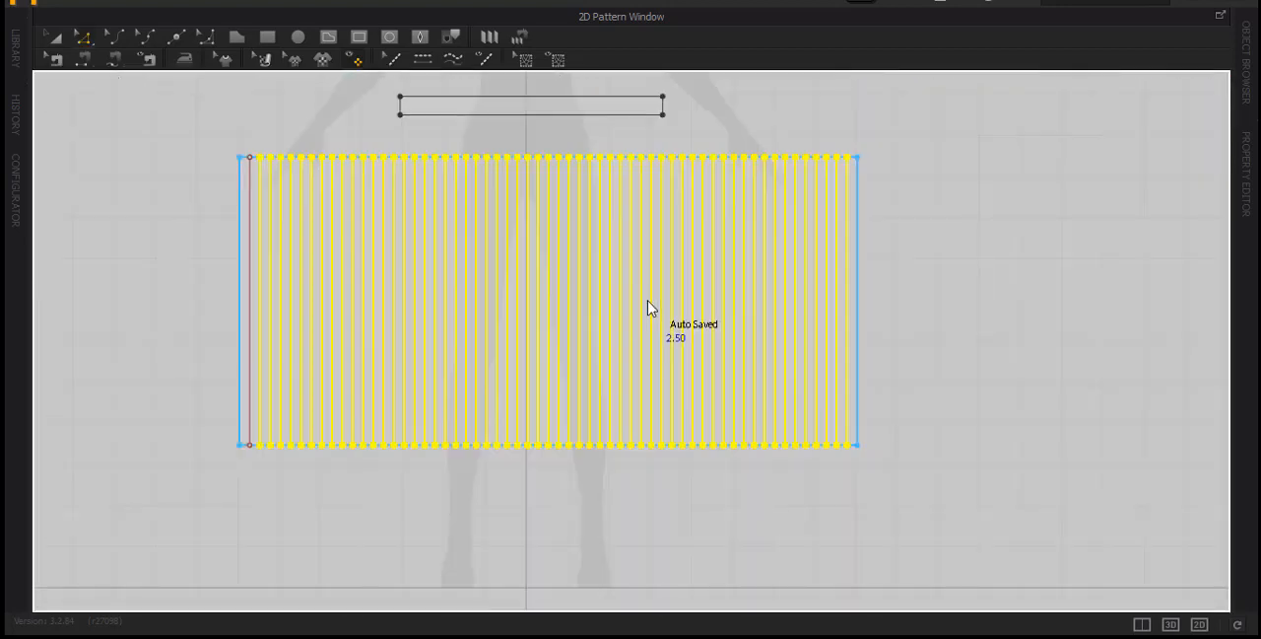
mouse_move(650, 303)
middle_down()
mouse_move(696, 318)
mouse_move(721, 308)
mouse_move(657, 315)
middle_up()
scroll(428, 350, down, 2)
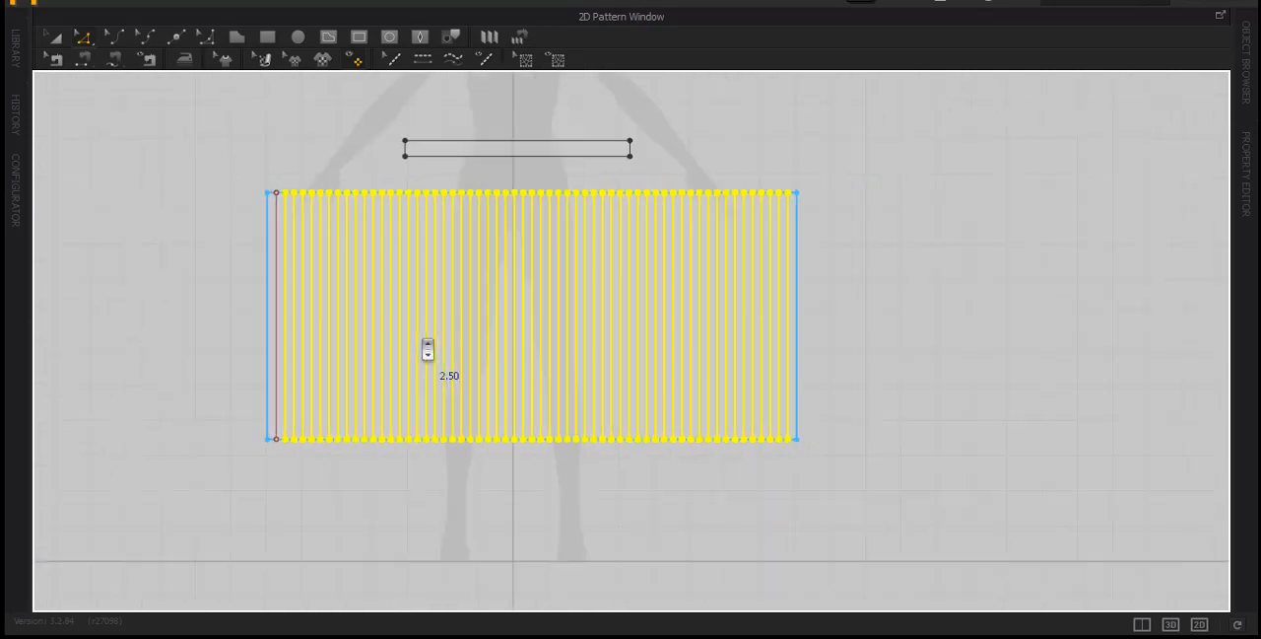
Open the property settings and select individual internal lines on the wide panel to inspect their fold settings
click(284, 154)
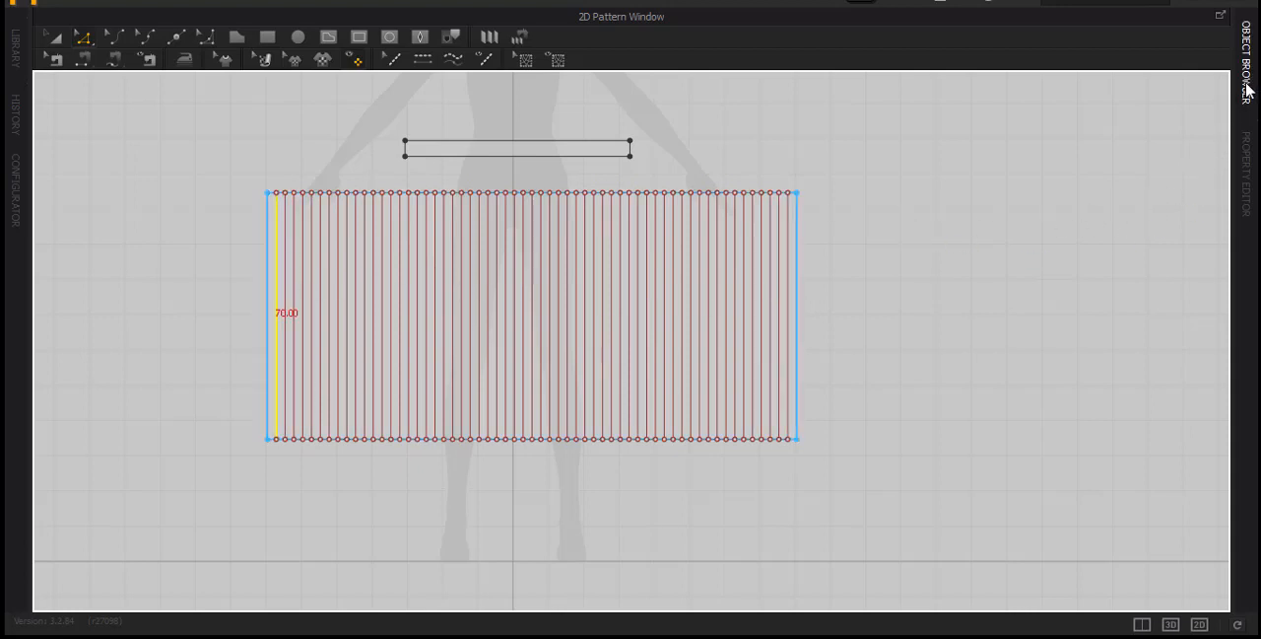
click(1245, 162)
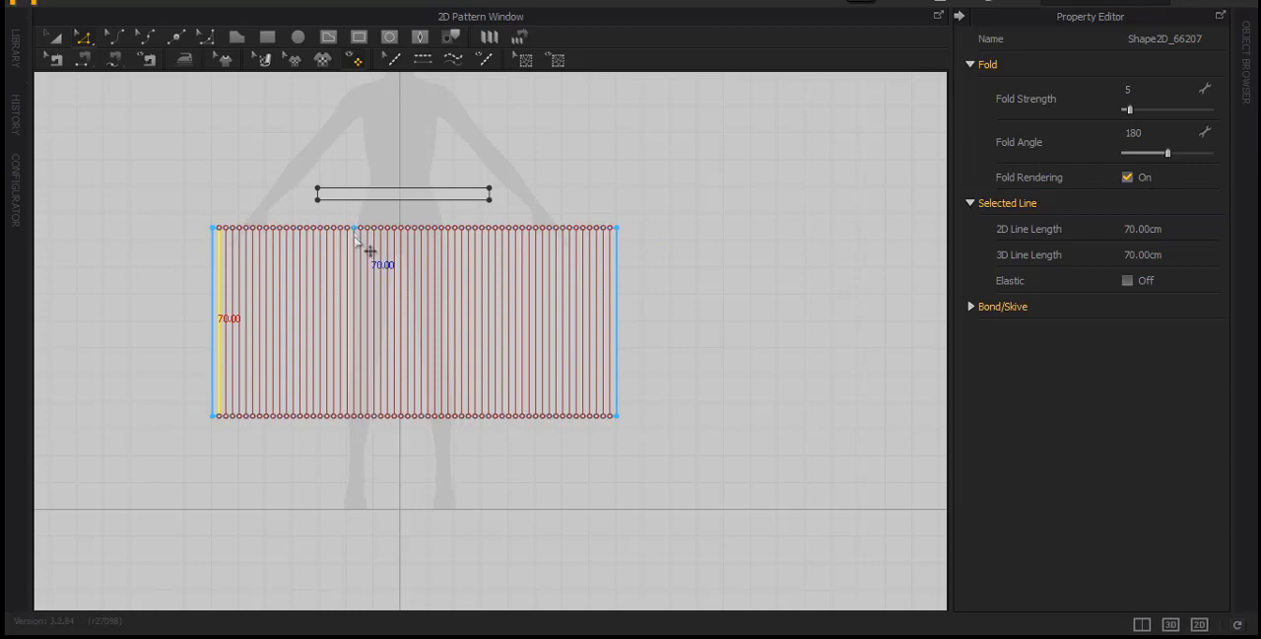
scroll(354, 240, up, 2)
click(312, 328)
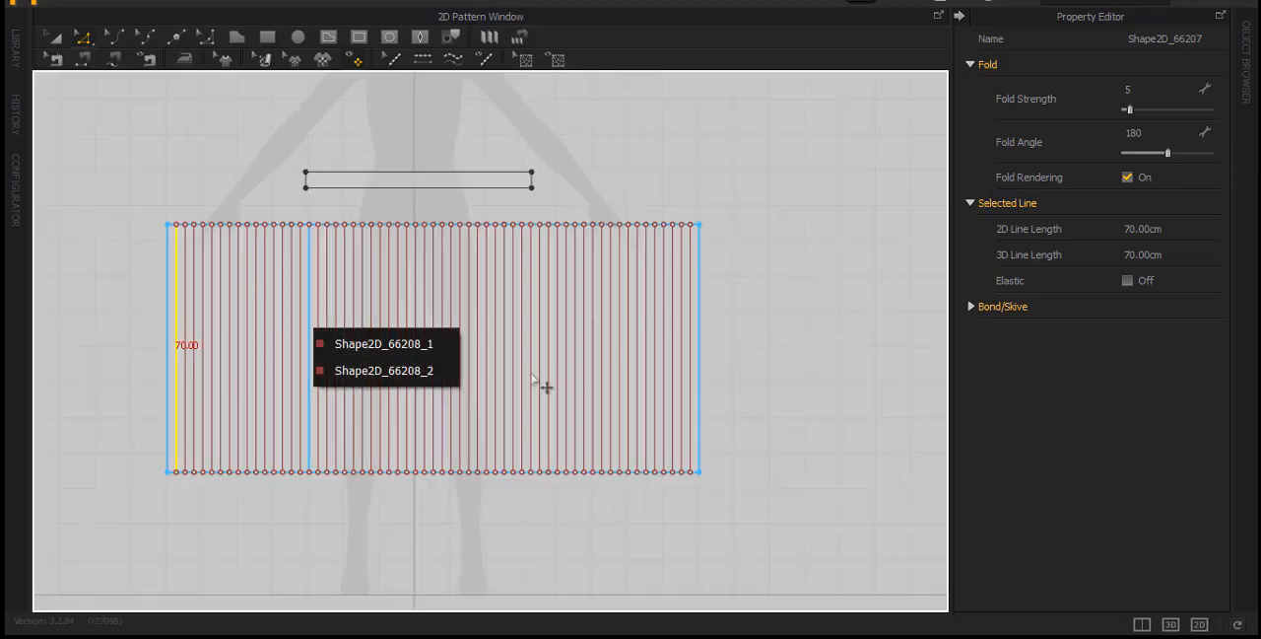
click(498, 358)
click(514, 359)
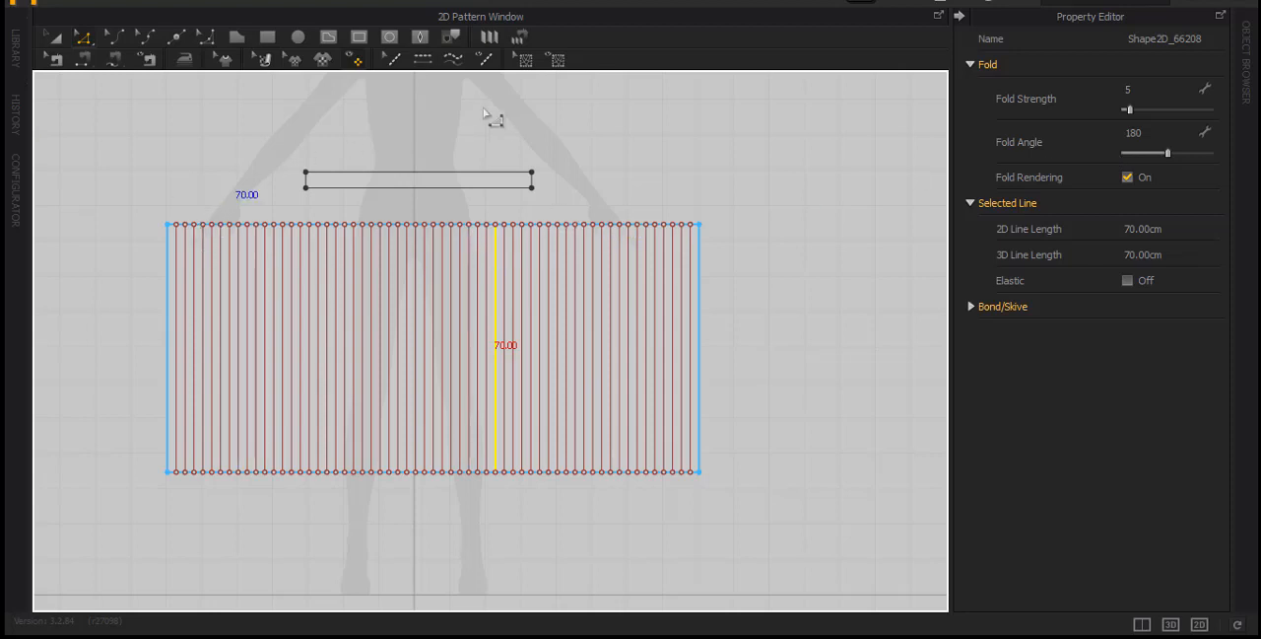
Draw a horizontal Pleats Fold direction line across the wide panel, from beyond its left edge to beyond its right edge
click(490, 37)
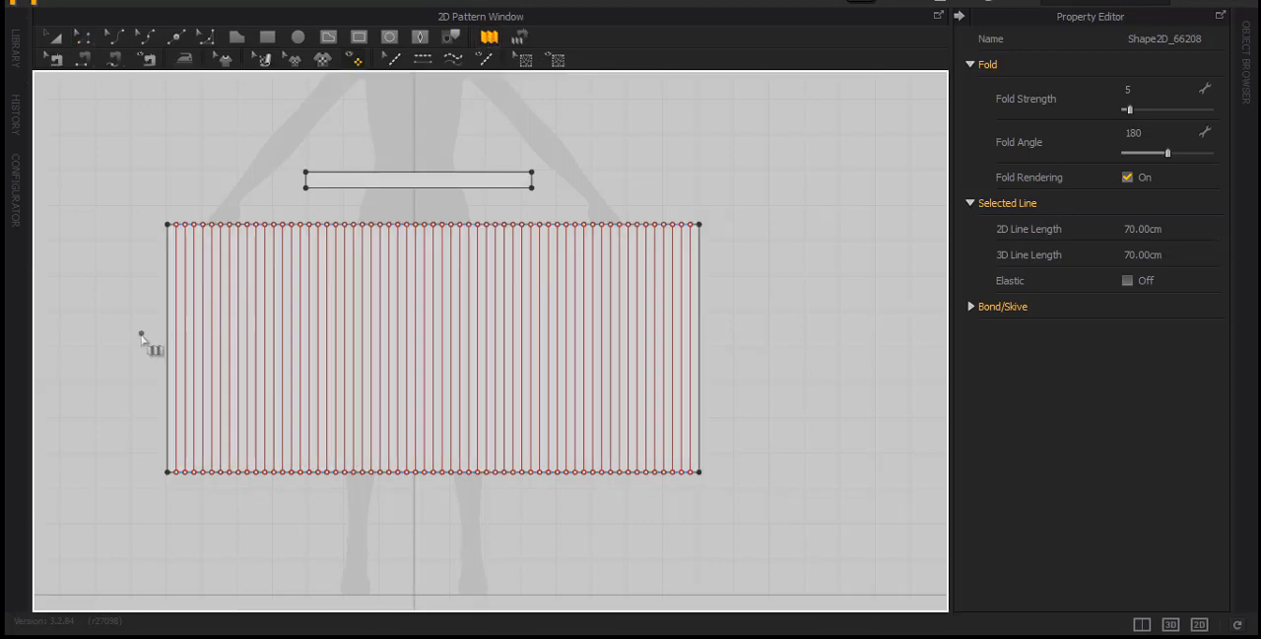
click(140, 333)
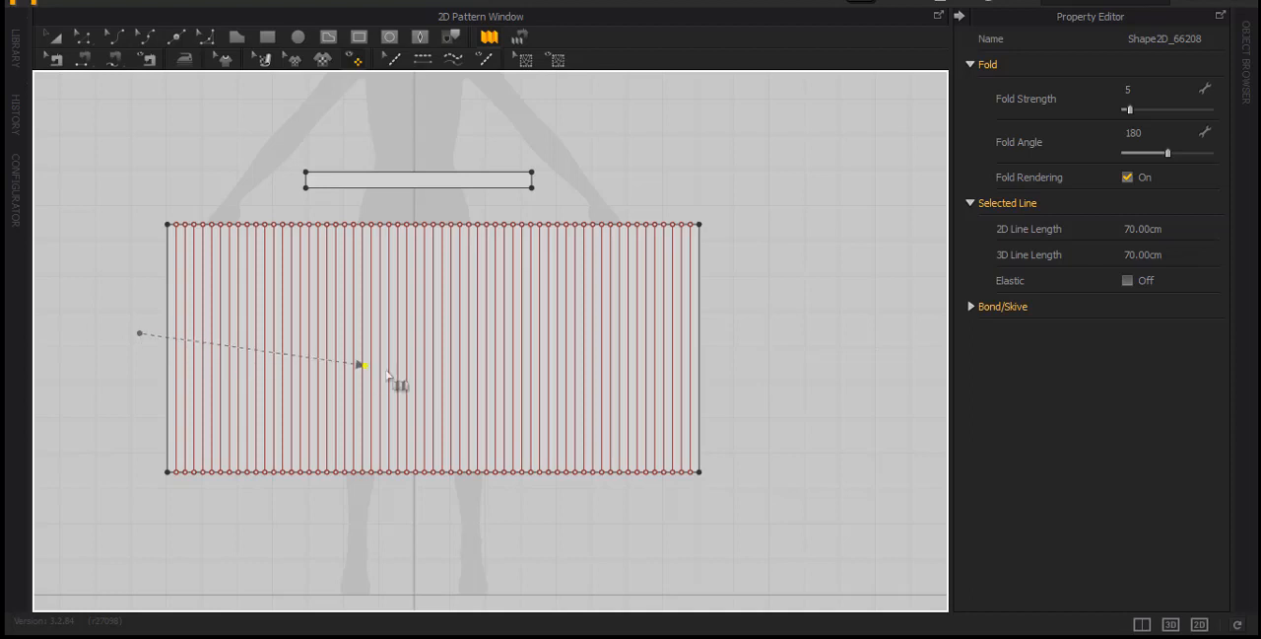
click(730, 333)
drag(653, 147, 947, 132)
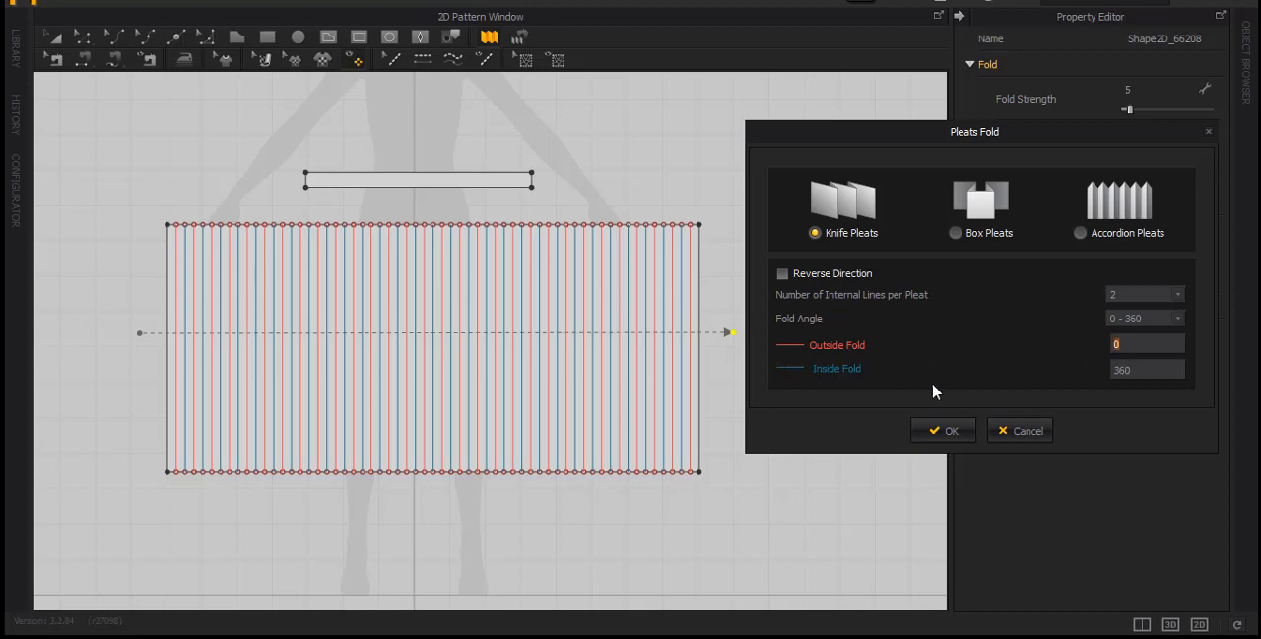
Try the knife pleats with Reverse Direction off and on to compare the inside and outside fold lines
click(1144, 370)
mouse_move(955, 135)
mouse_down()
mouse_move(897, 113)
mouse_move(945, 122)
mouse_up()
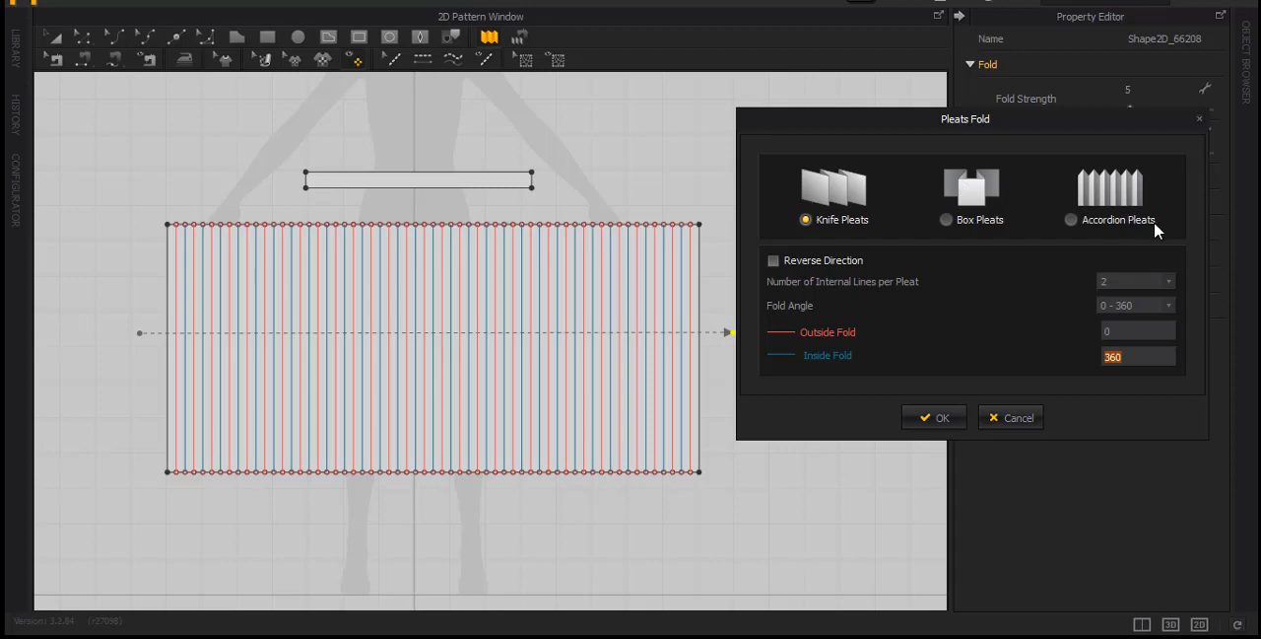
drag(890, 126, 761, 64)
click(643, 197)
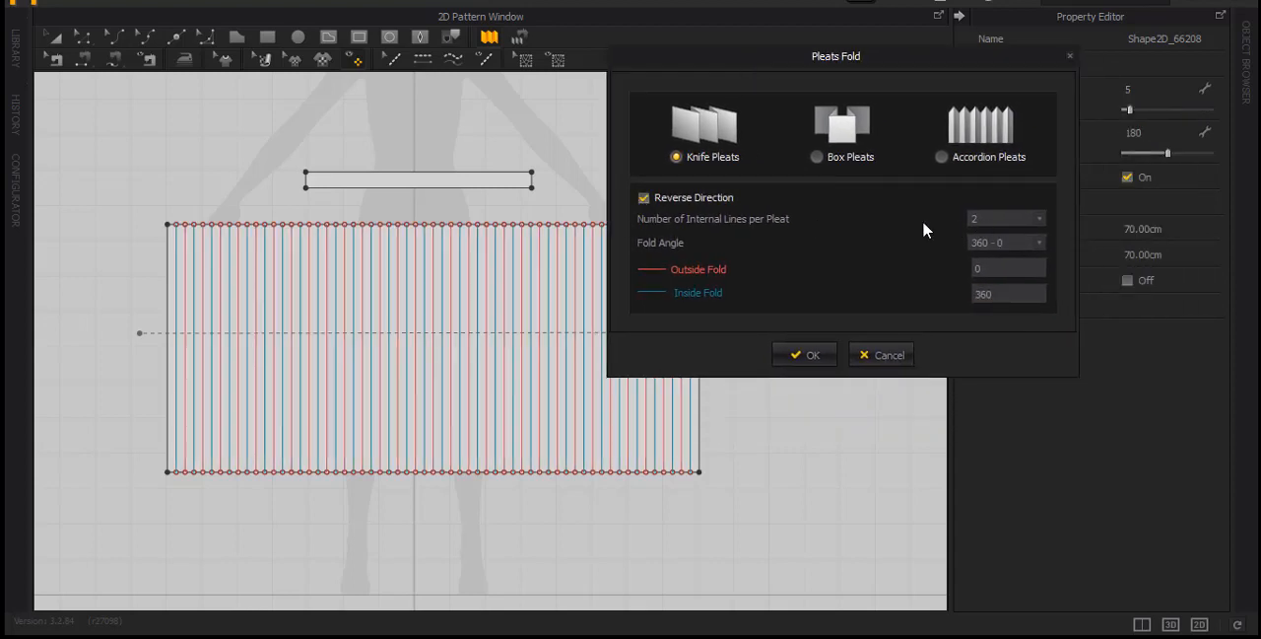
click(645, 198)
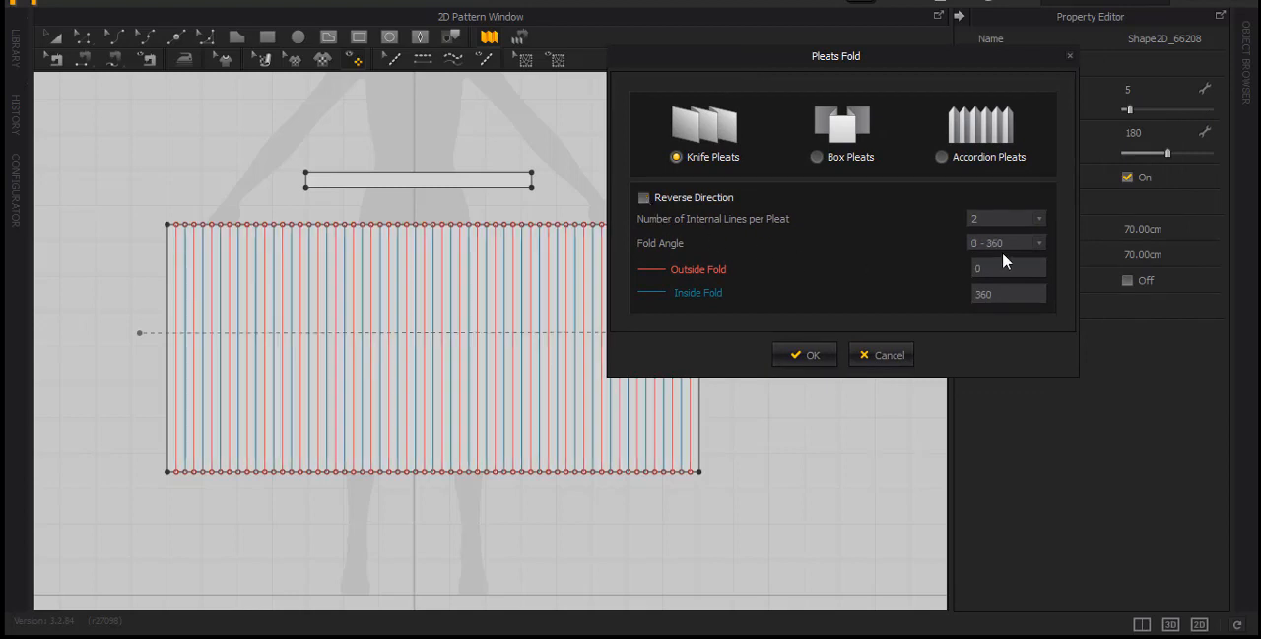
click(643, 200)
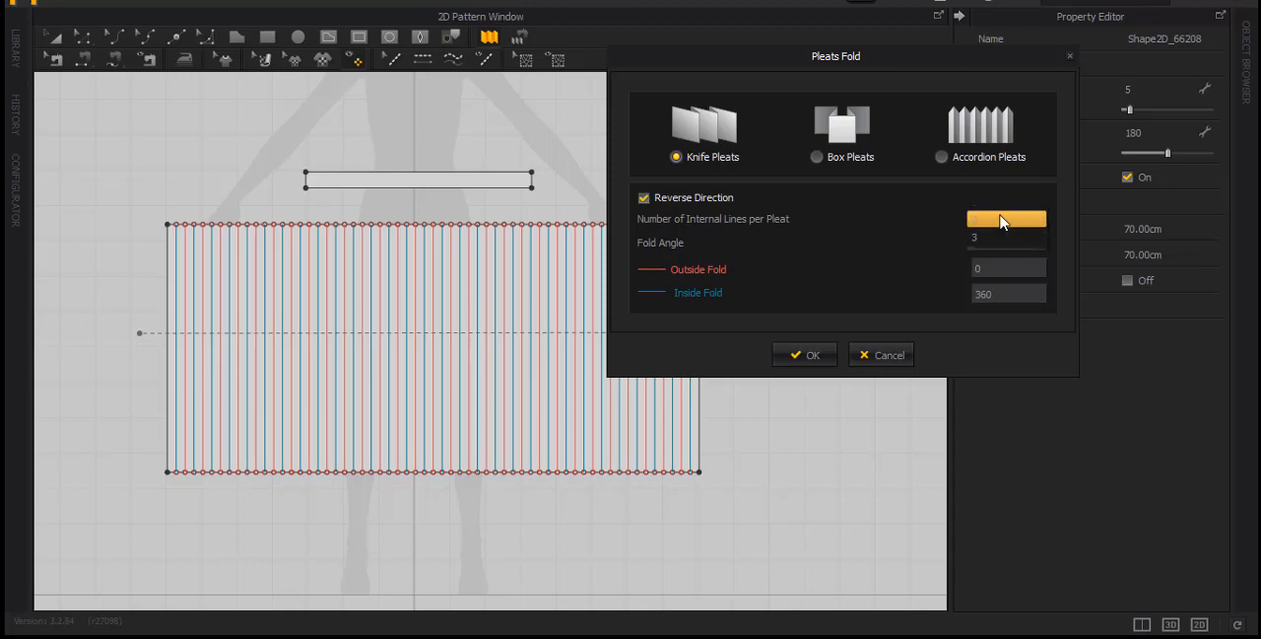
Try 3 internal lines per pleat, restore 2 lines, and turn off Reverse Direction
click(1041, 220)
click(988, 238)
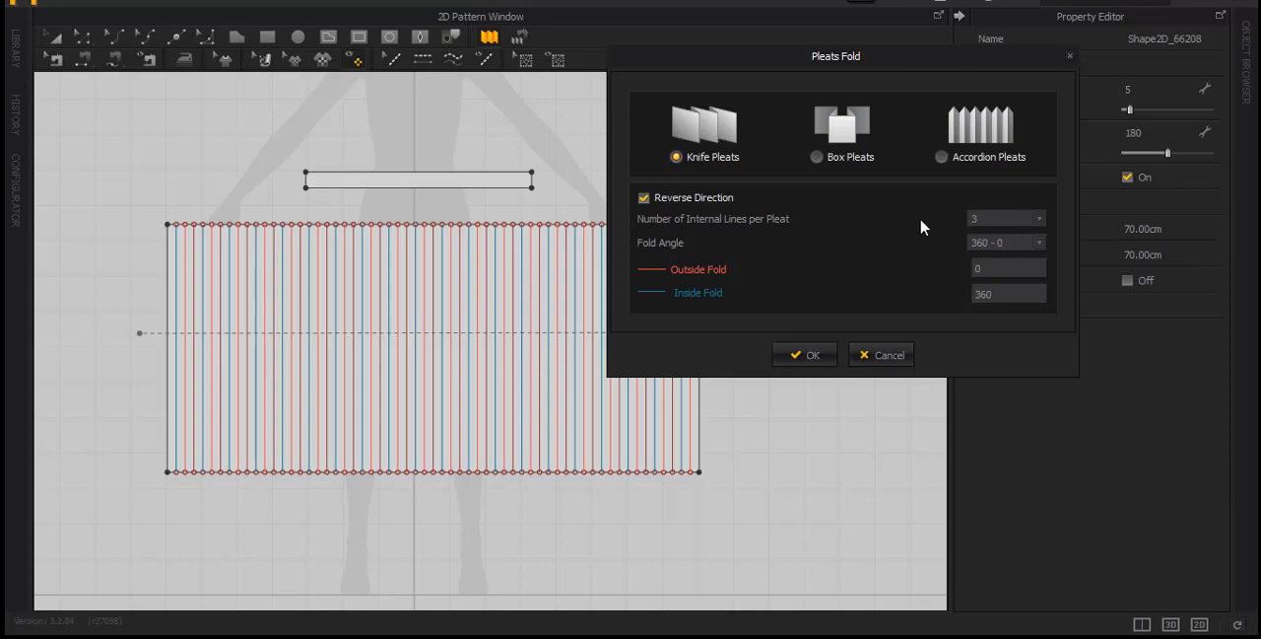
click(1042, 219)
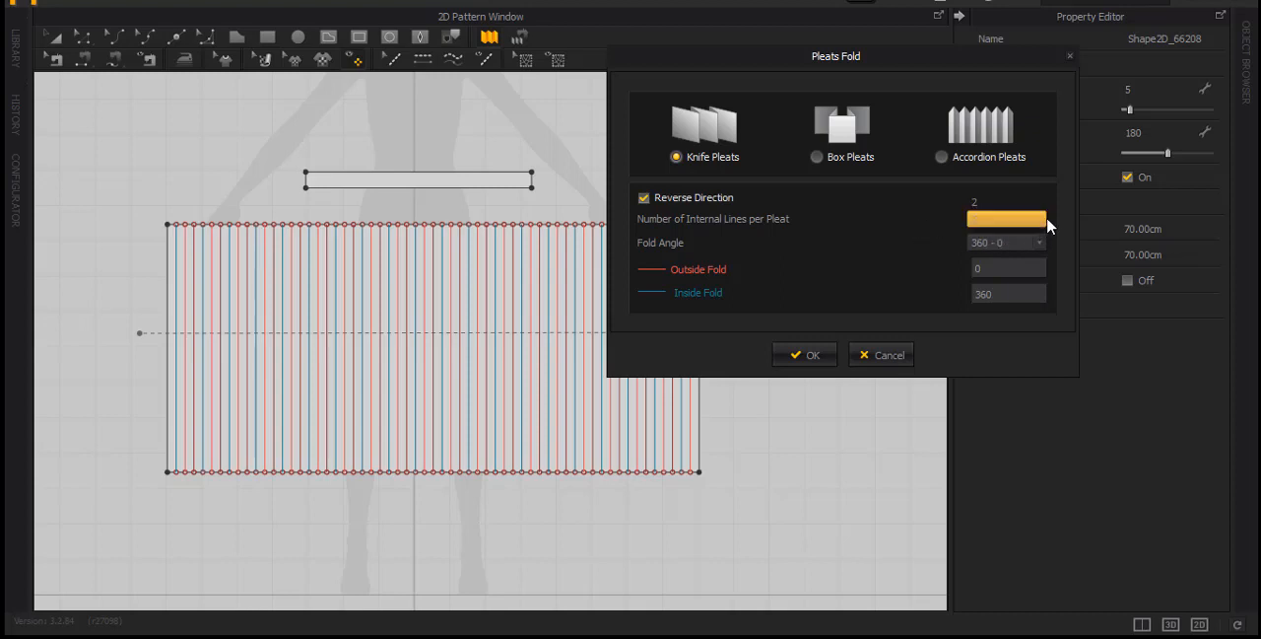
click(1008, 202)
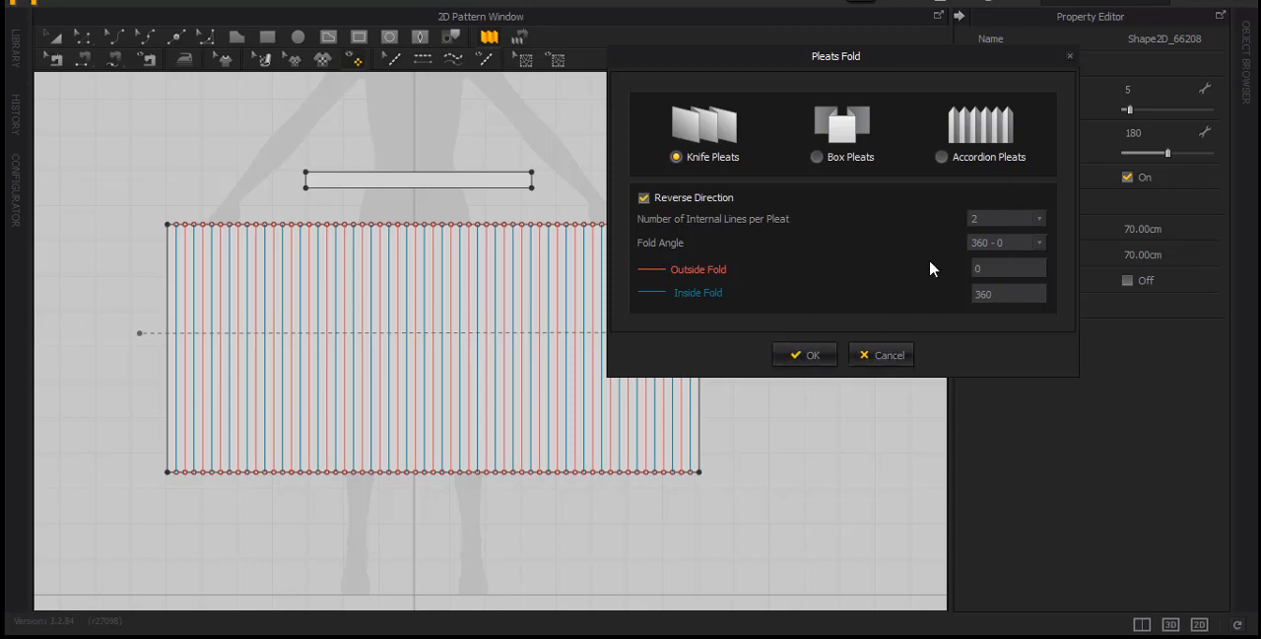
click(644, 198)
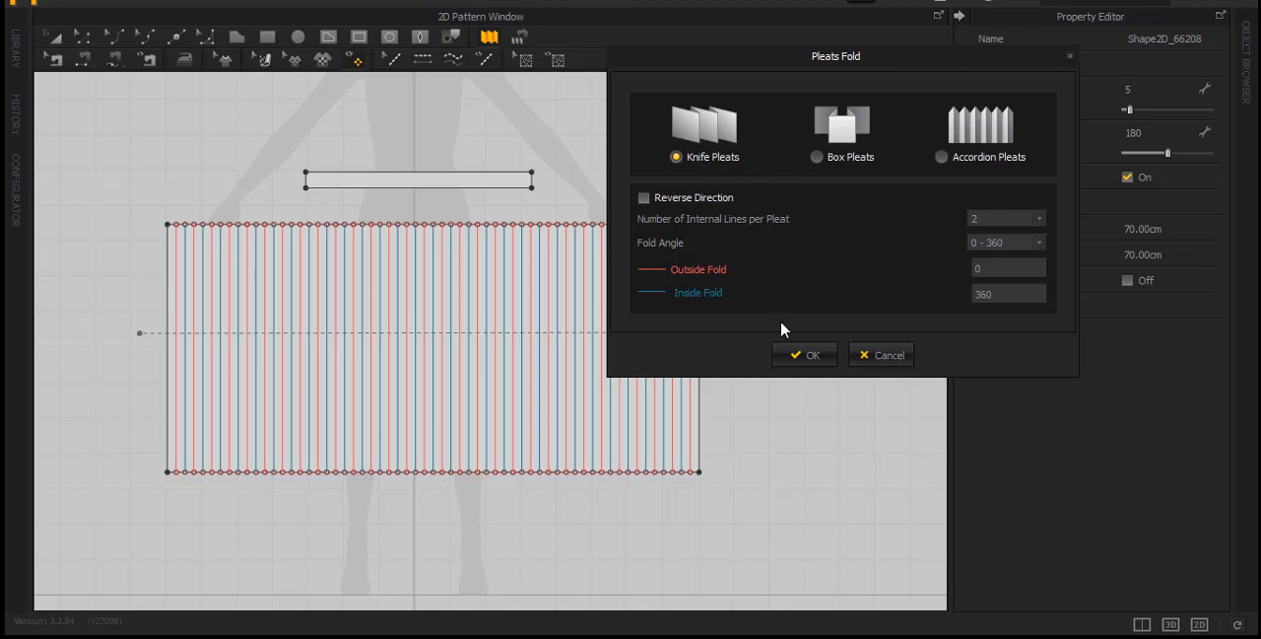
Apply knife pleats to the panel with 2 internal lines per pleat, outside fold 0 and inside fold 360
click(805, 355)
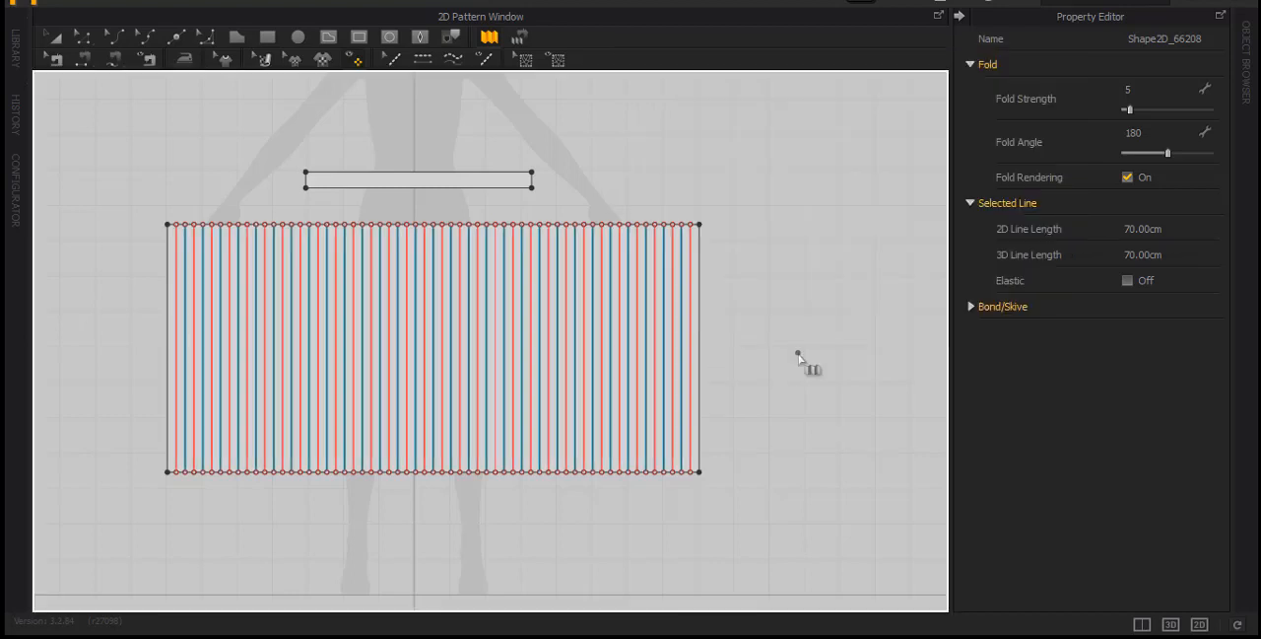
middle_drag(323, 265, 402, 233)
click(160, 224)
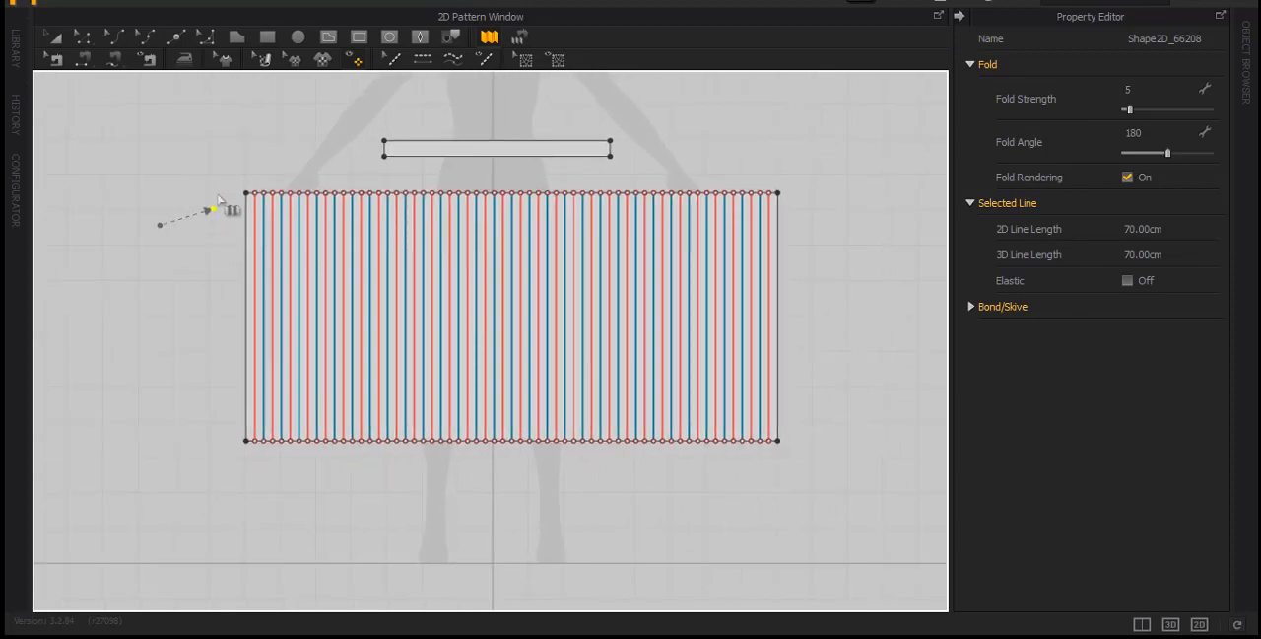
Select several red and blue internal lines on the panel to check the fold angle assigned to each
click(84, 37)
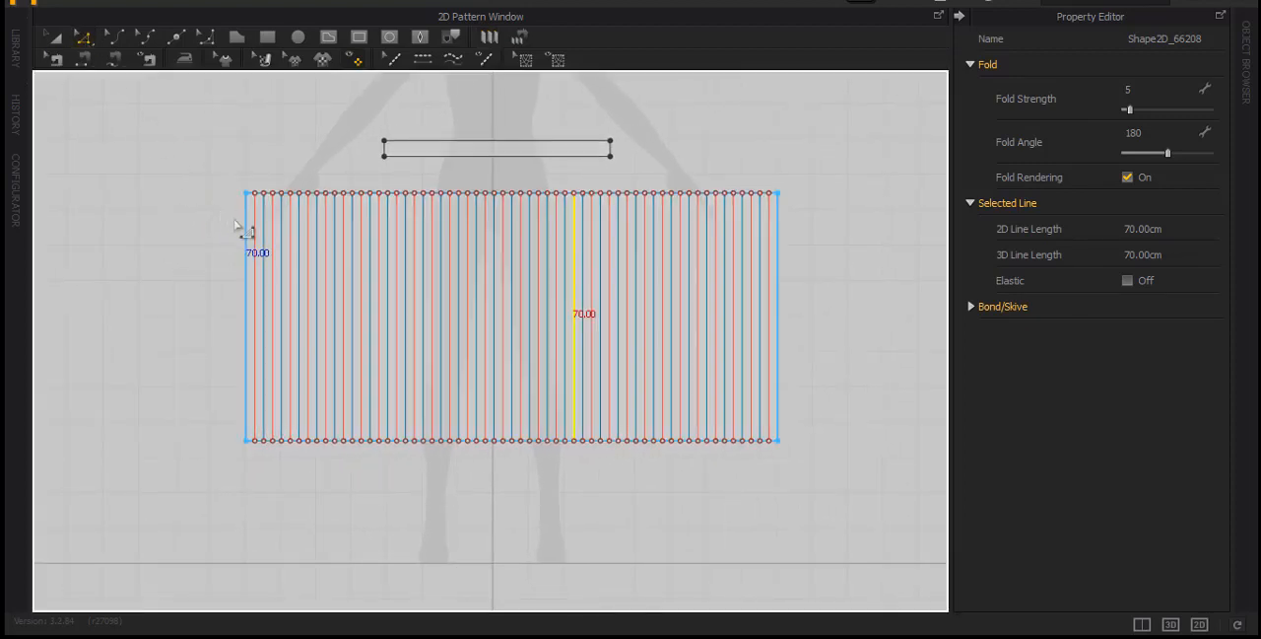
click(262, 236)
click(316, 250)
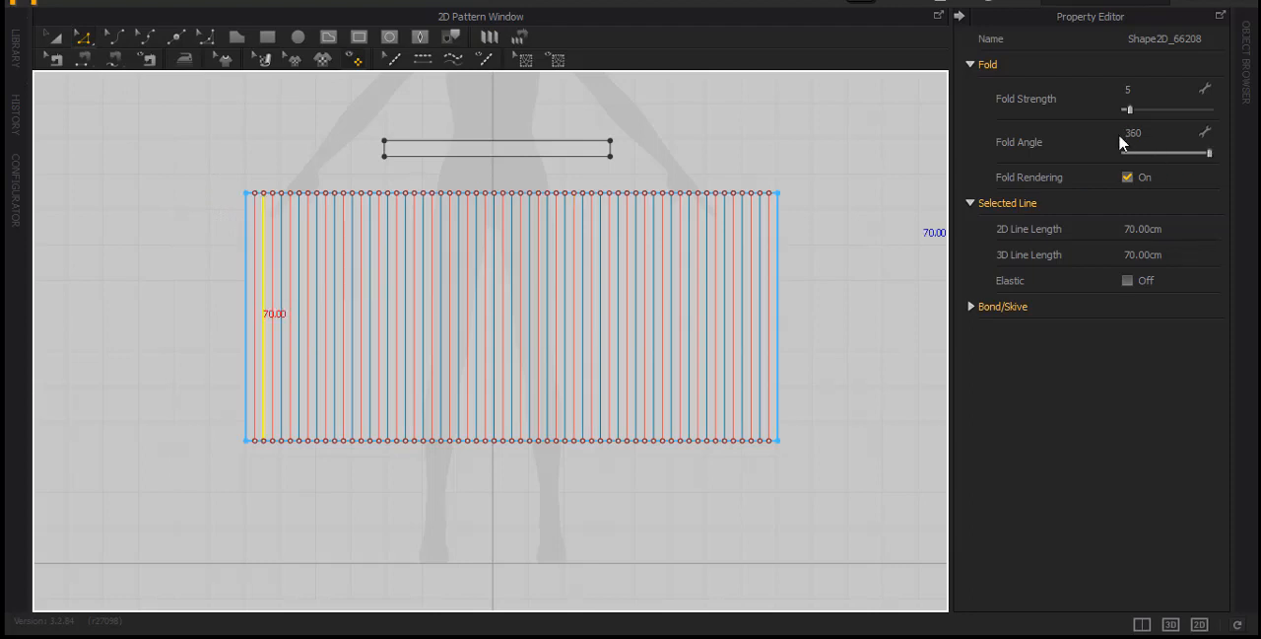
click(284, 259)
click(325, 282)
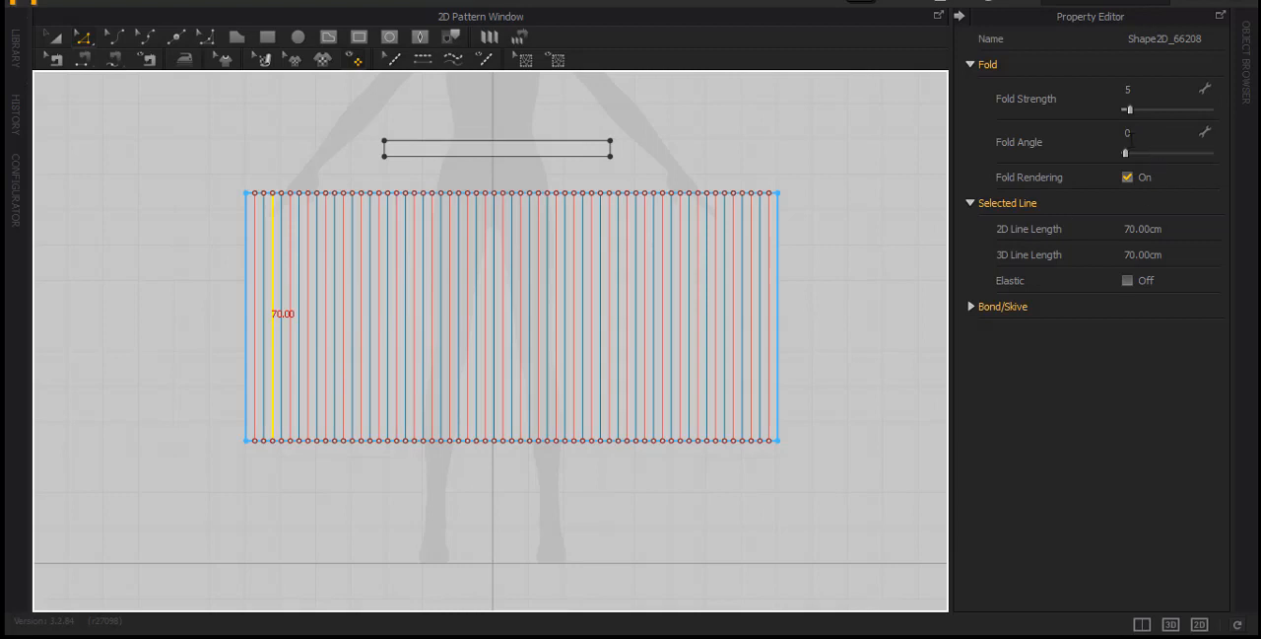
click(326, 305)
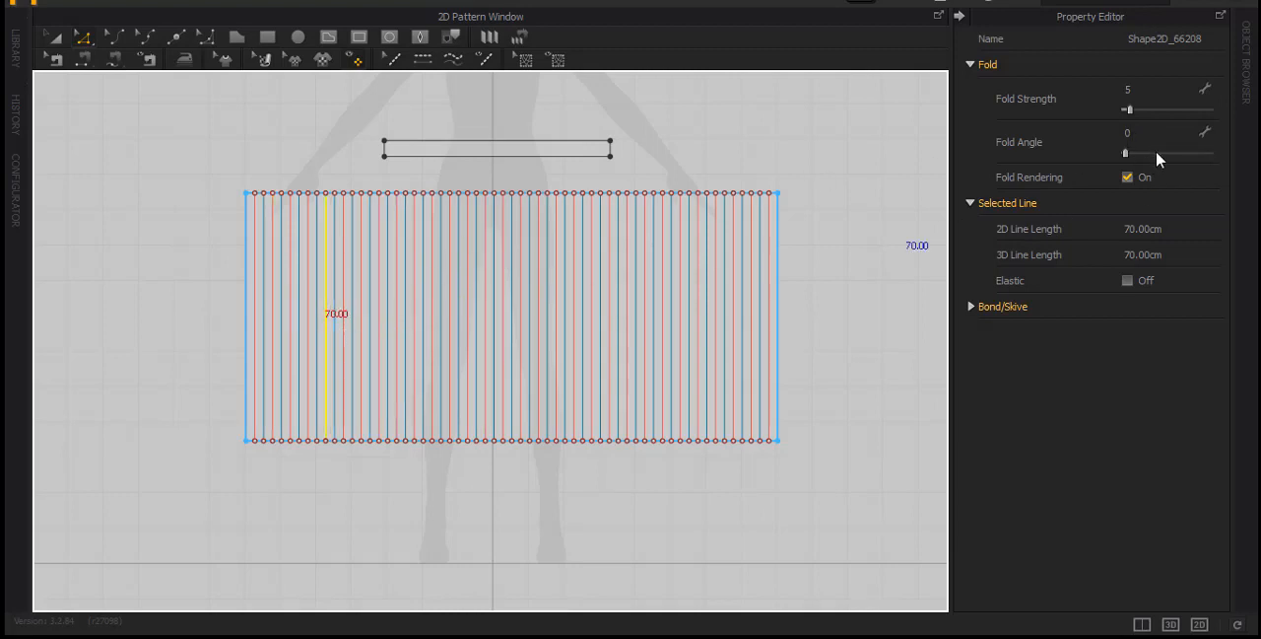
click(353, 293)
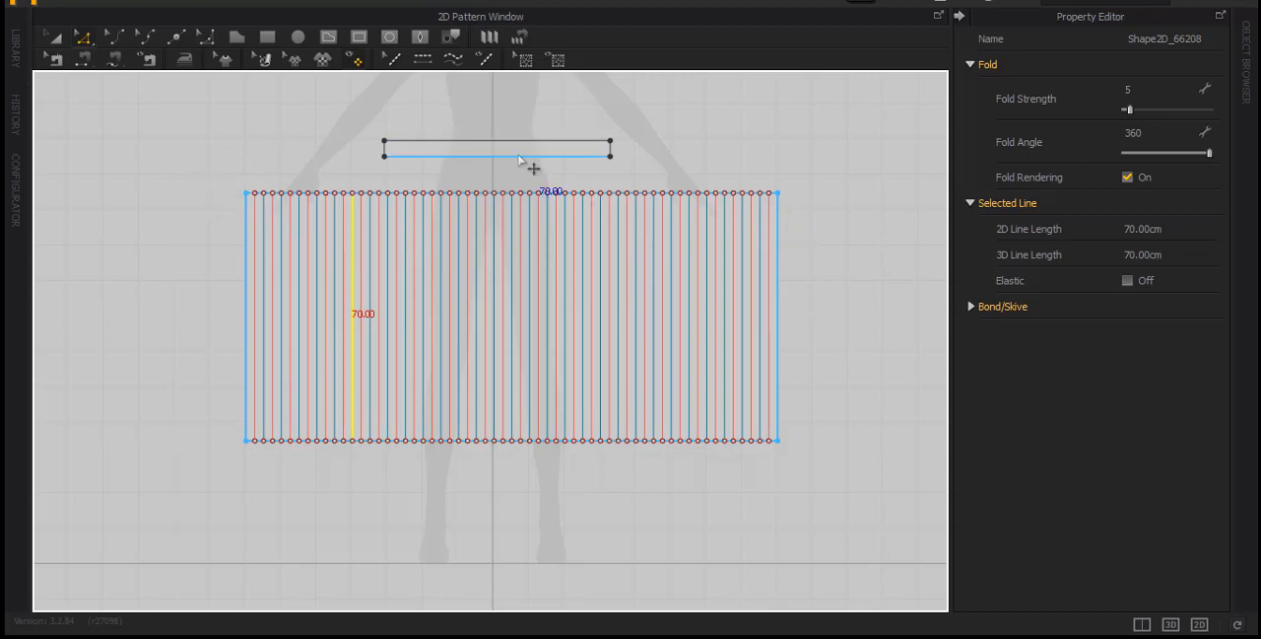
Sew the waistband's lower edge to the pleated panel's top edge with Pleats Sewing, from left corner to right corner
click(519, 38)
click(385, 155)
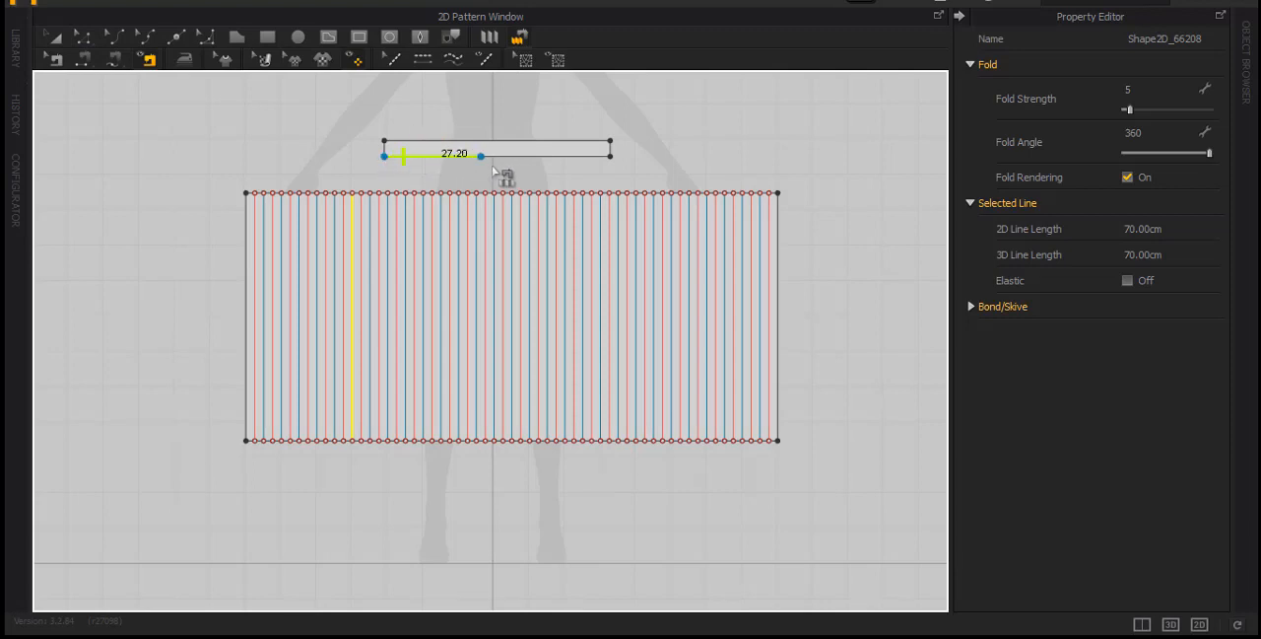
click(609, 161)
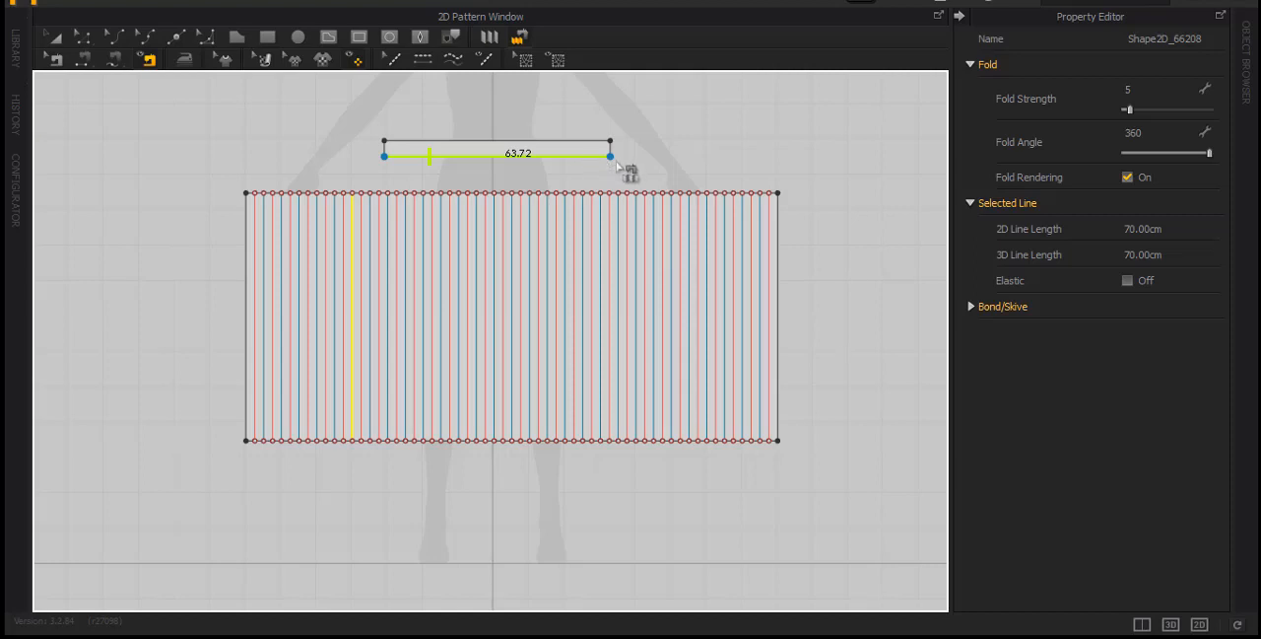
drag(248, 194, 781, 196)
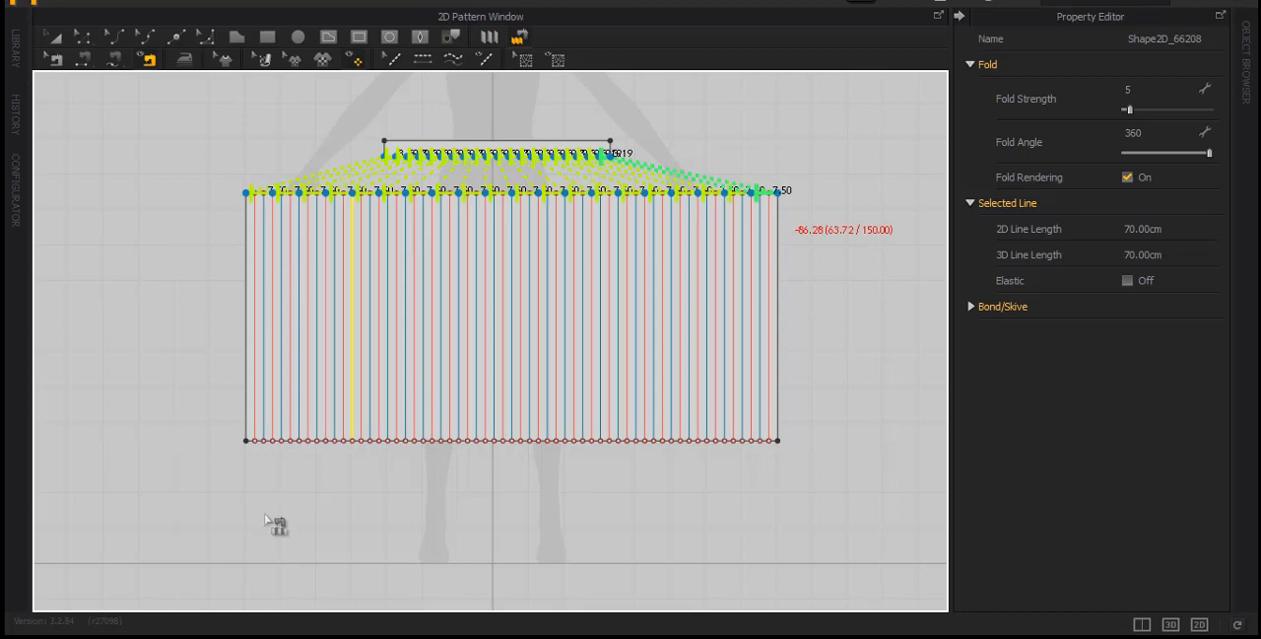
key(Return)
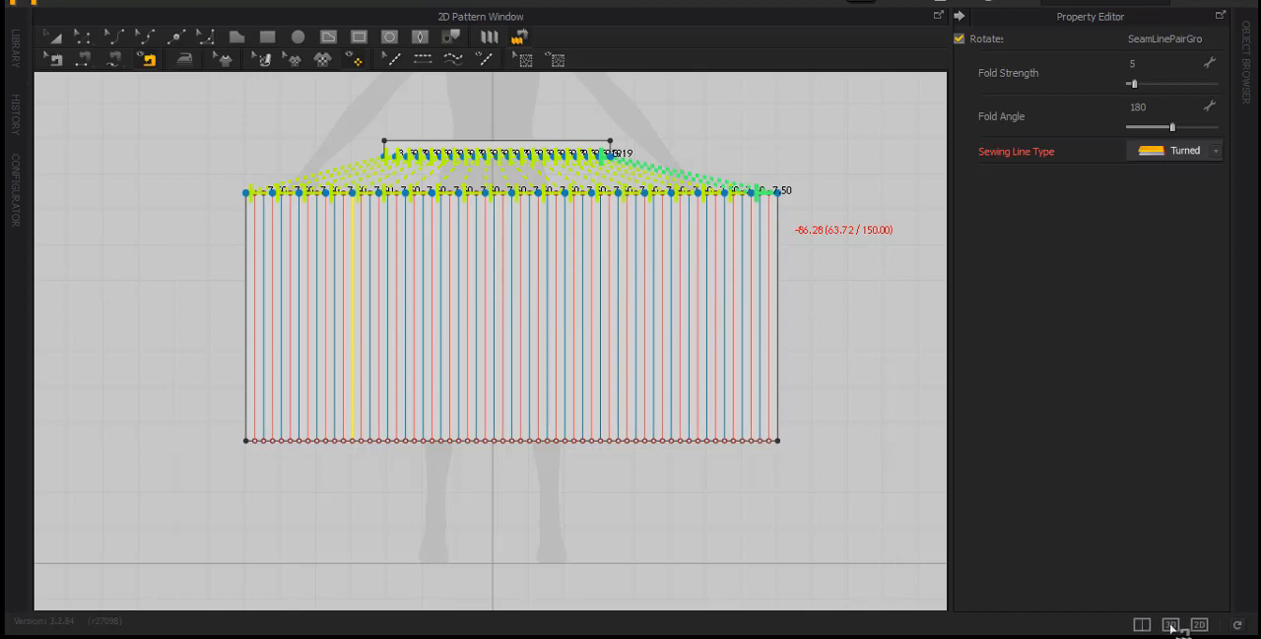
Switch to the 3D view and move the pleated panel farther away from the front of the avatar
click(1171, 623)
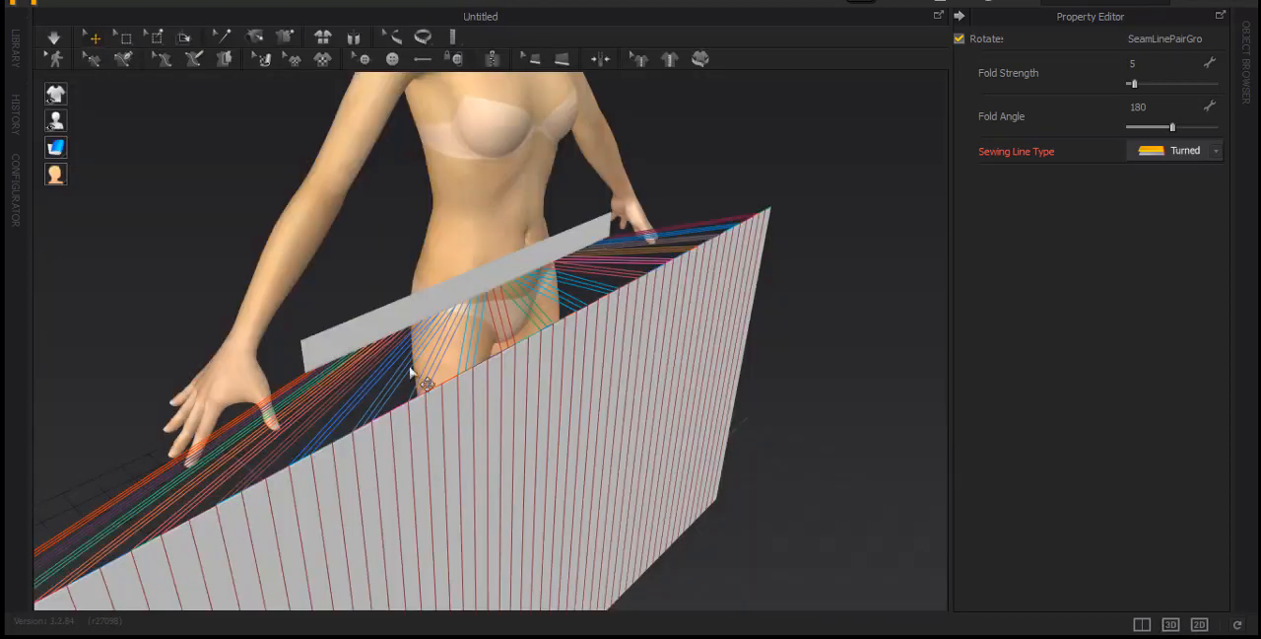
scroll(547, 465, down, 6)
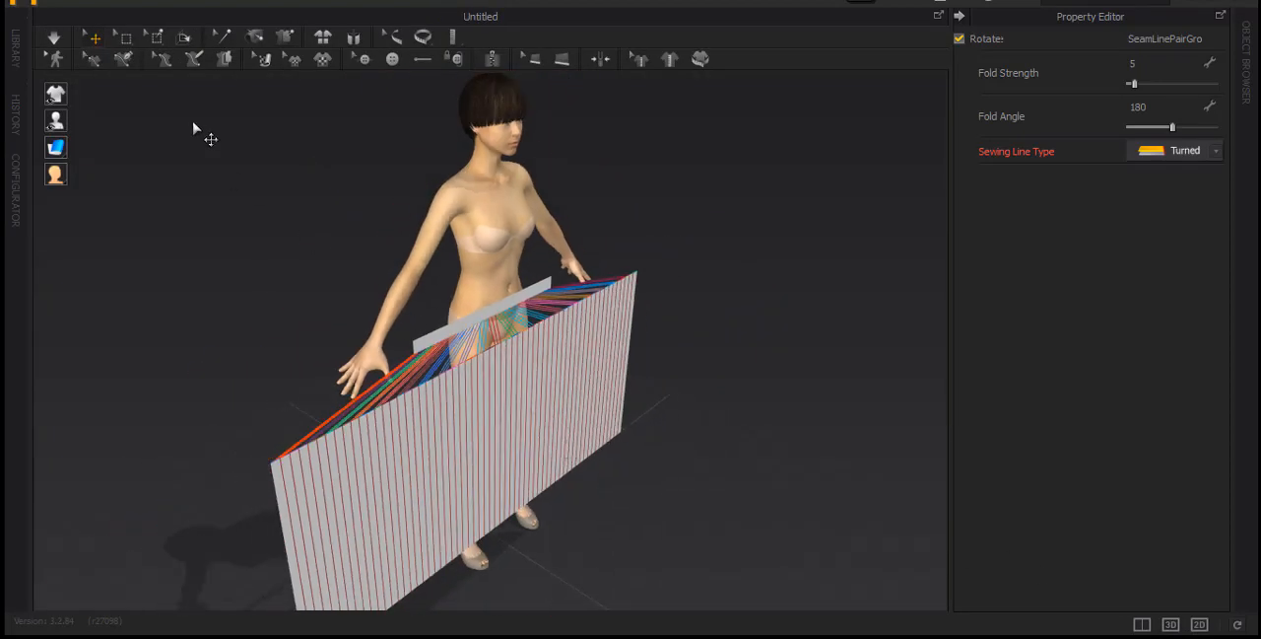
click(510, 448)
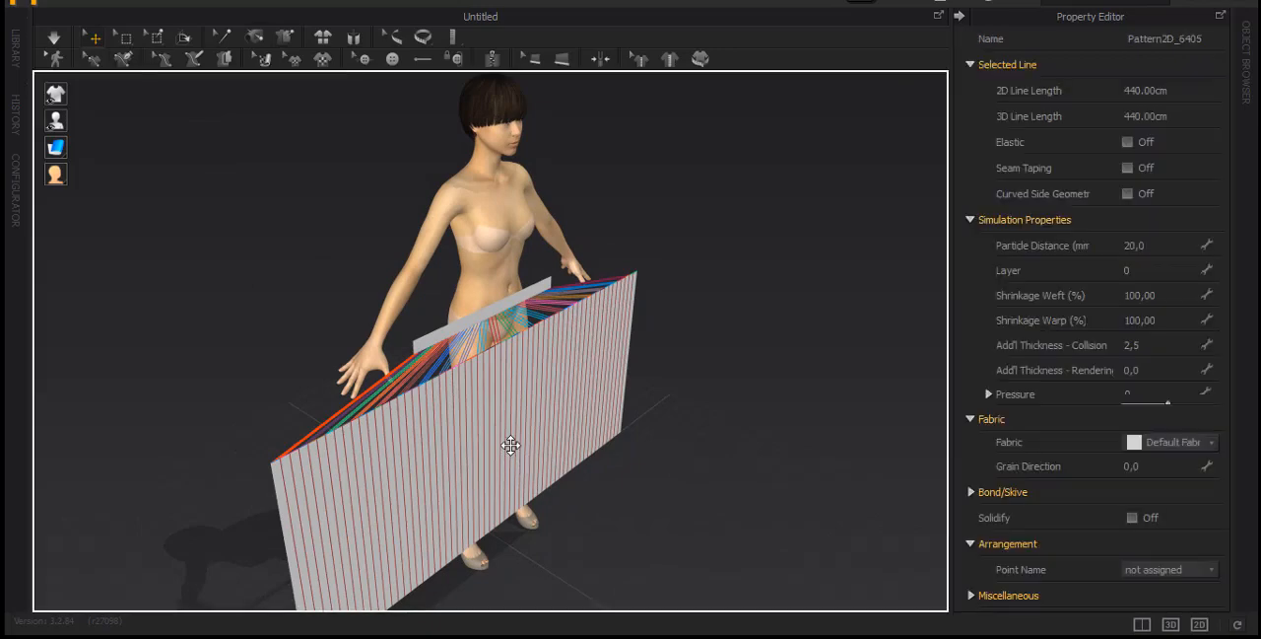
drag(514, 430, 699, 459)
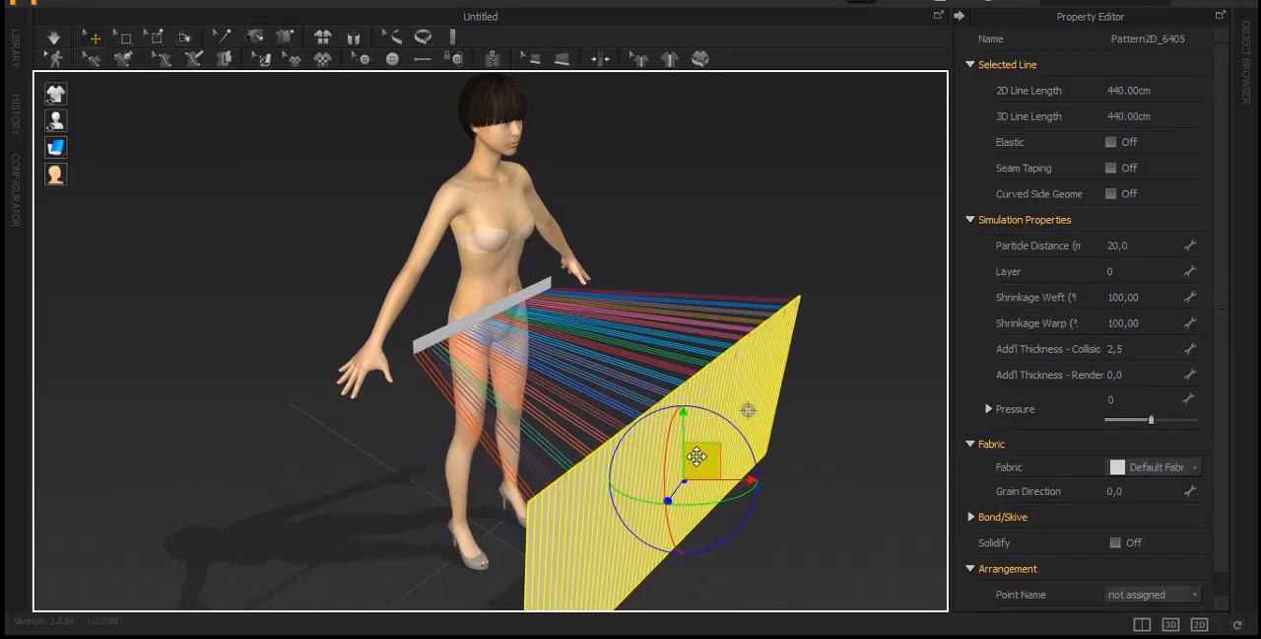
Move the waistband away from the avatar's body to just above the pleated panel
click(500, 318)
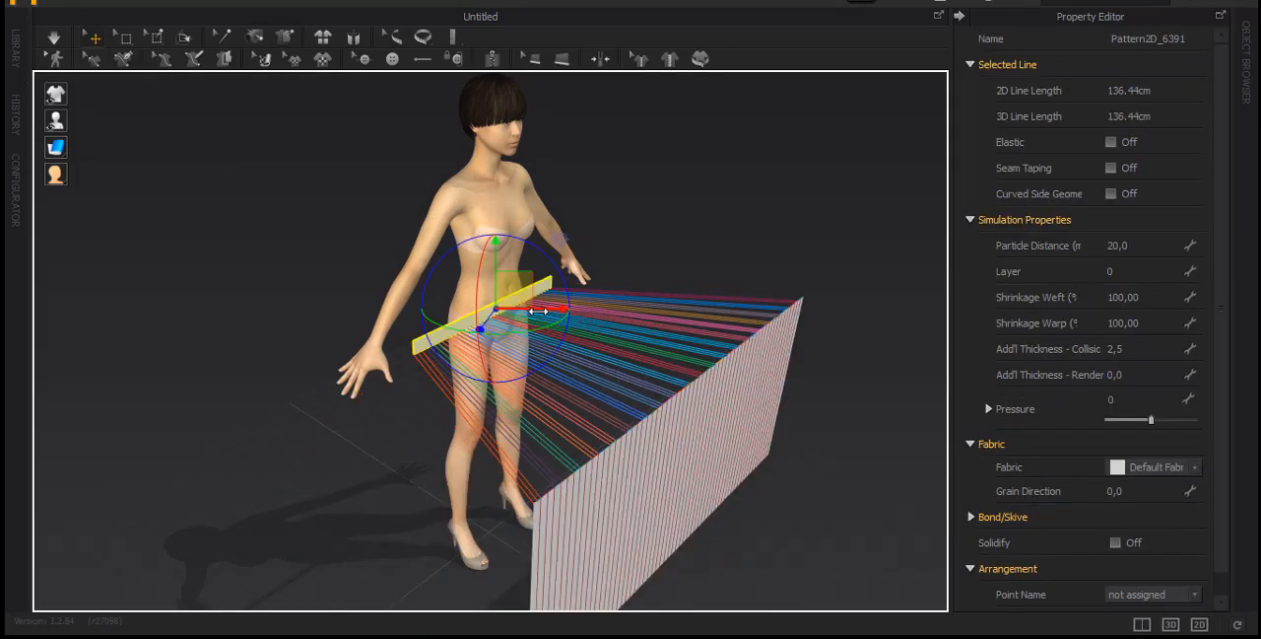
drag(557, 318, 727, 421)
right_drag(726, 420, 766, 473)
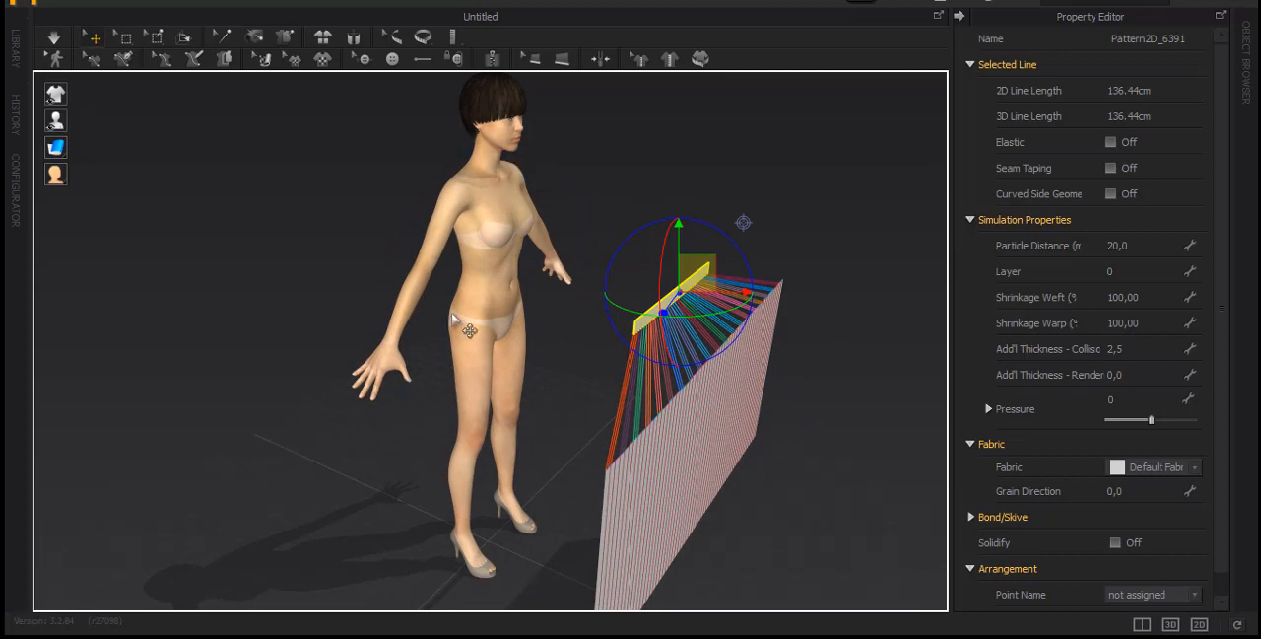
Show the avatar's arrangement points and wrap the waistband around the waist from the front centre point
mouse_move(59, 122)
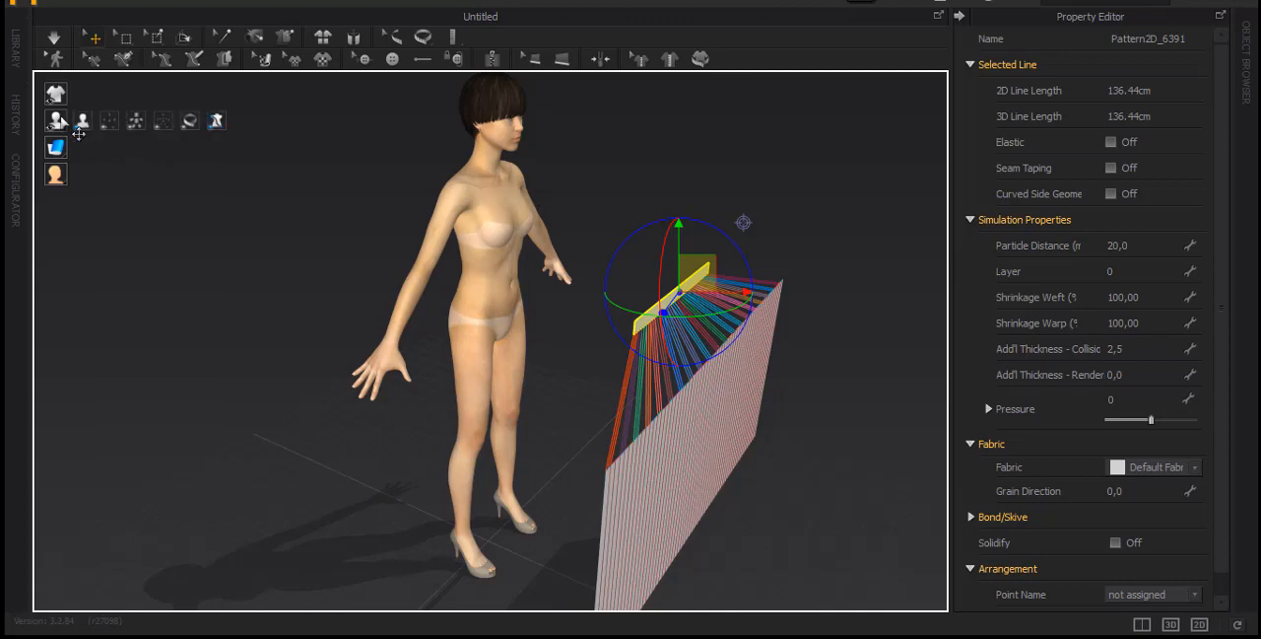
click(115, 125)
right_drag(567, 295, 419, 291)
click(554, 308)
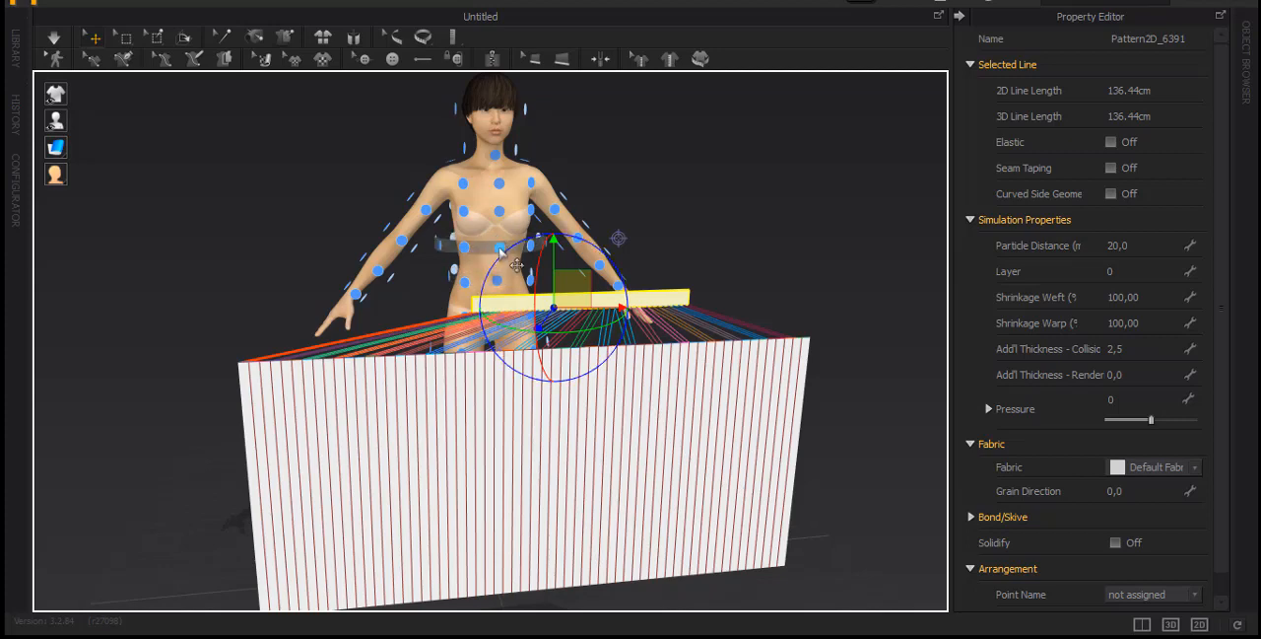
click(503, 253)
right_drag(507, 261, 591, 290)
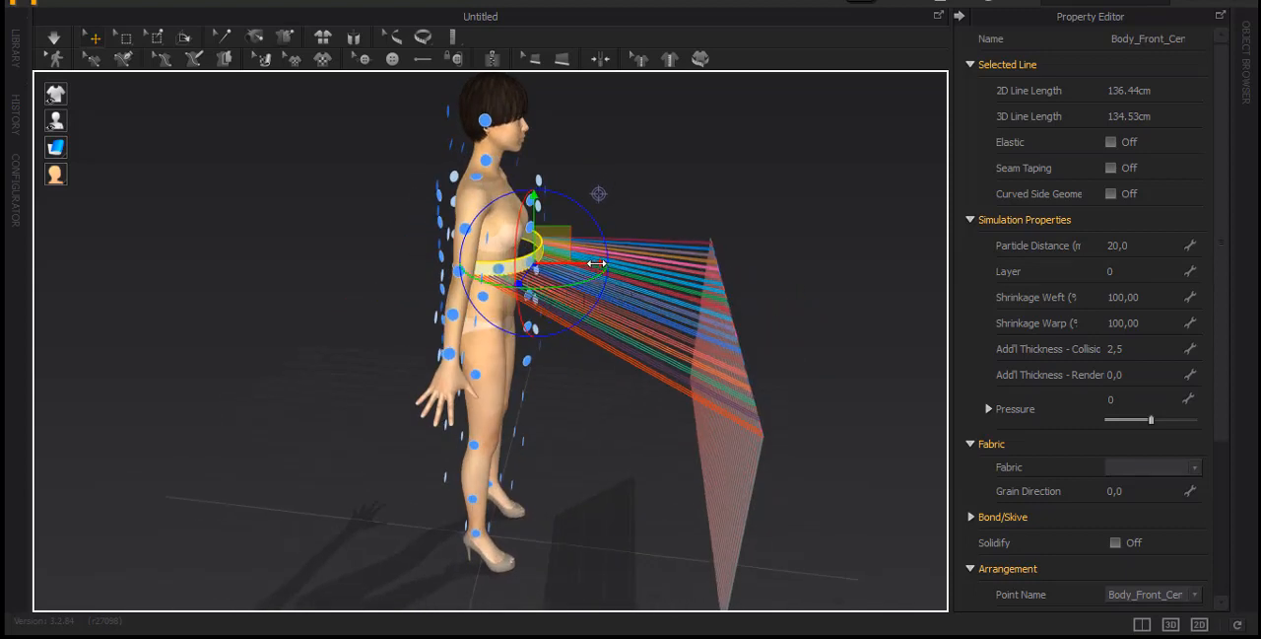
drag(589, 262, 574, 262)
Wrap the pleated panel around the avatar using arrangement point Body_Front_5_R and lower it to just below the waistband
mouse_move(630, 481)
right_down()
mouse_move(558, 428)
mouse_move(636, 471)
right_up()
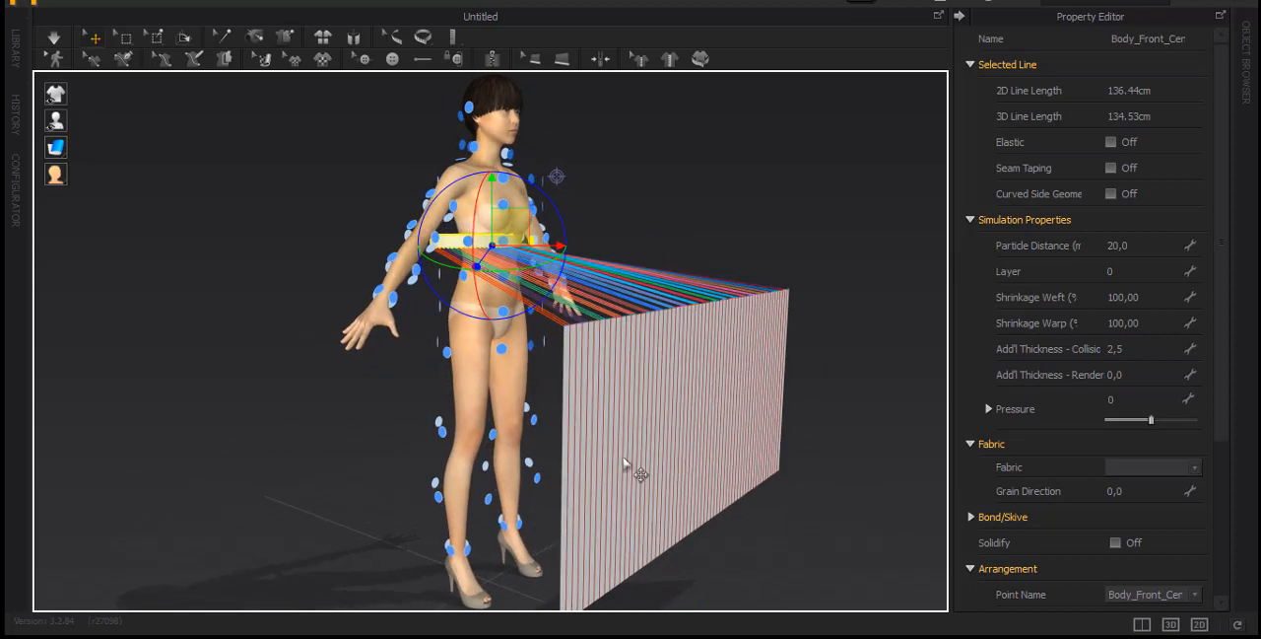
click(519, 296)
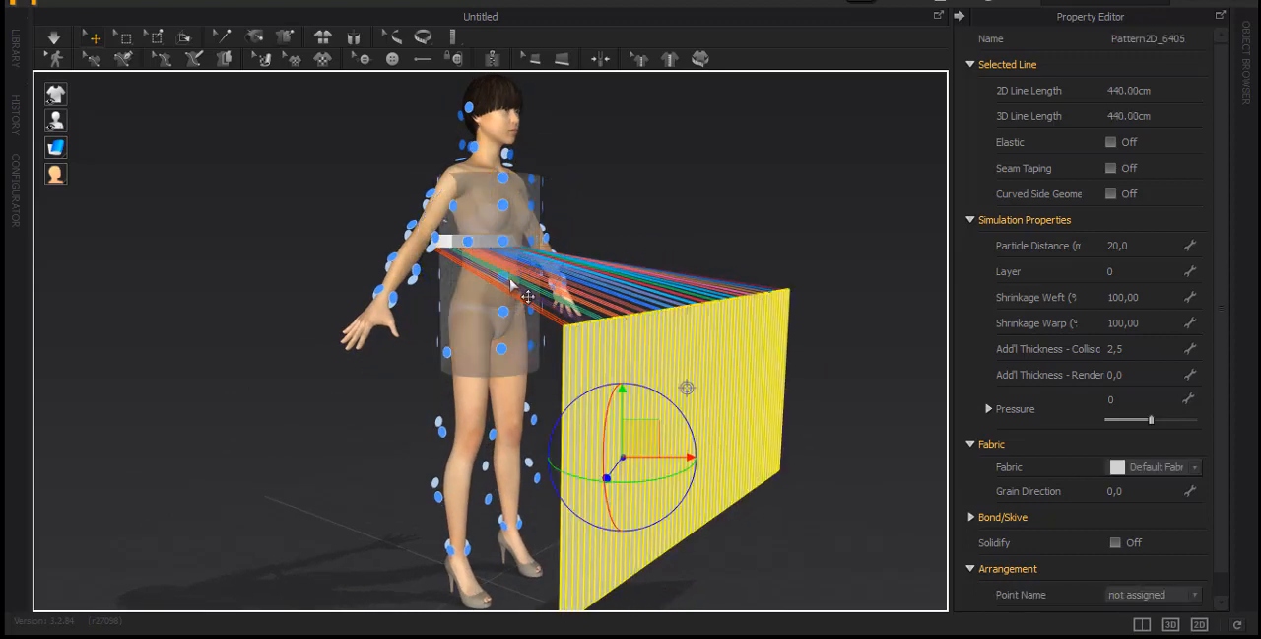
drag(509, 284, 507, 309)
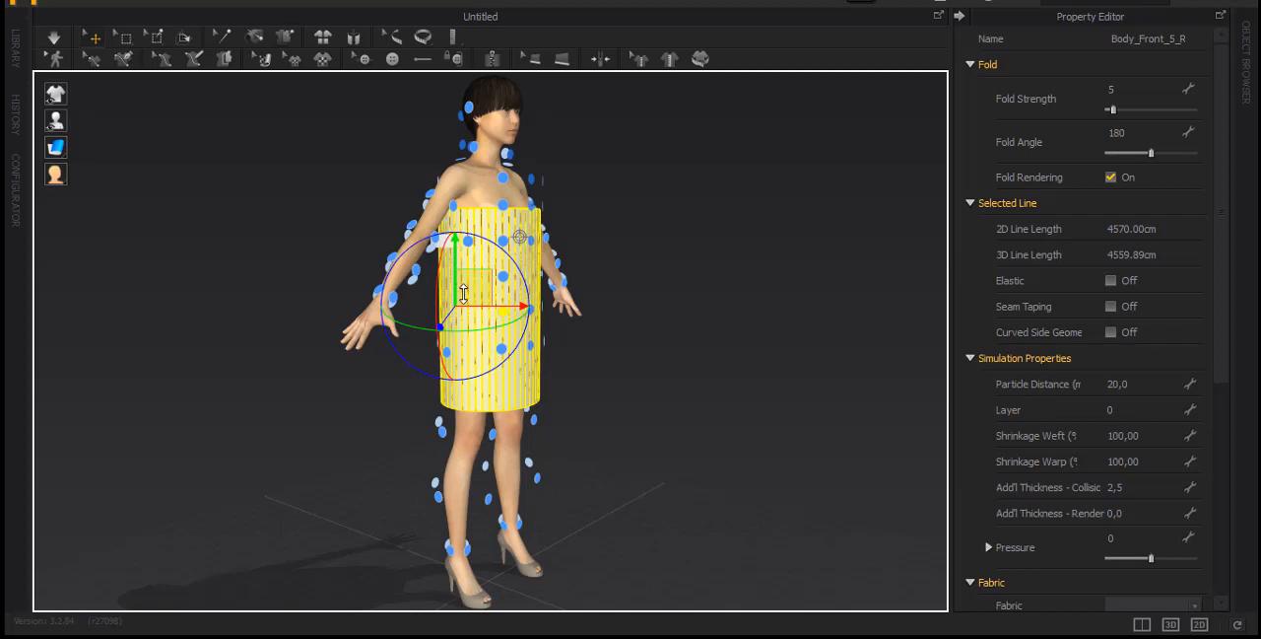
drag(464, 292, 466, 339)
right_drag(289, 460, 670, 459)
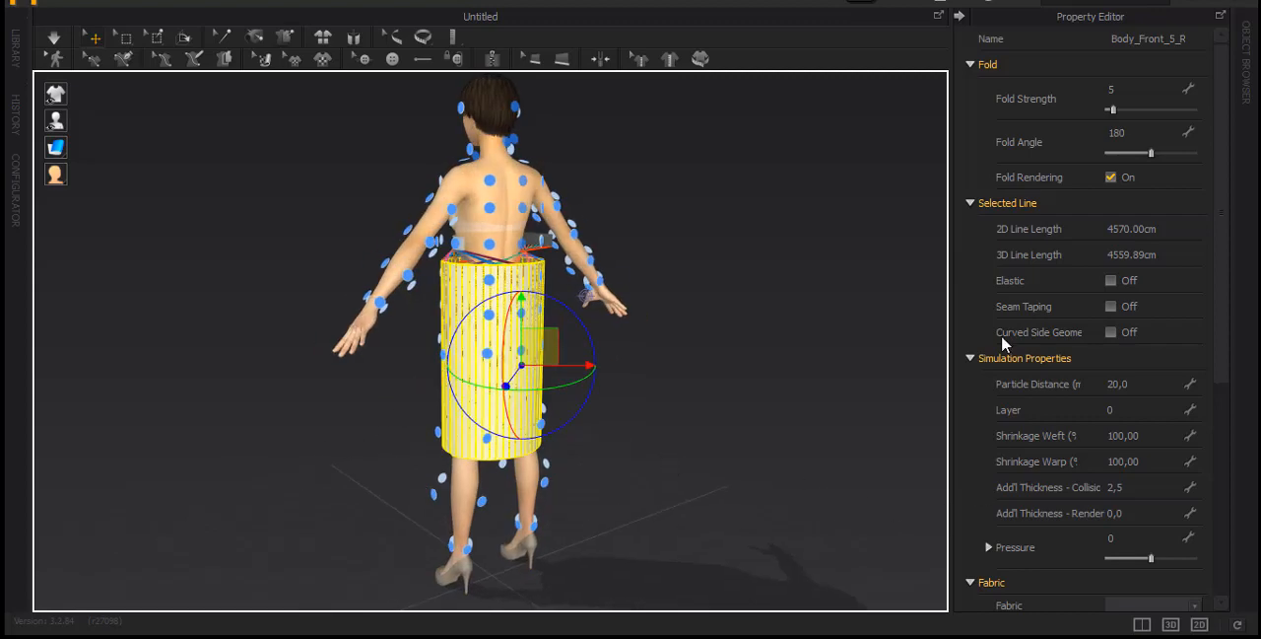
In the 2D pattern, sew the pleated panel's two side edges together and the waistband's two short ends together with Segment Sewing
click(92, 58)
click(1141, 624)
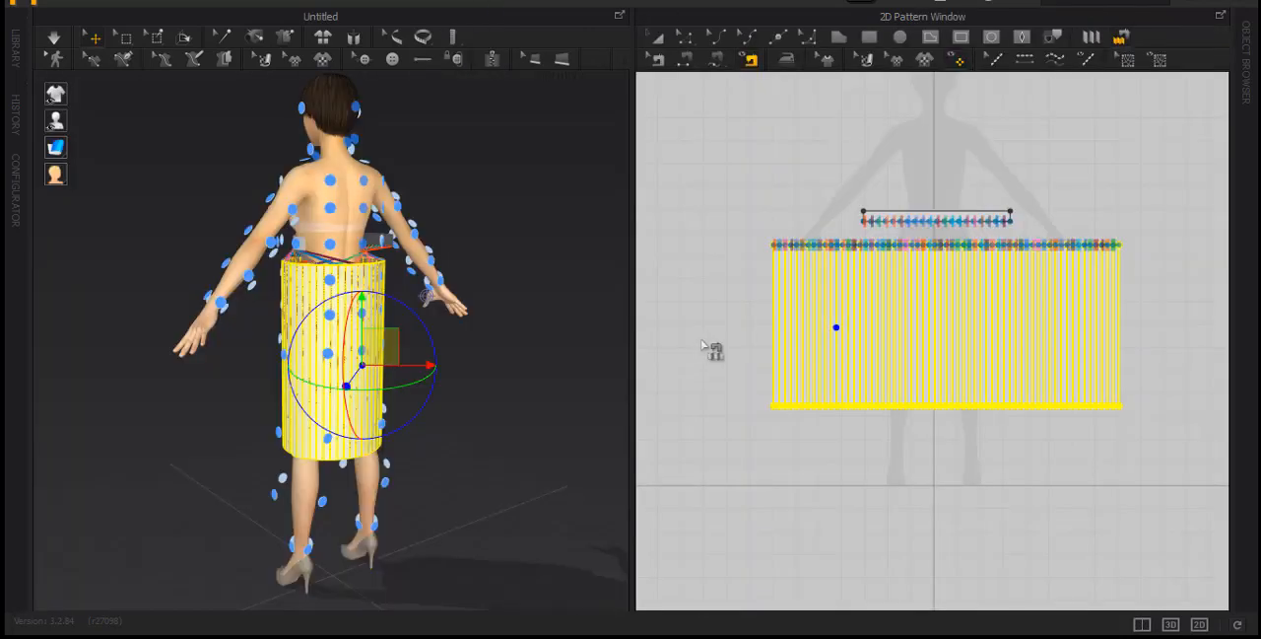
right_click(740, 338)
click(726, 325)
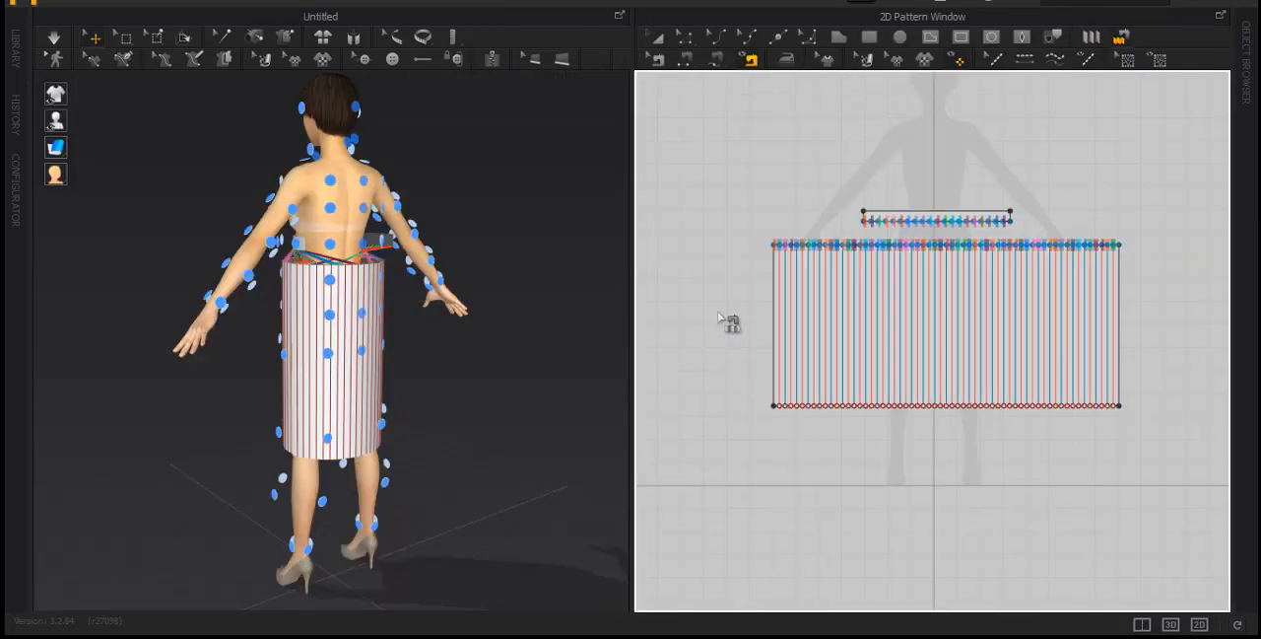
click(686, 61)
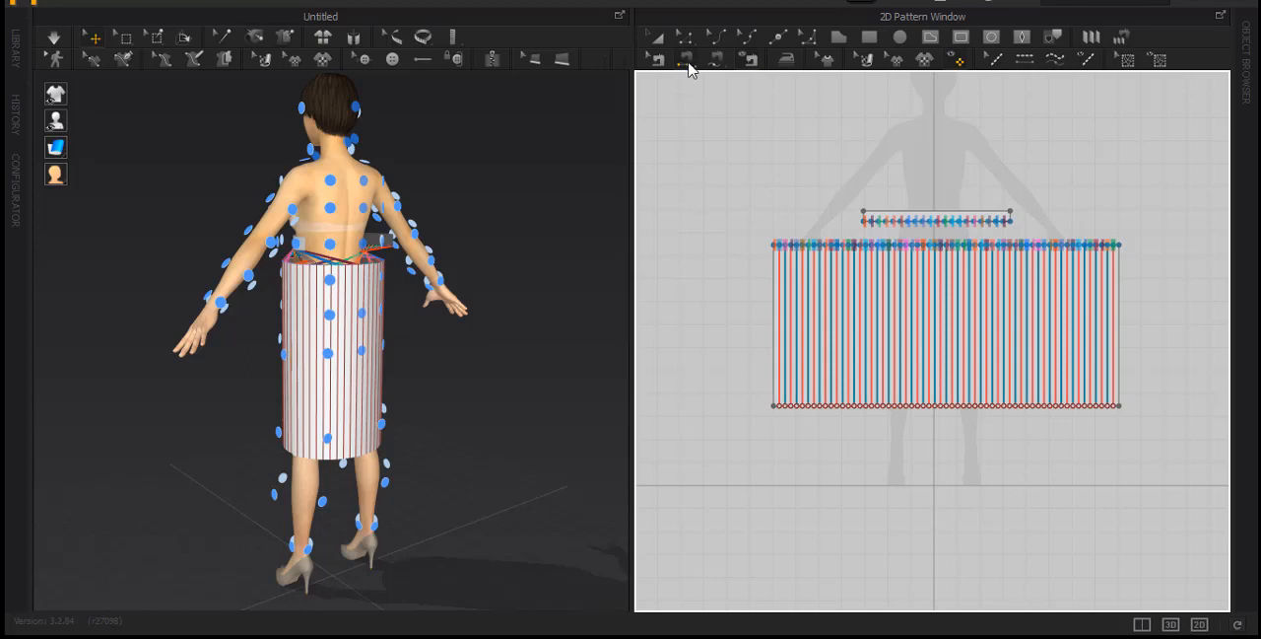
click(776, 335)
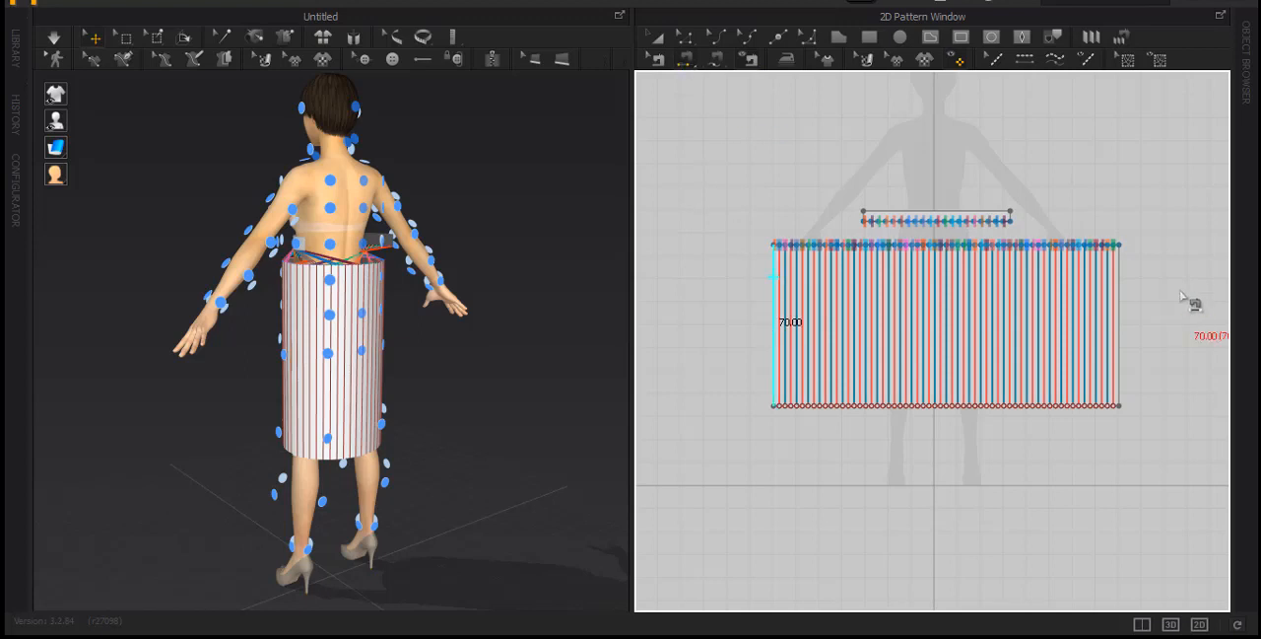
click(1120, 301)
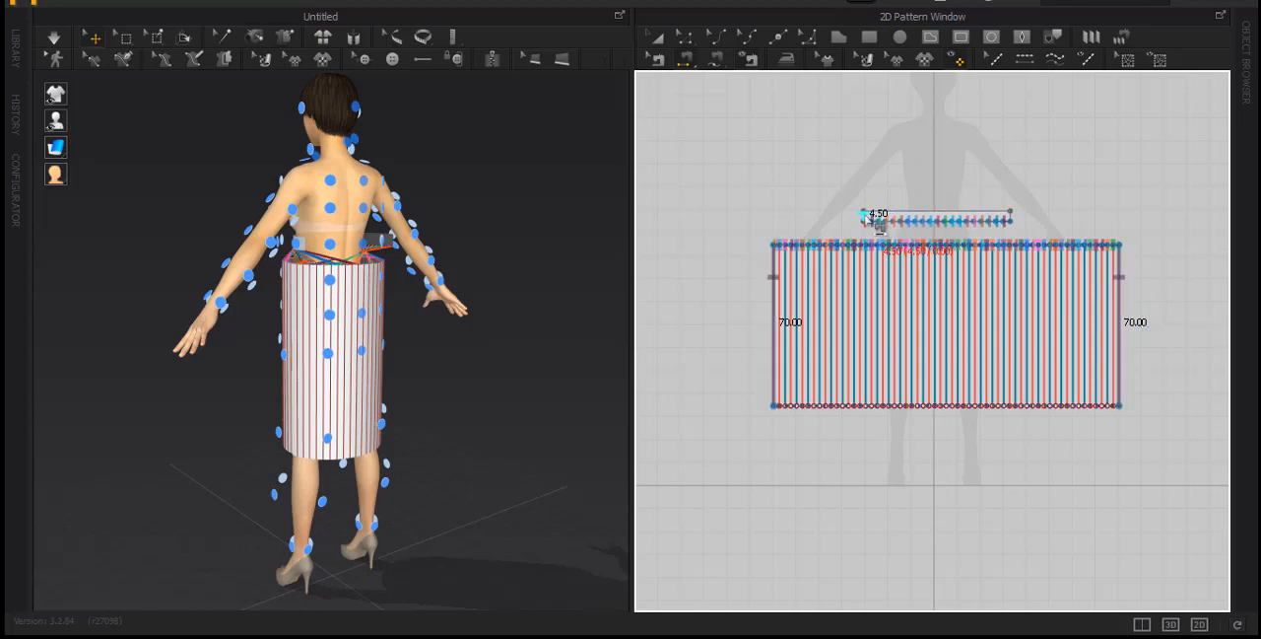
click(868, 219)
click(1016, 220)
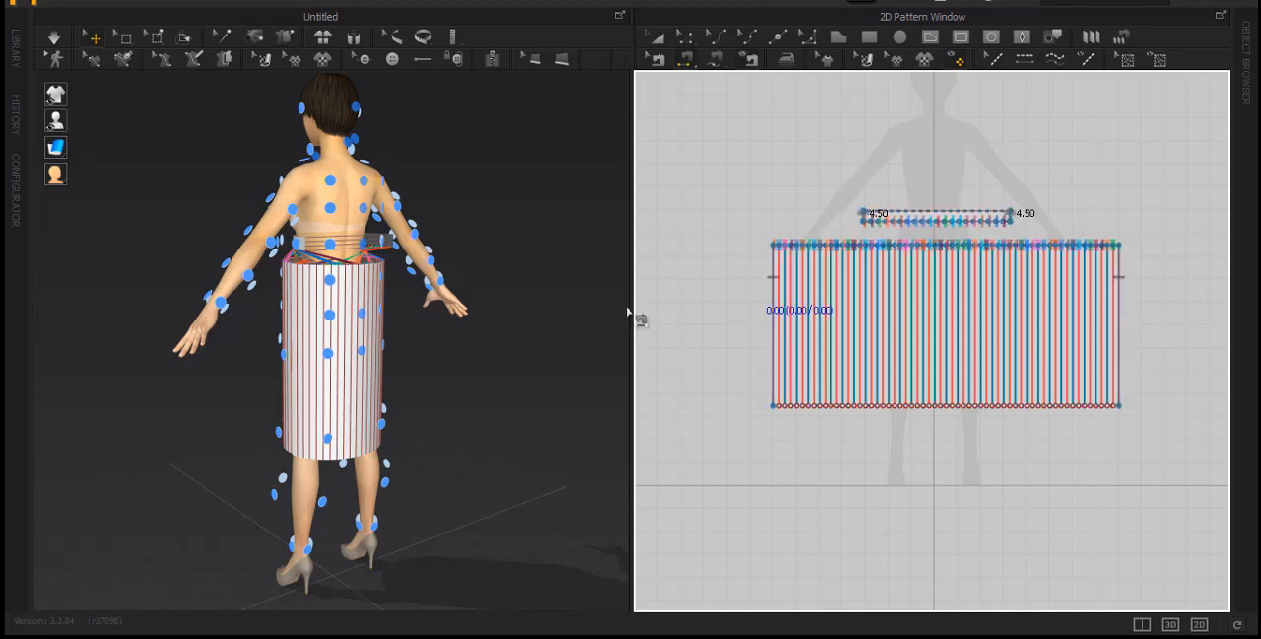
Hide the arrangement points, switch to the 3D-only view and start simulating the skirt on the avatar
mouse_move(61, 121)
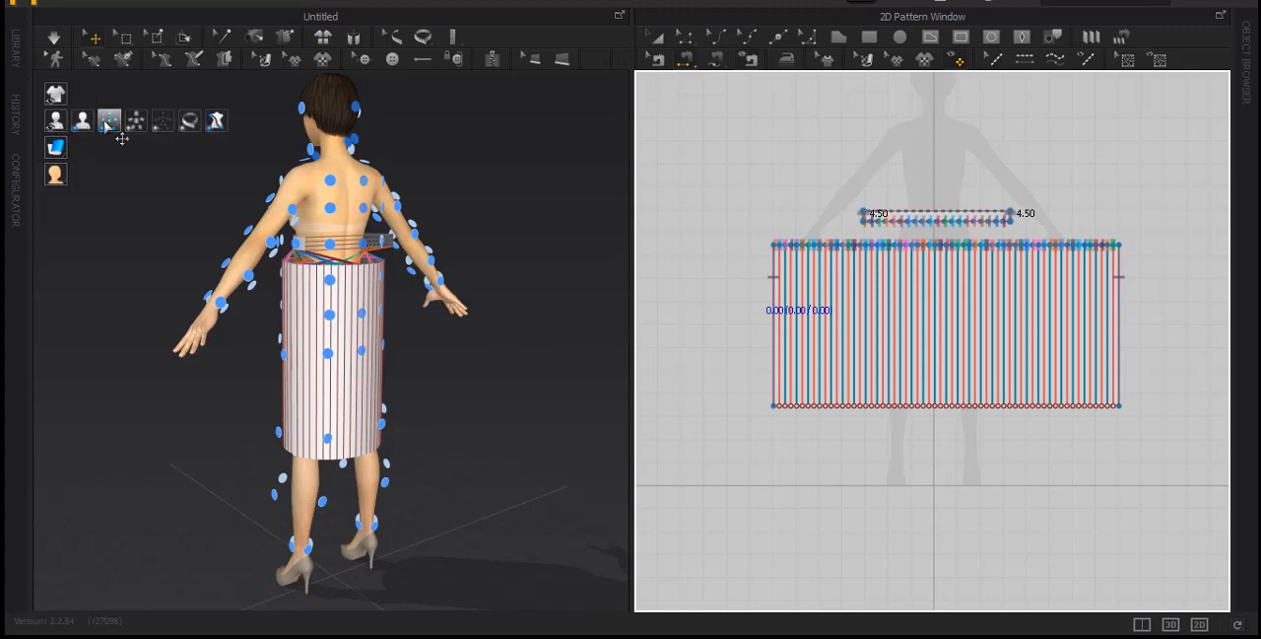
click(110, 122)
right_drag(442, 302, 357, 197)
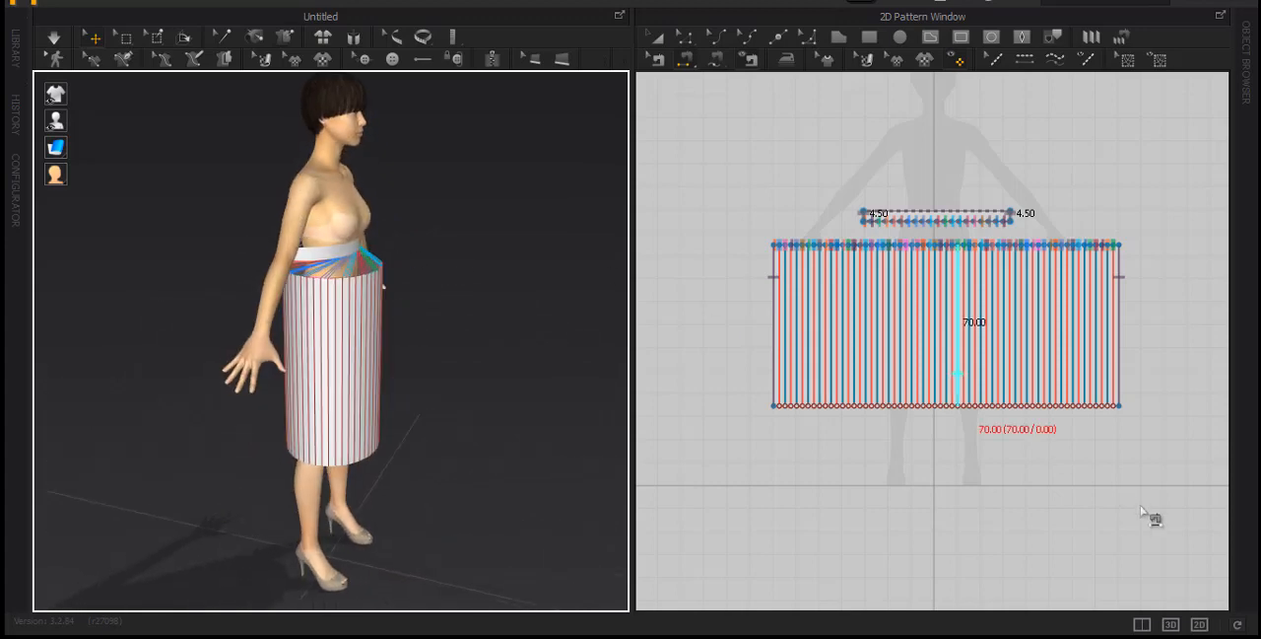
click(1171, 624)
right_drag(736, 357, 581, 431)
click(54, 38)
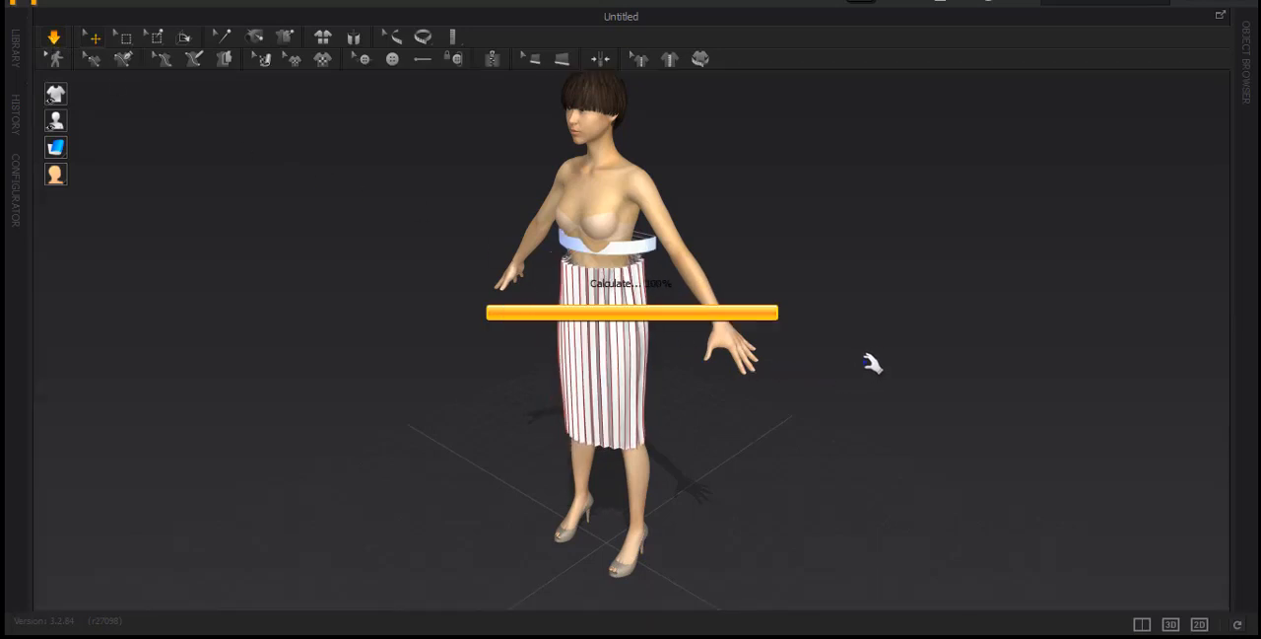
Examine the draped skirt's pleats and waistband seam from the back, front and side while it simulates
right_drag(860, 365, 512, 350)
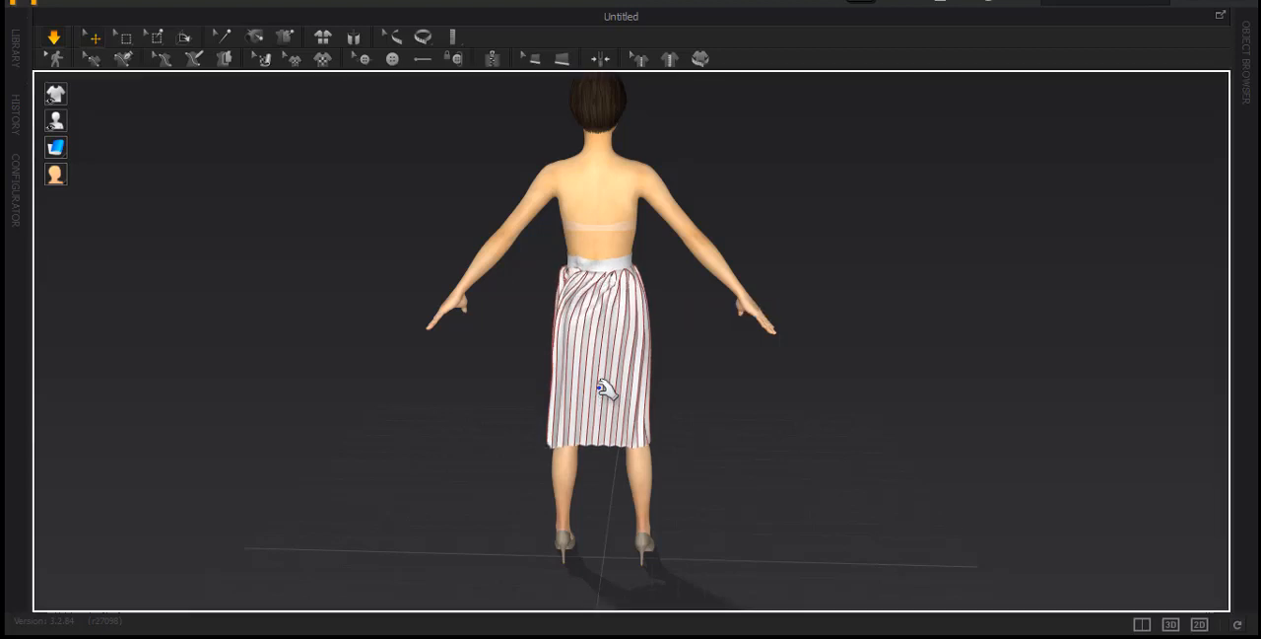
drag(693, 412, 712, 427)
right_drag(621, 364, 658, 347)
scroll(645, 347, up, 5)
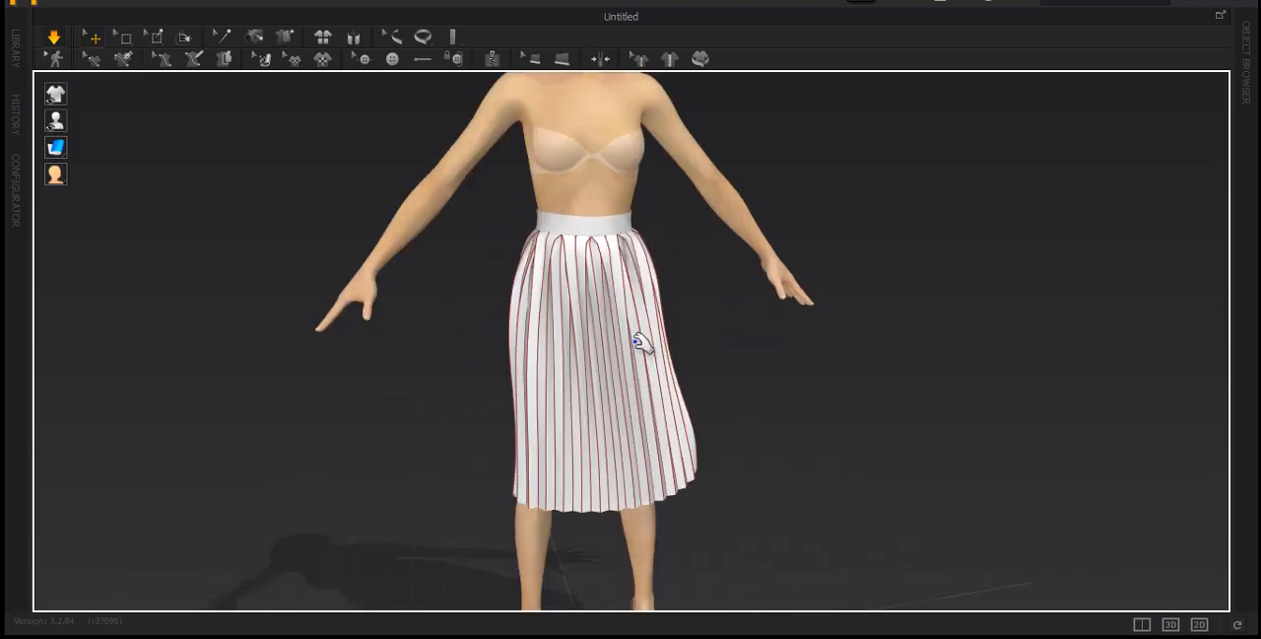
scroll(633, 352, up, 4)
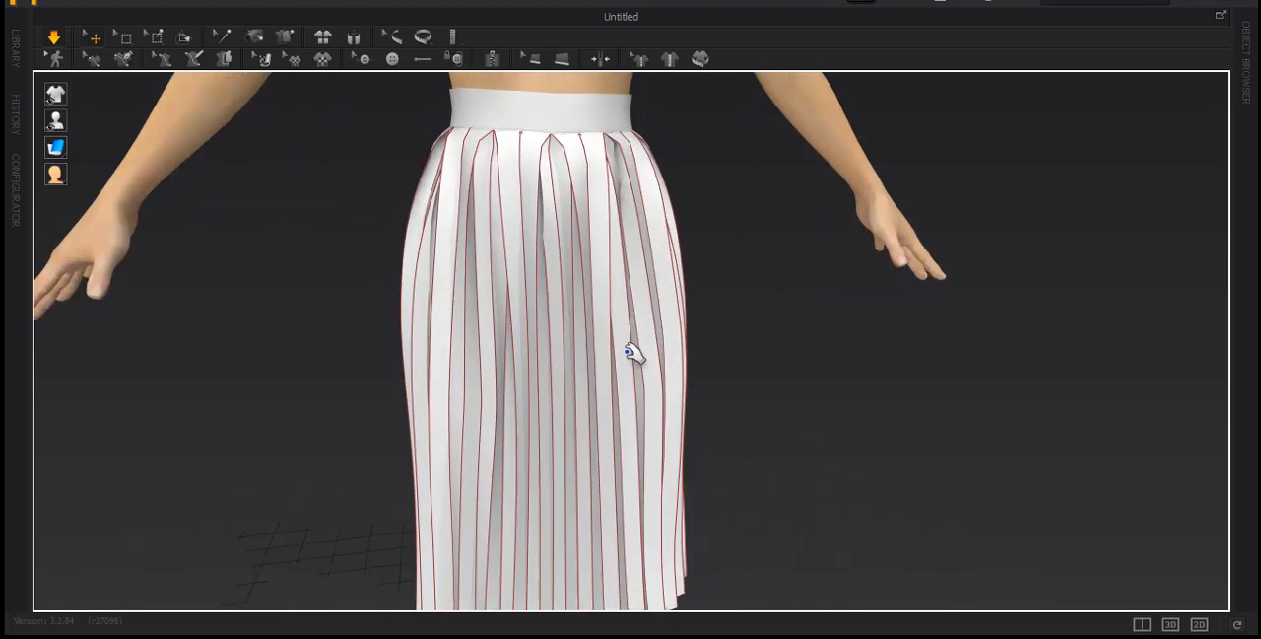
right_drag(577, 351, 415, 344)
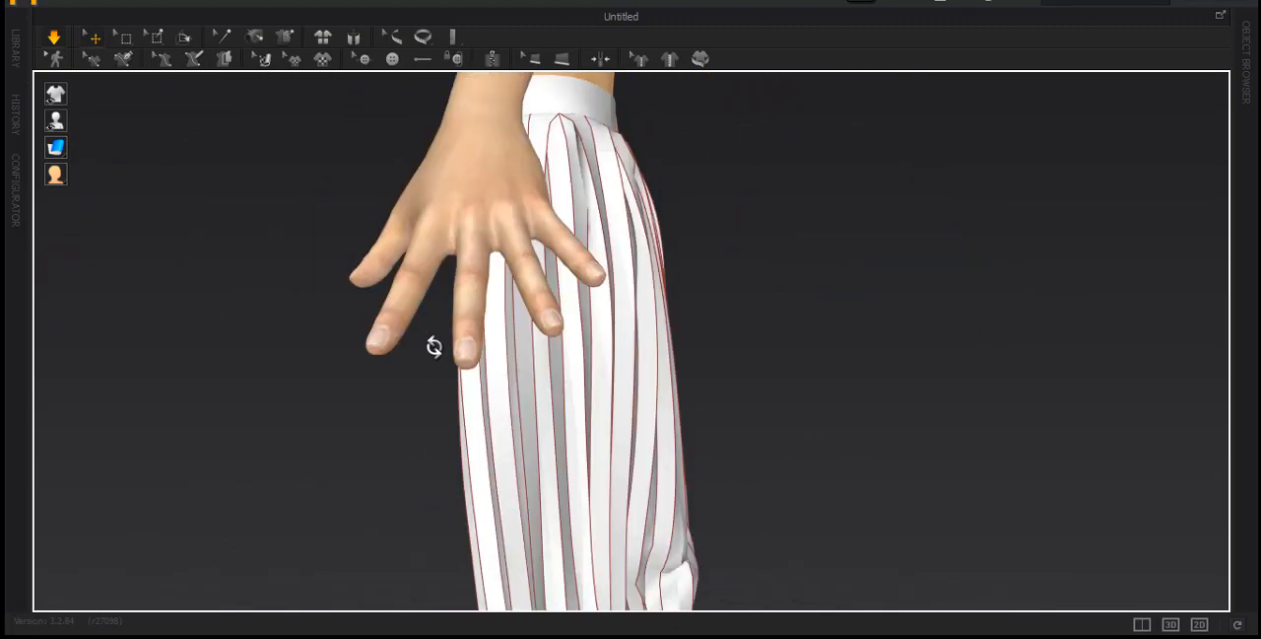
right_drag(612, 356, 546, 369)
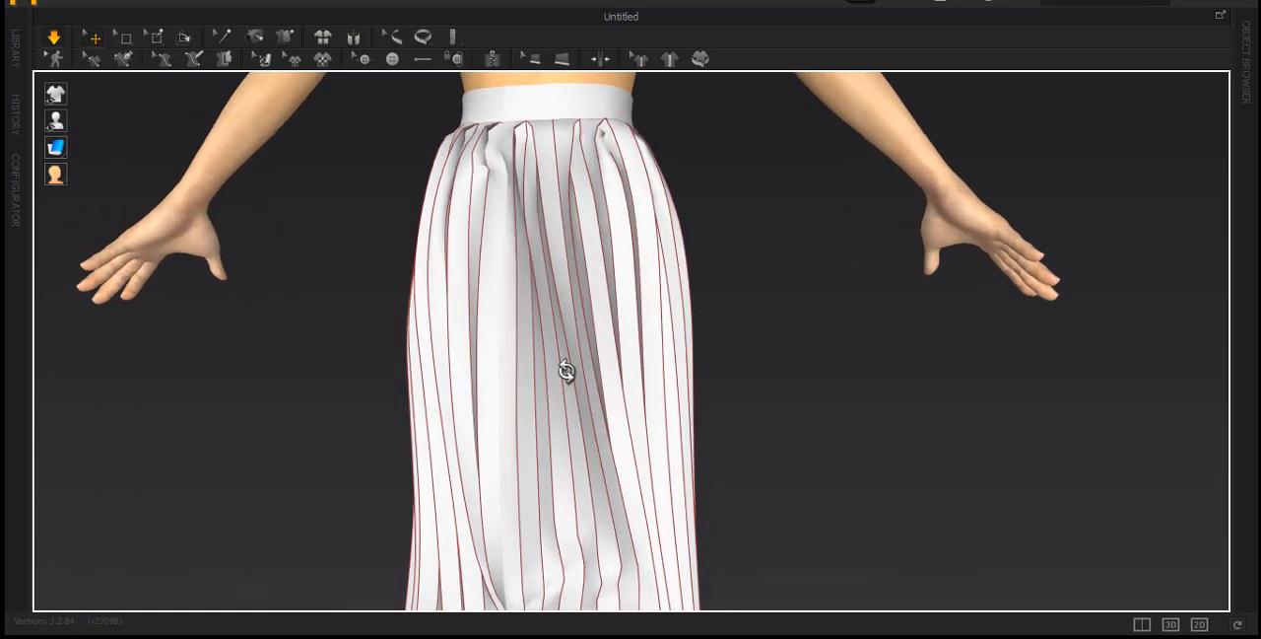
right_drag(735, 365, 226, 262)
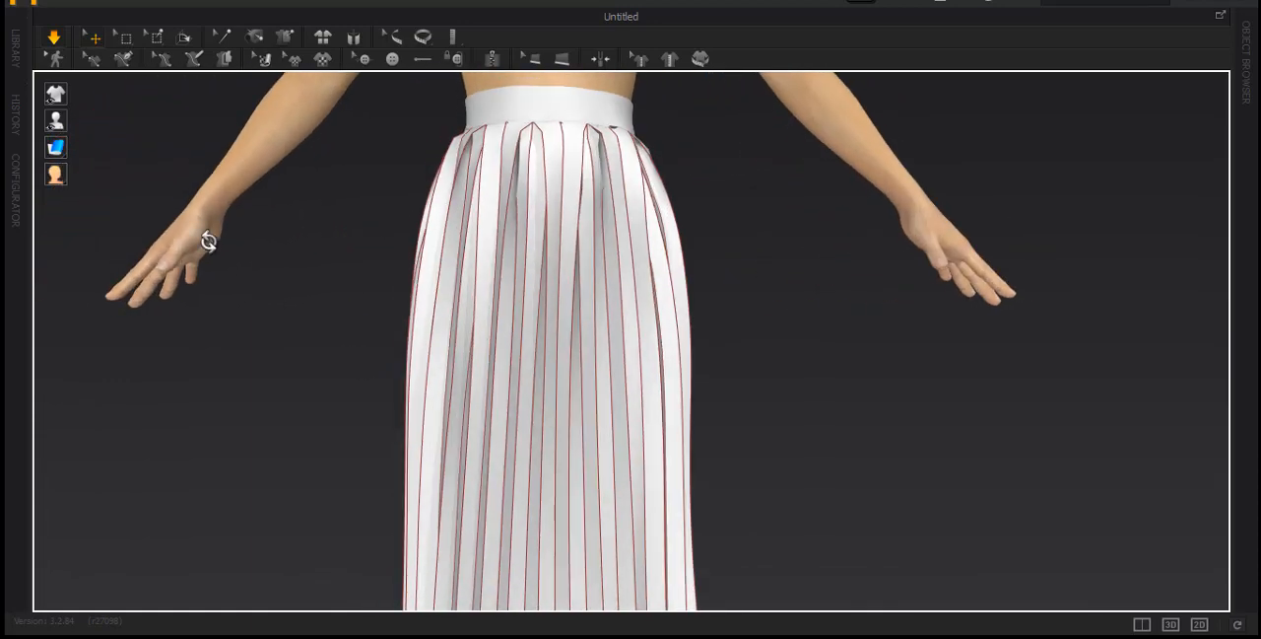
Hide the internal lines on the 3D garment
mouse_move(56, 94)
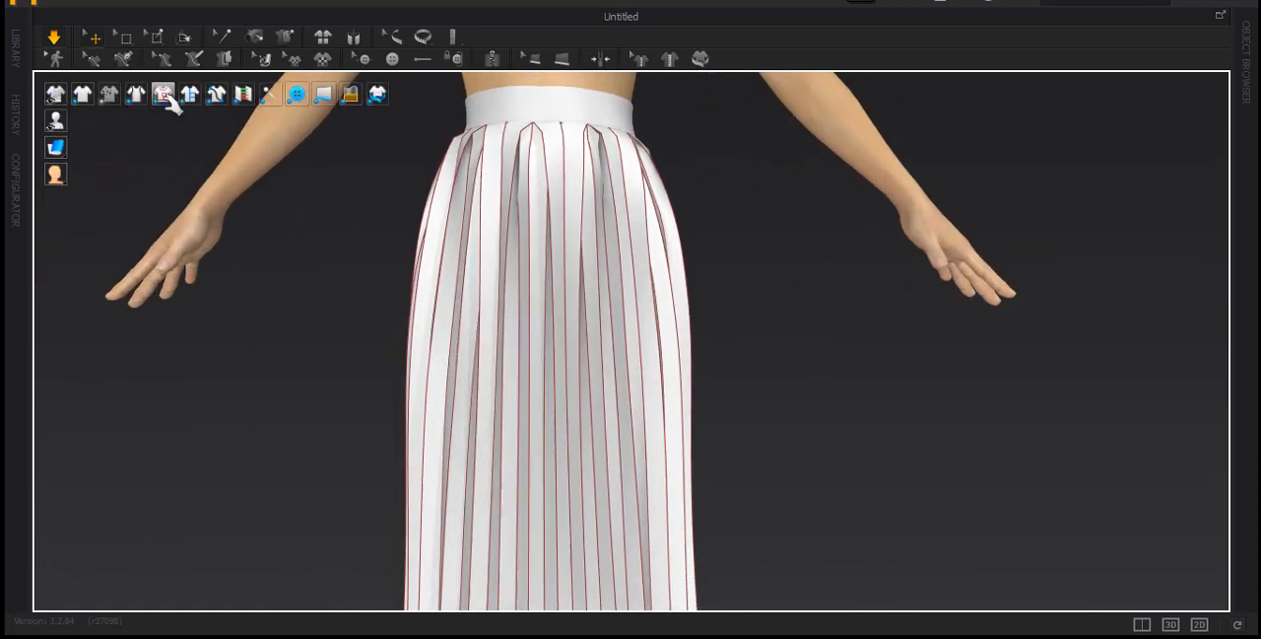
click(164, 94)
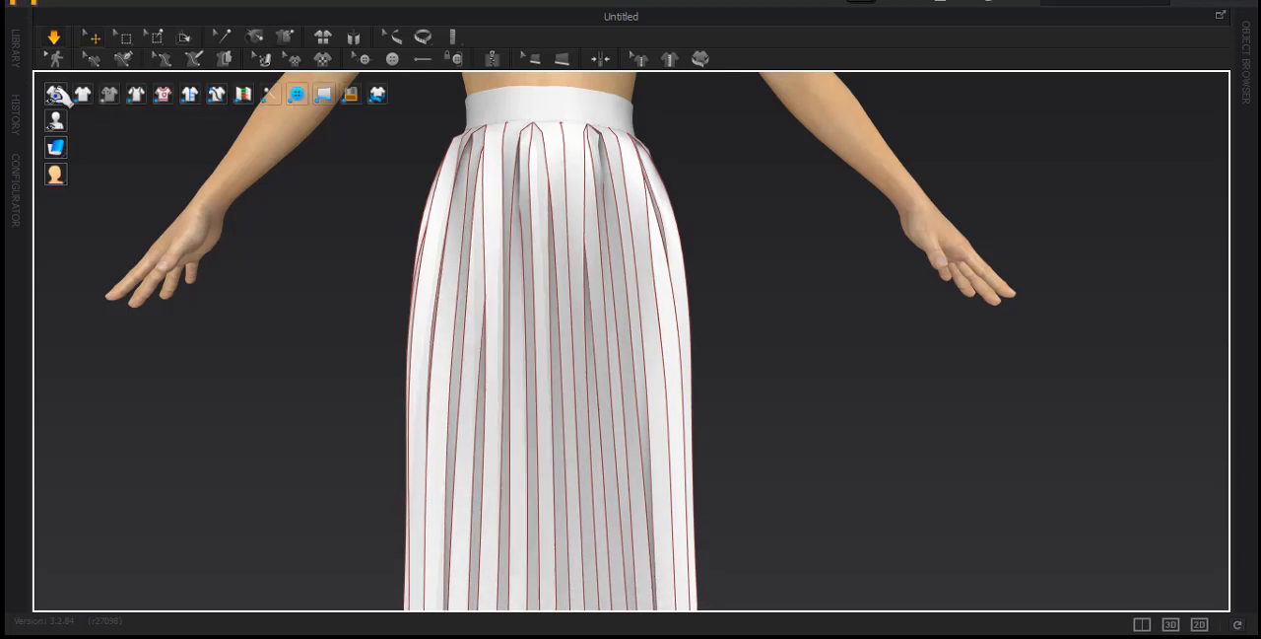
click(165, 94)
Examine the plain white skirt's pleats and hem from the back and front, up close and at full figure
right_drag(766, 361, 824, 388)
right_drag(393, 348, 545, 395)
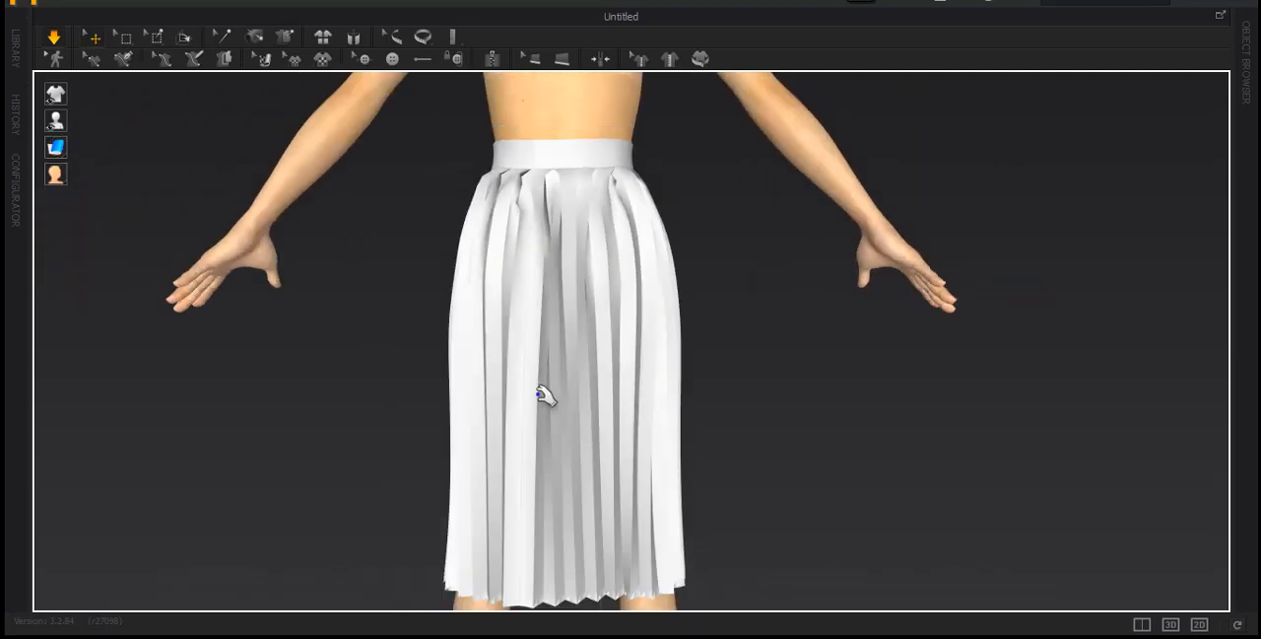
scroll(545, 399, down, 3)
right_drag(433, 410, 599, 542)
right_drag(616, 449, 459, 335)
right_drag(444, 411, 454, 481)
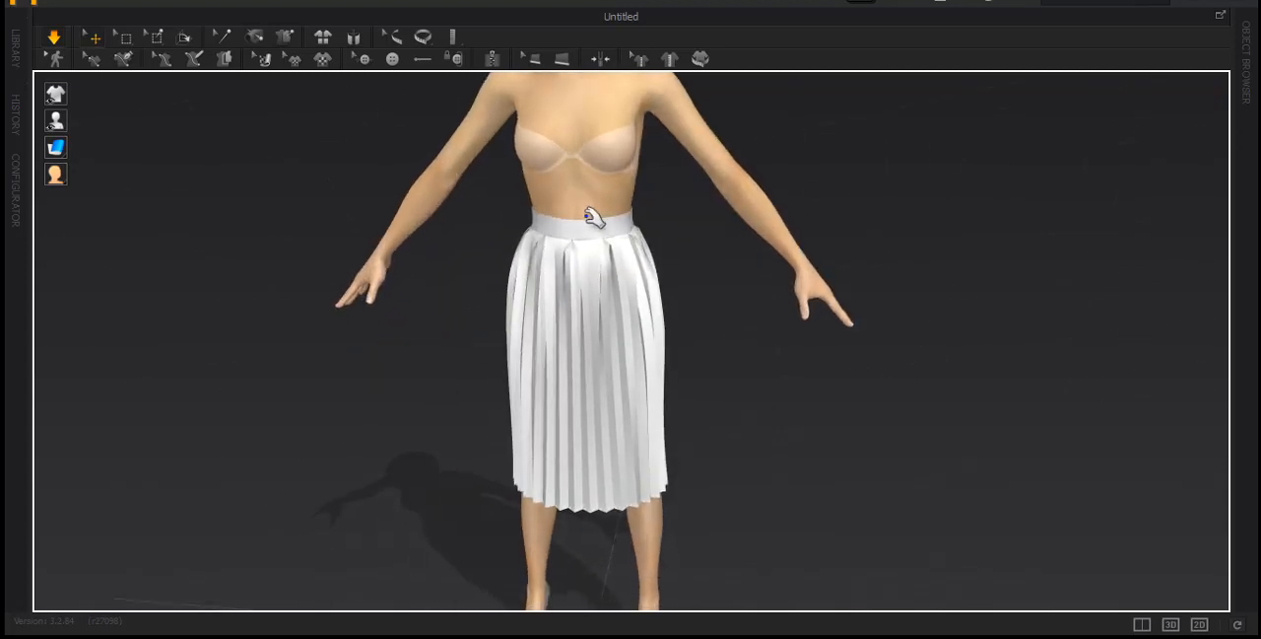
scroll(556, 254, down, 2)
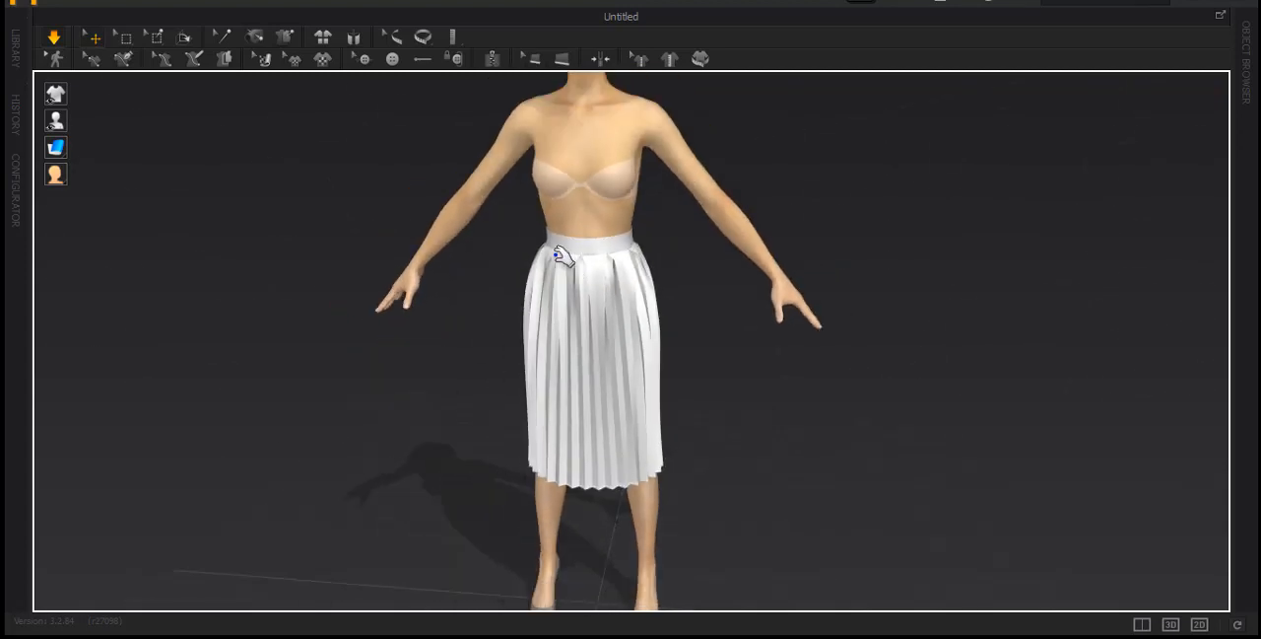
scroll(560, 255, down, 1)
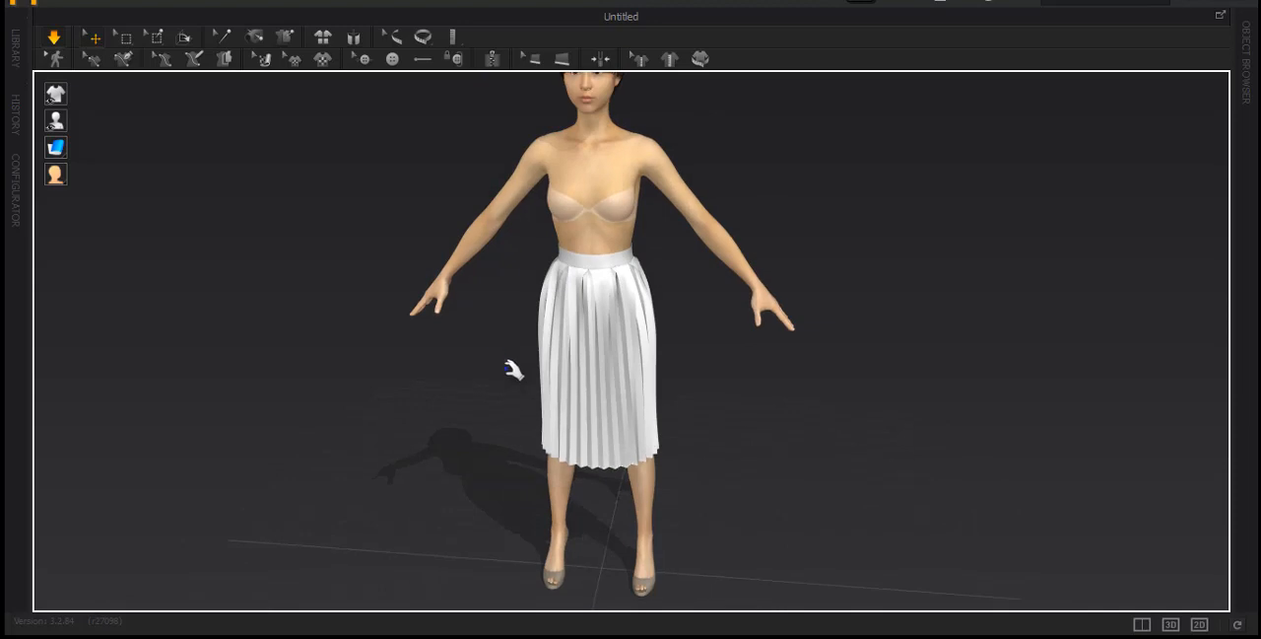
scroll(514, 369, down, 1)
right_drag(523, 369, 600, 350)
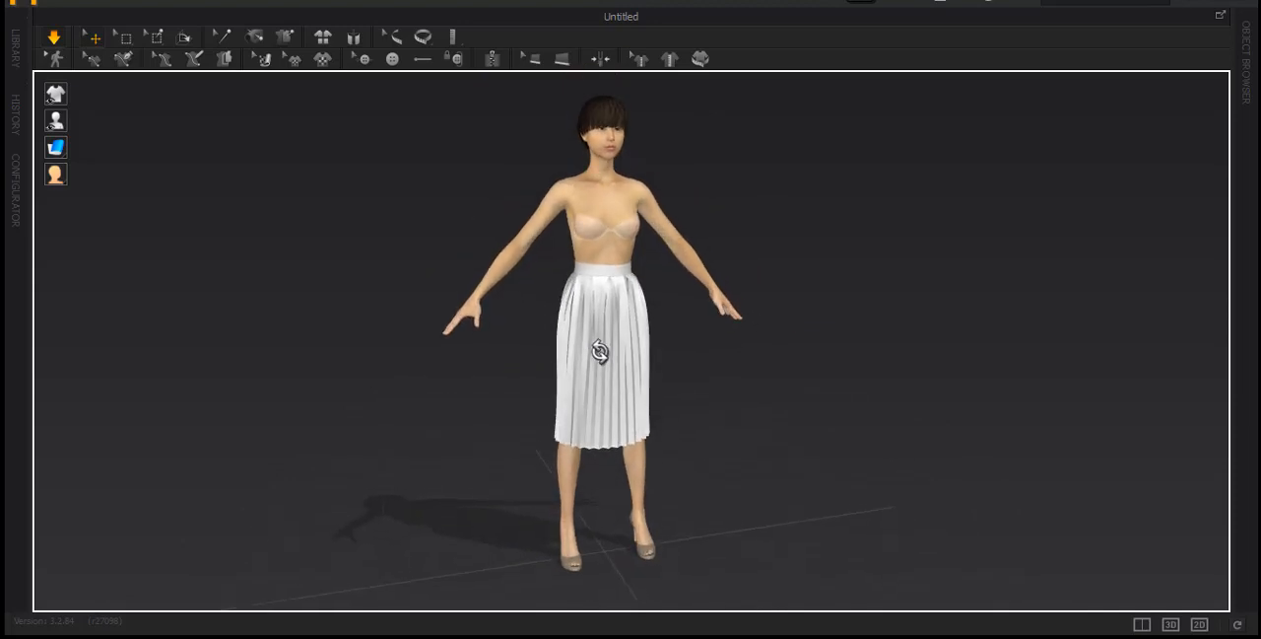
Return to the split 3D and 2D view and select both the waistband and the pleated panel
click(1142, 624)
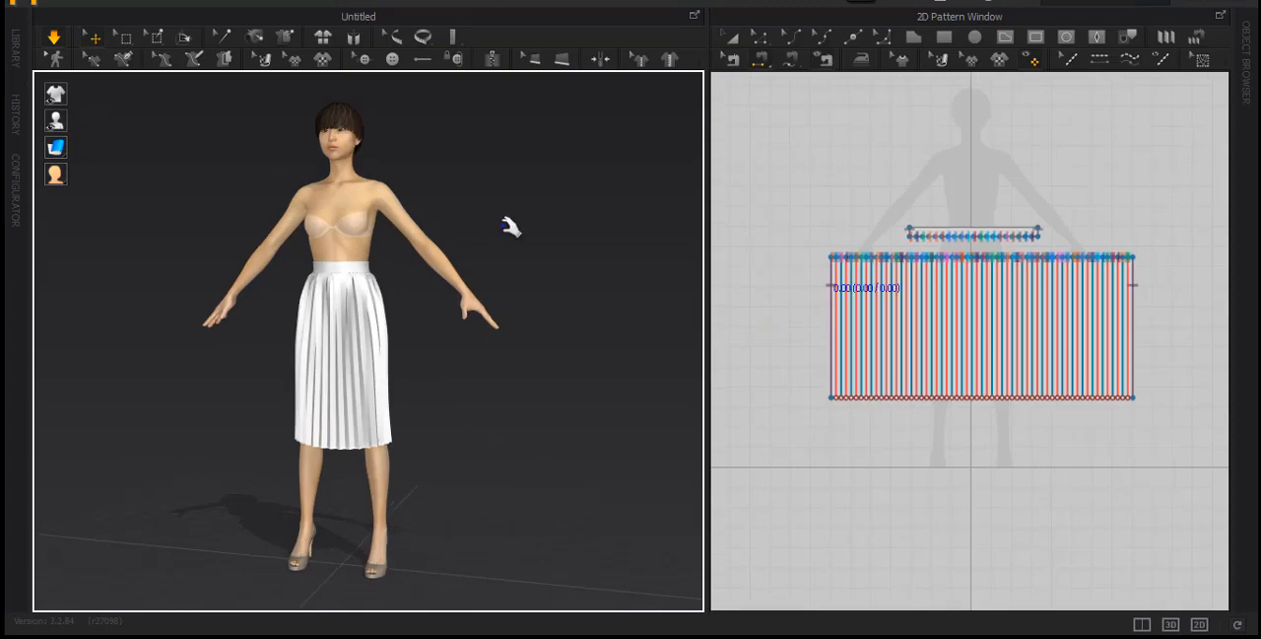
click(731, 37)
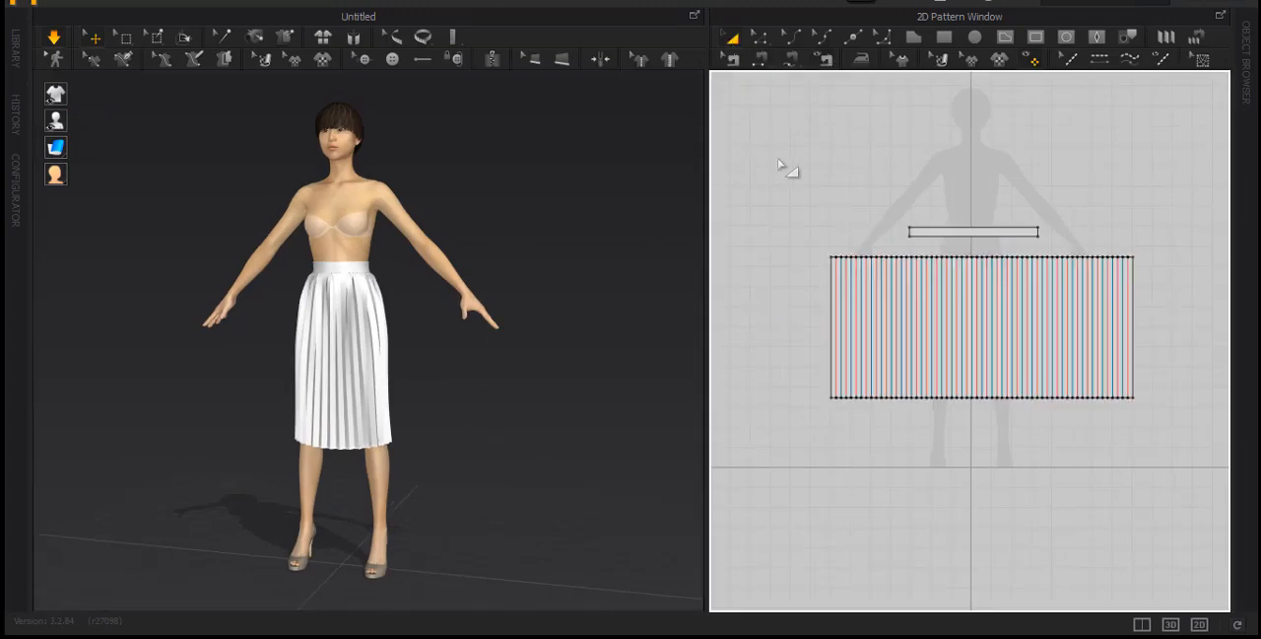
drag(1168, 429, 1178, 424)
Open the Object Browser and toggle the display of the Property Editor
click(1250, 89)
click(535, 5)
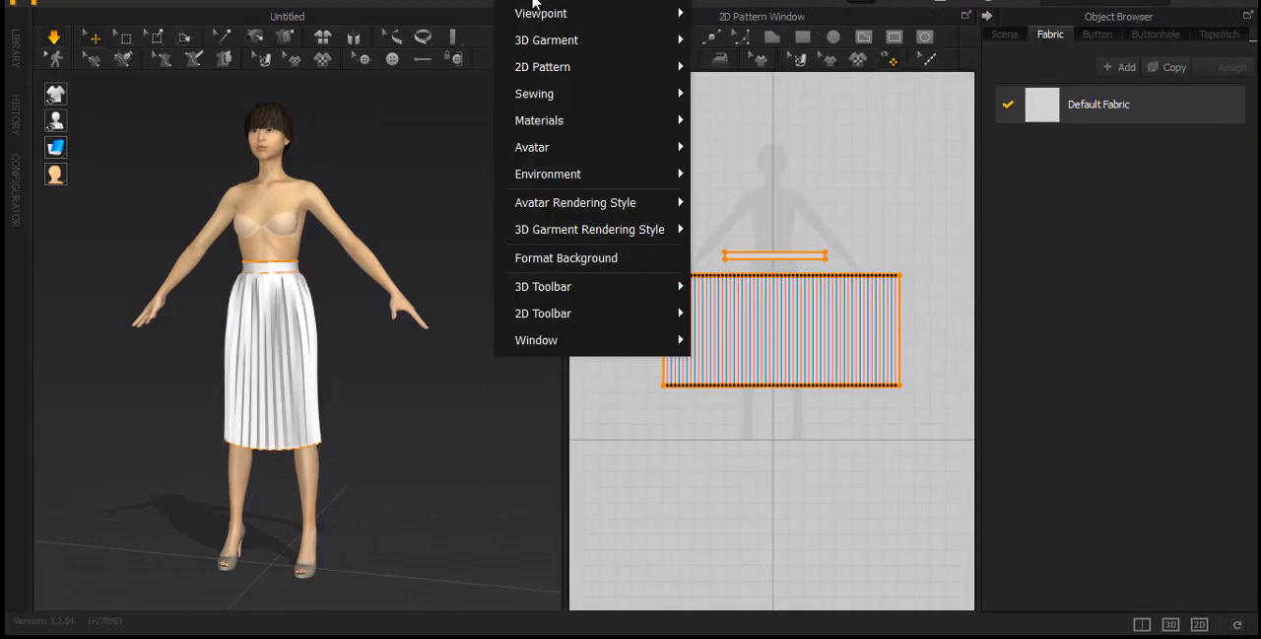
mouse_move(548, 338)
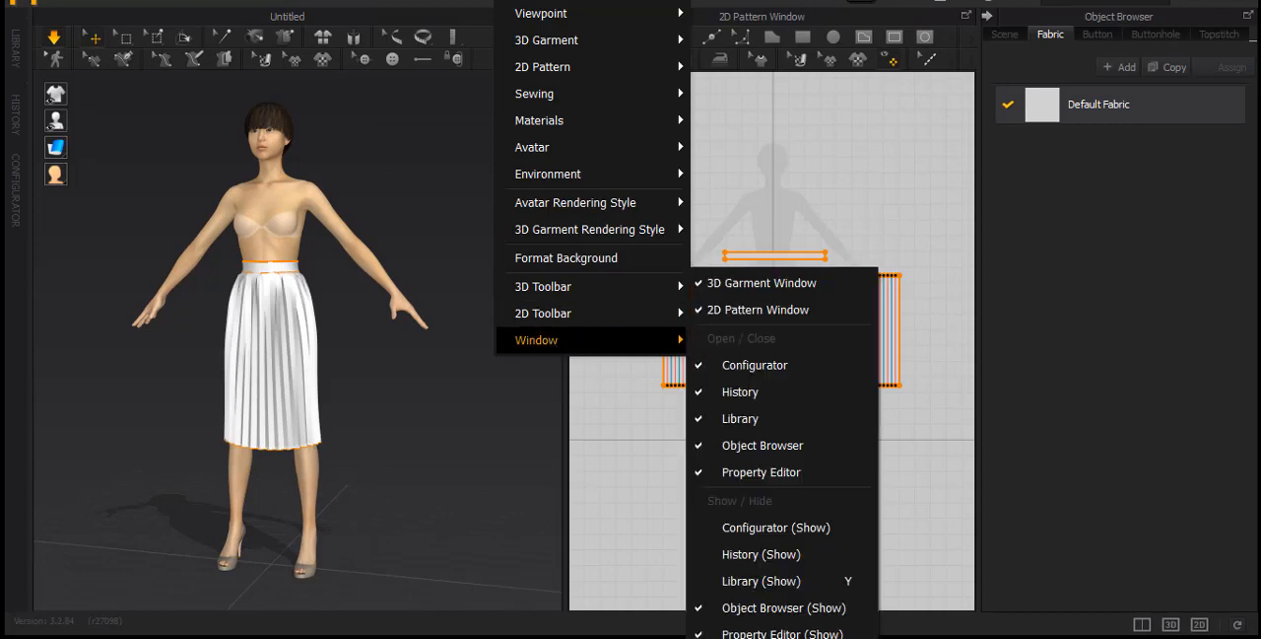
click(782, 633)
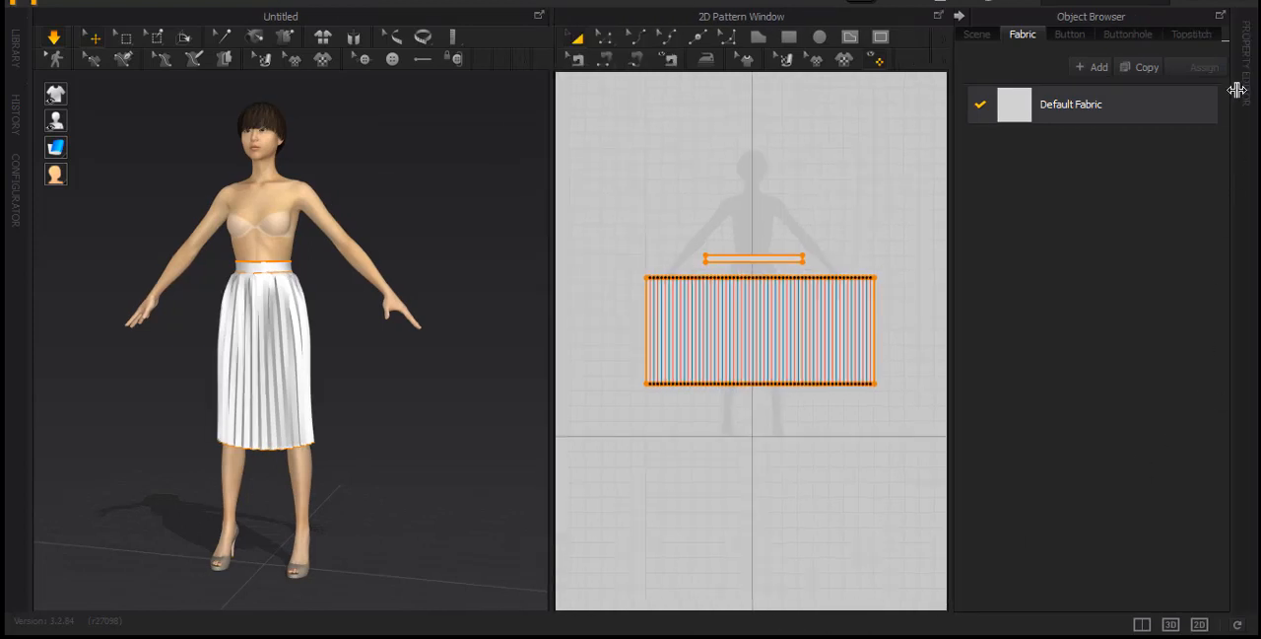
Open the Property Editor and set the Default Fabric's color to Orange 4
click(1246, 95)
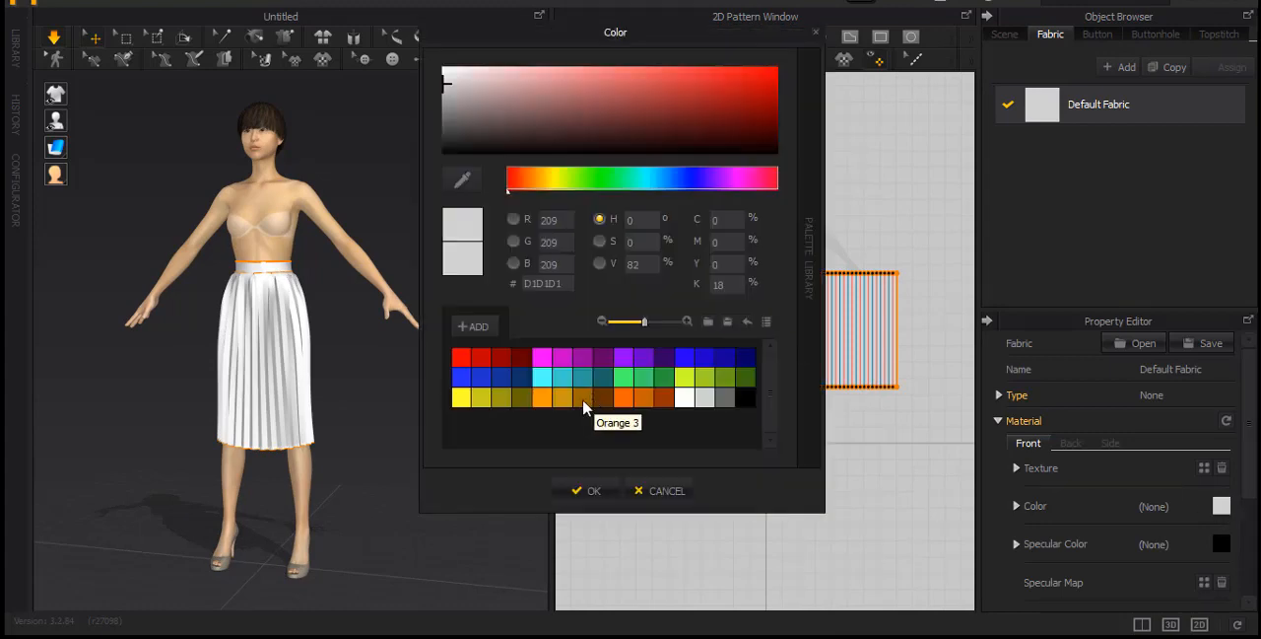
click(601, 397)
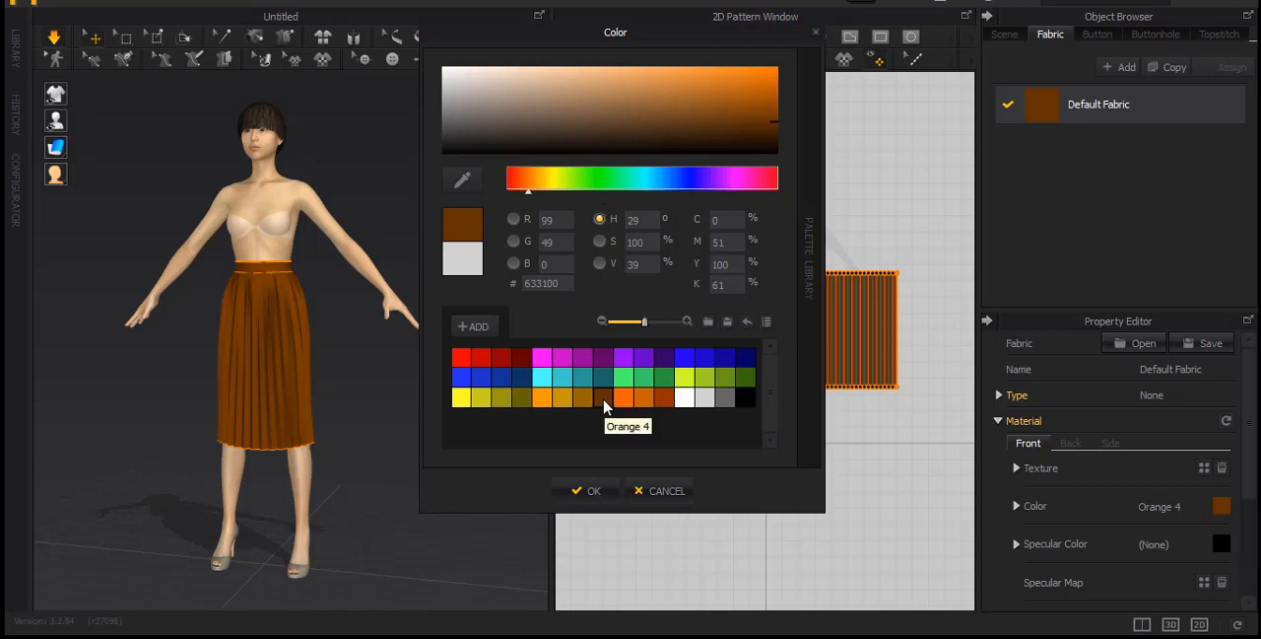
click(585, 490)
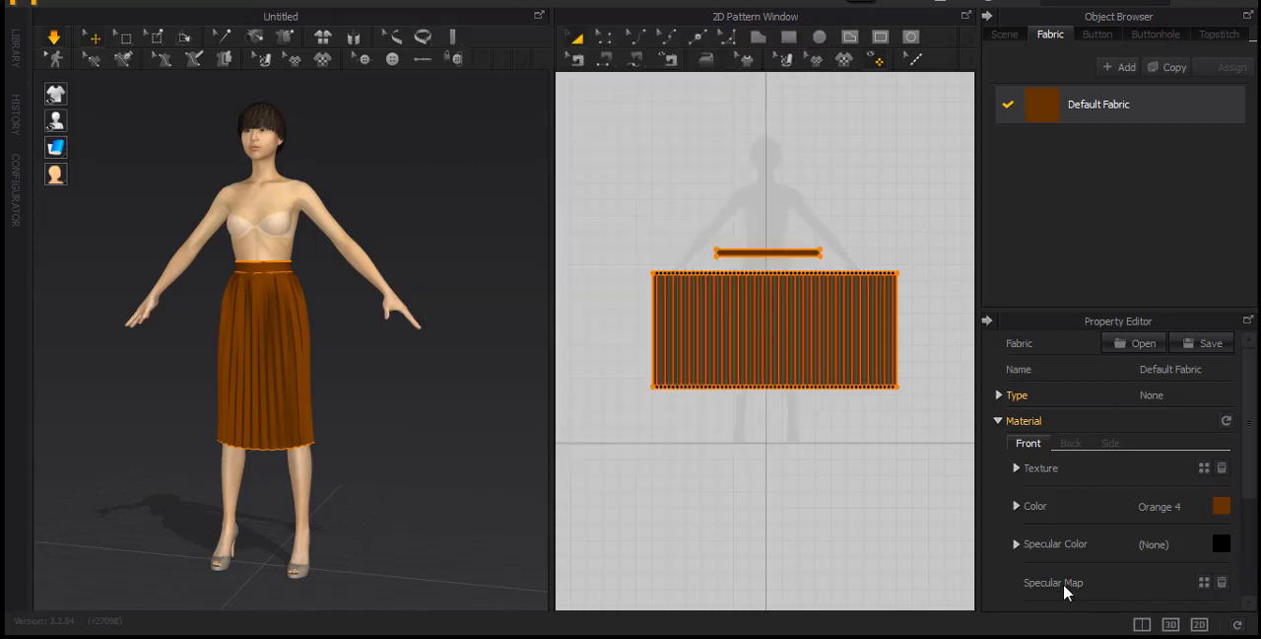
Set the Default Fabric's specular color to Orange 1
click(1222, 549)
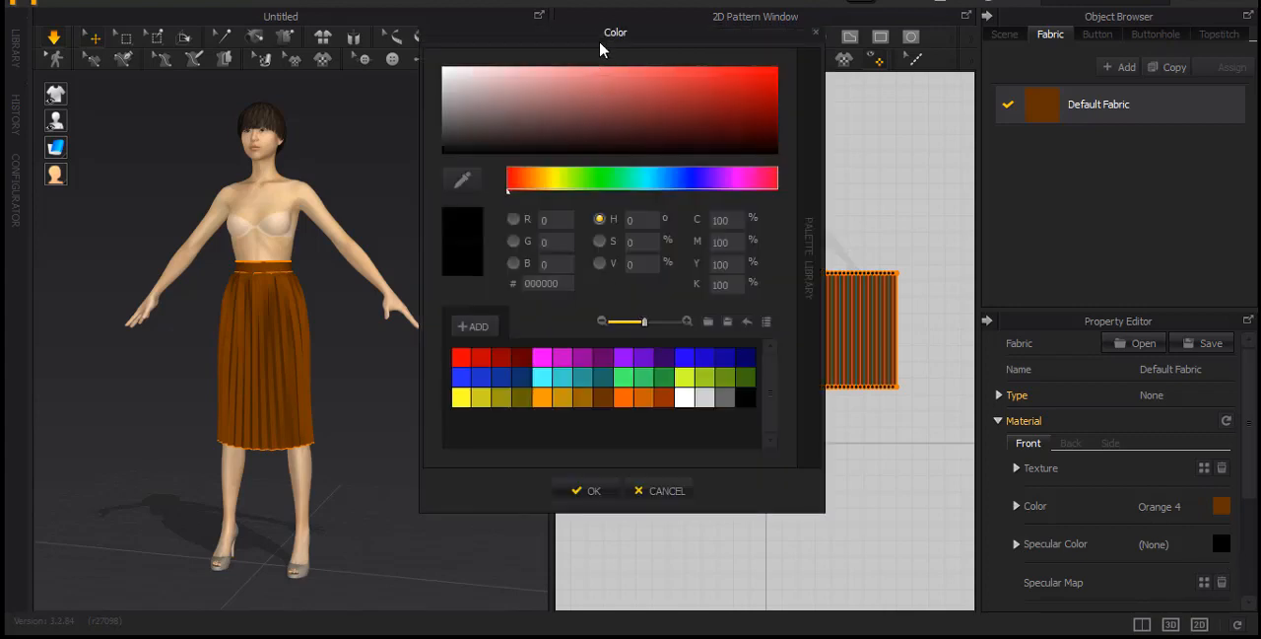
drag(599, 41, 578, 8)
click(519, 364)
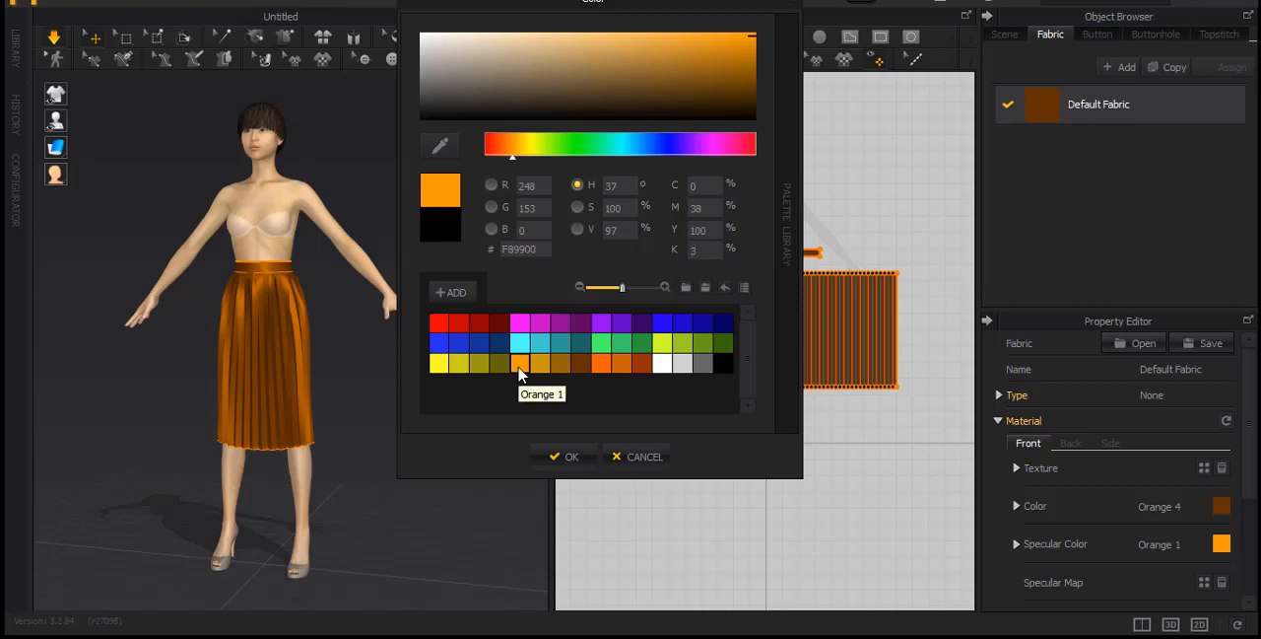
click(560, 458)
Widen the 3D view and collapse the Object Browser and Property Editor
scroll(308, 325, up, 6)
right_drag(315, 360, 177, 403)
right_drag(450, 344, 427, 367)
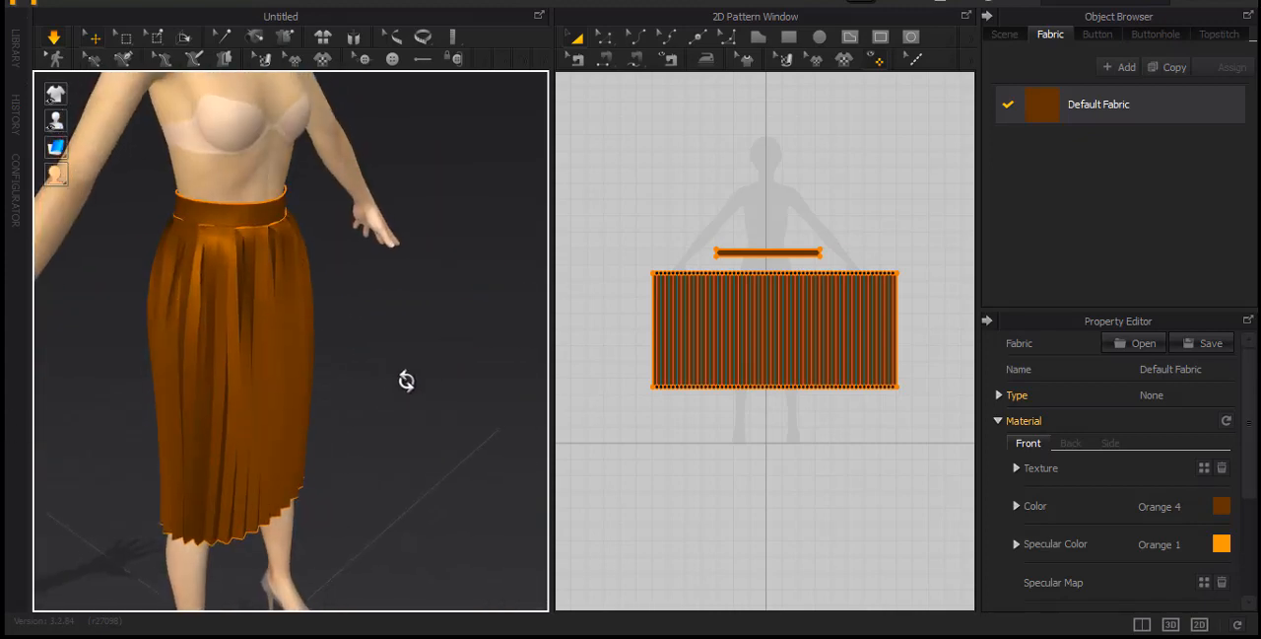
middle_drag(488, 359, 526, 347)
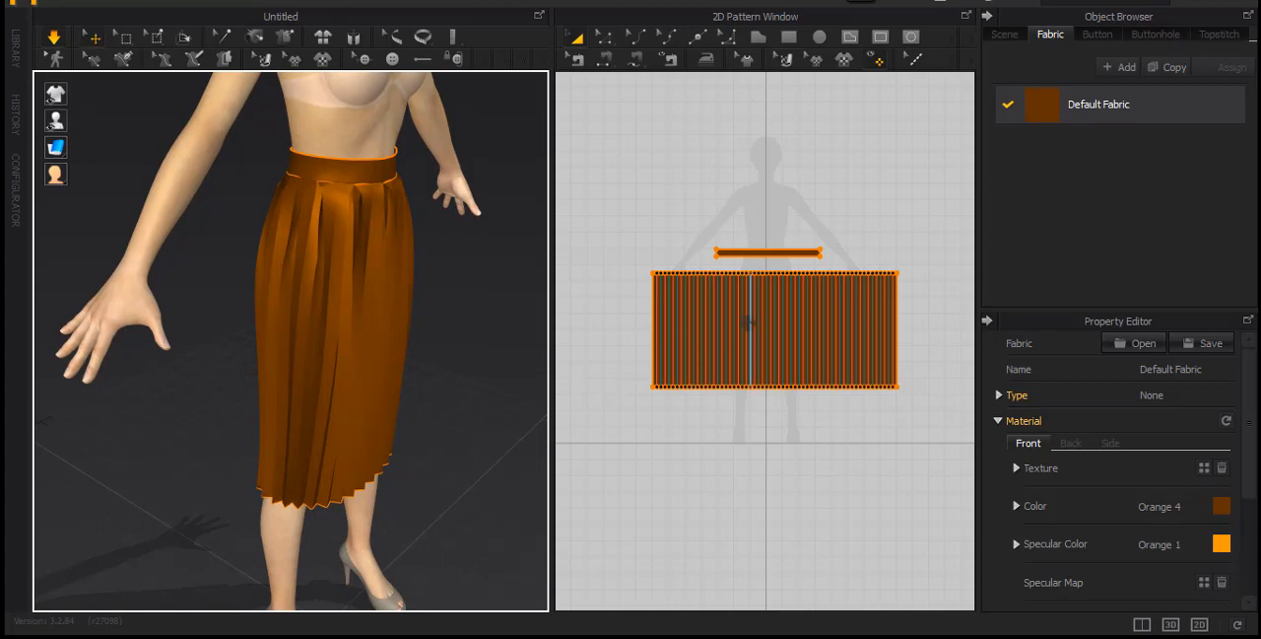
drag(549, 284, 633, 308)
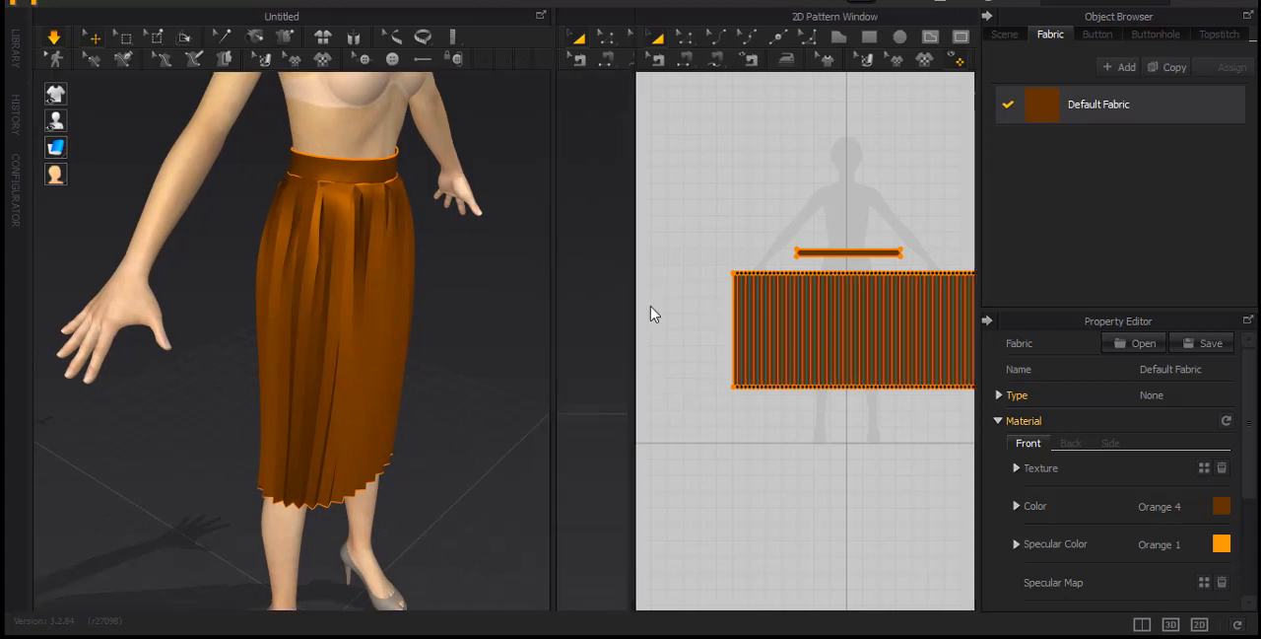
click(988, 17)
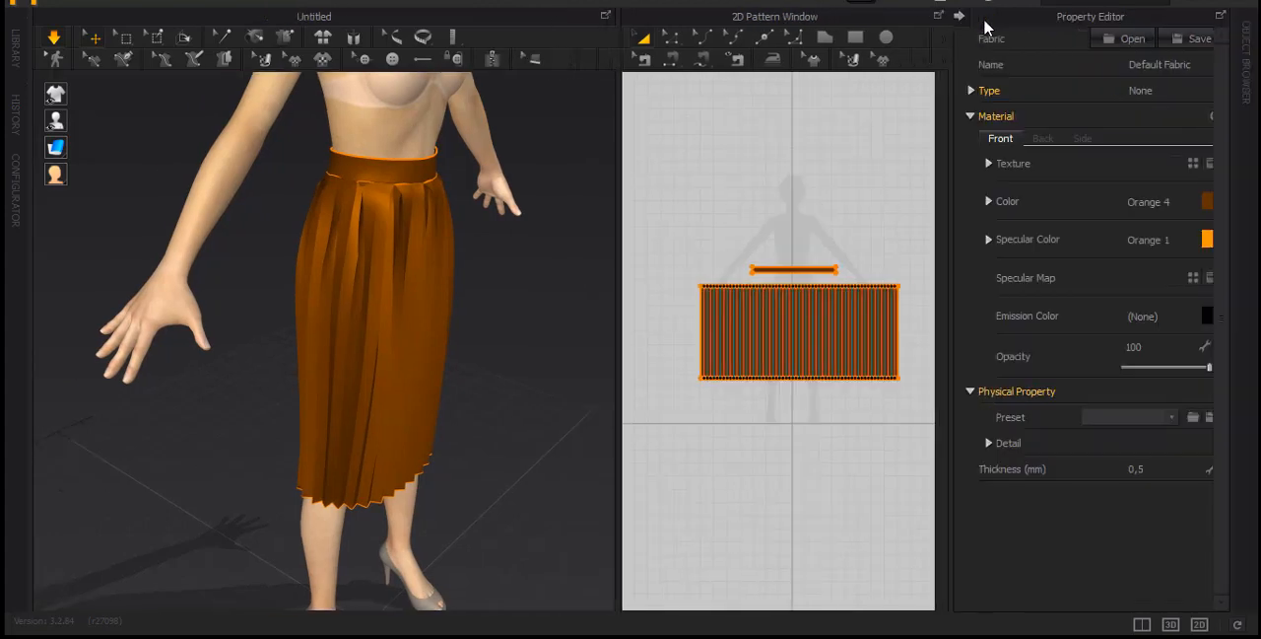
click(961, 17)
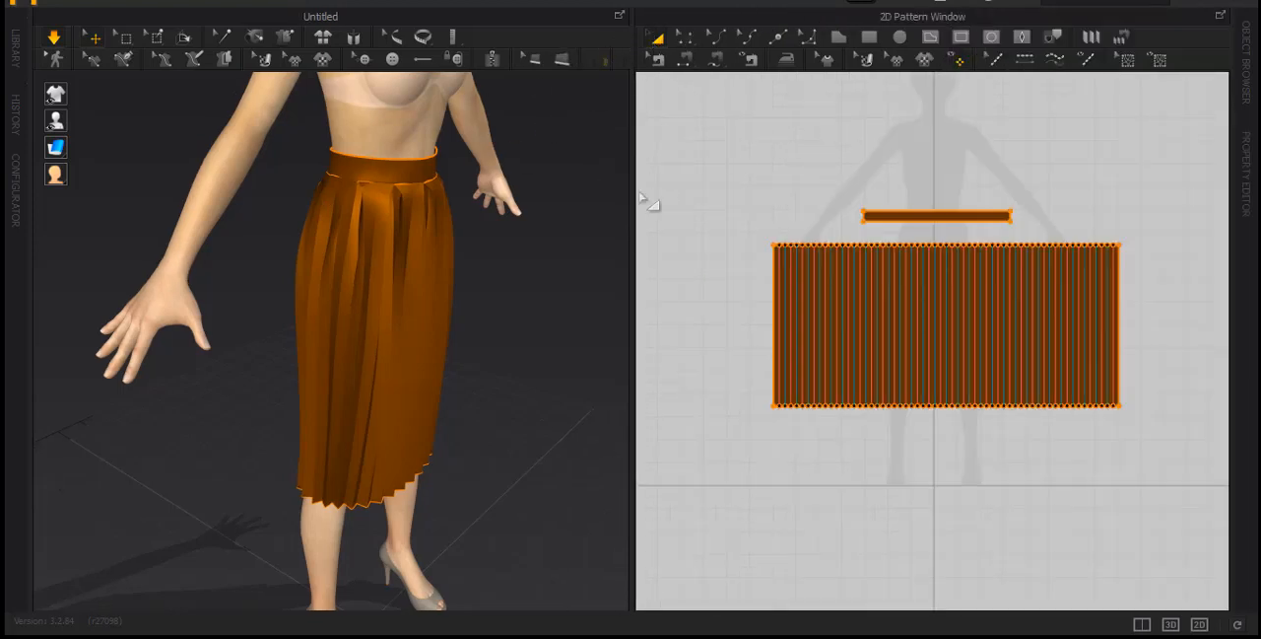
Open the blouse Blusa 02.zpac from the Library
click(17, 54)
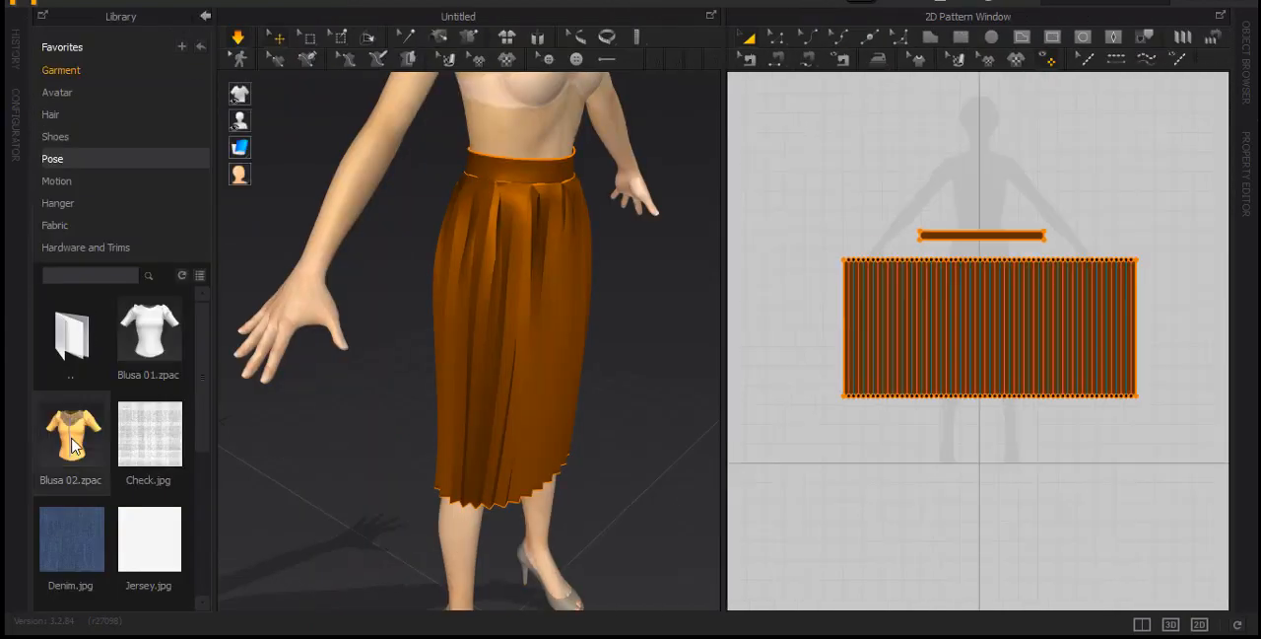
mouse_move(74, 445)
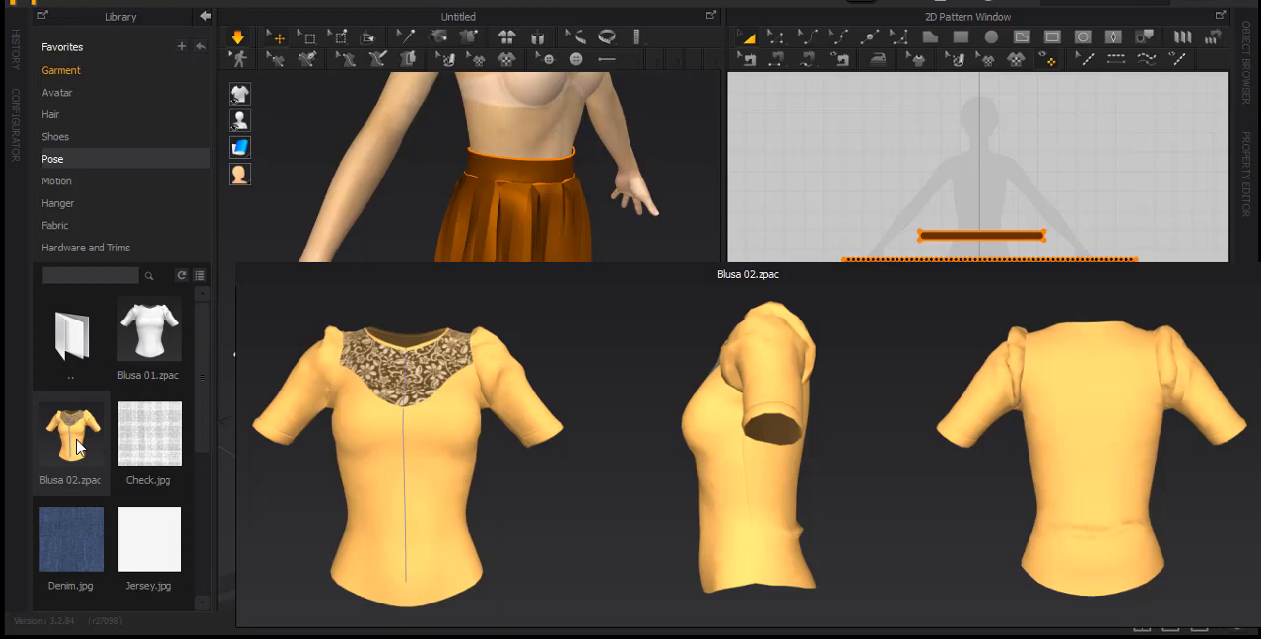
double_click(77, 443)
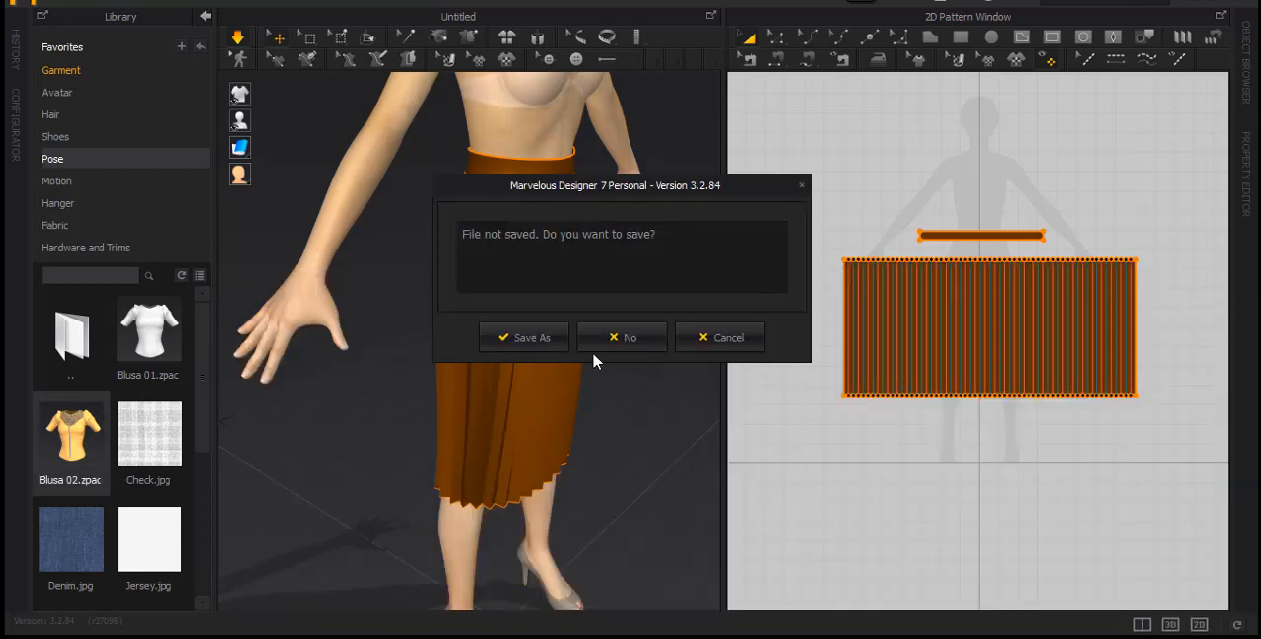
Save the current skirt project as Saia Plissada B in the Projetos folder
click(525, 339)
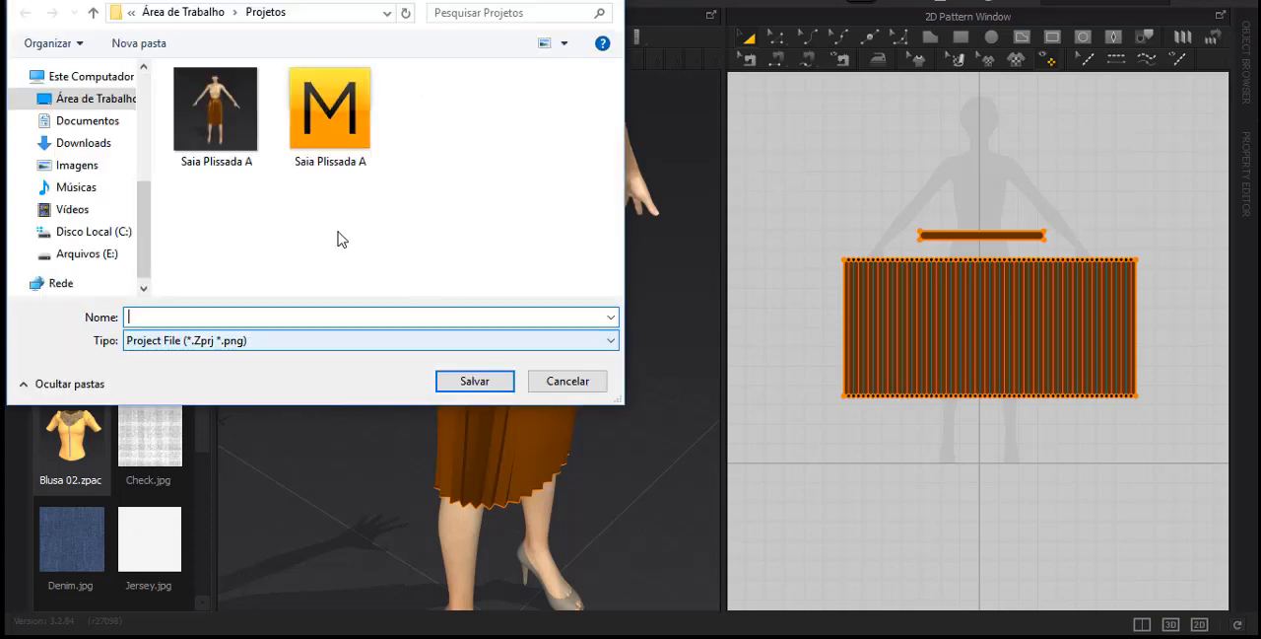
click(330, 128)
click(240, 317)
key(BackSpace)
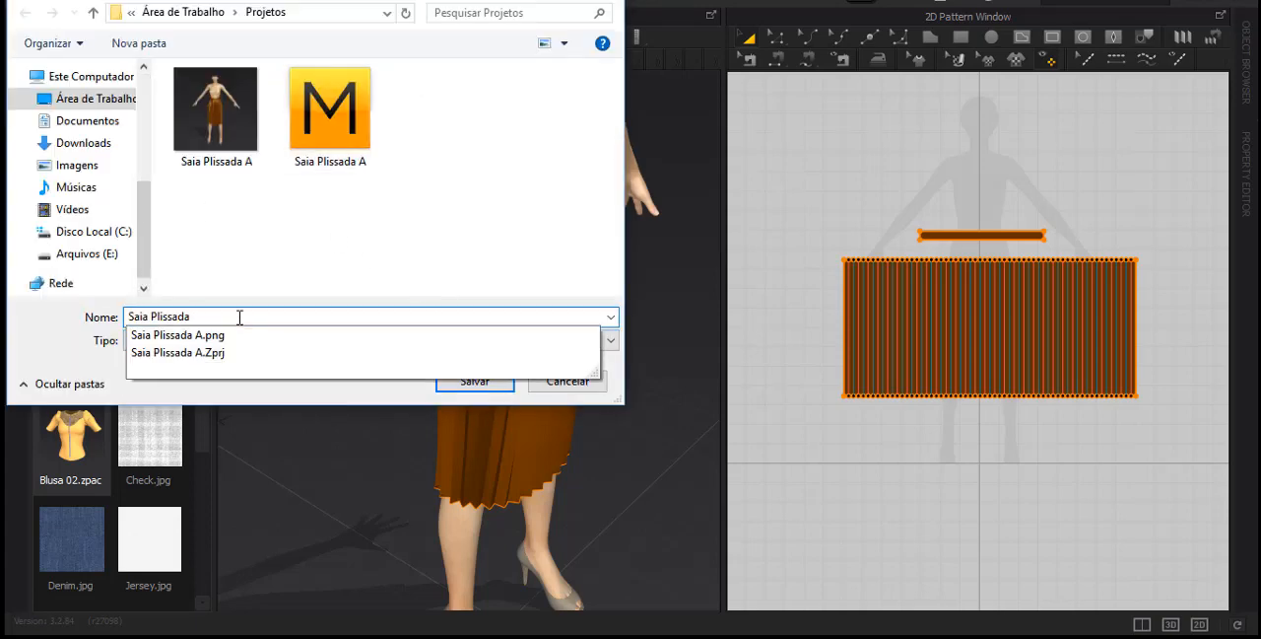
text(b)
key(BackSpace)
text(B)
click(491, 381)
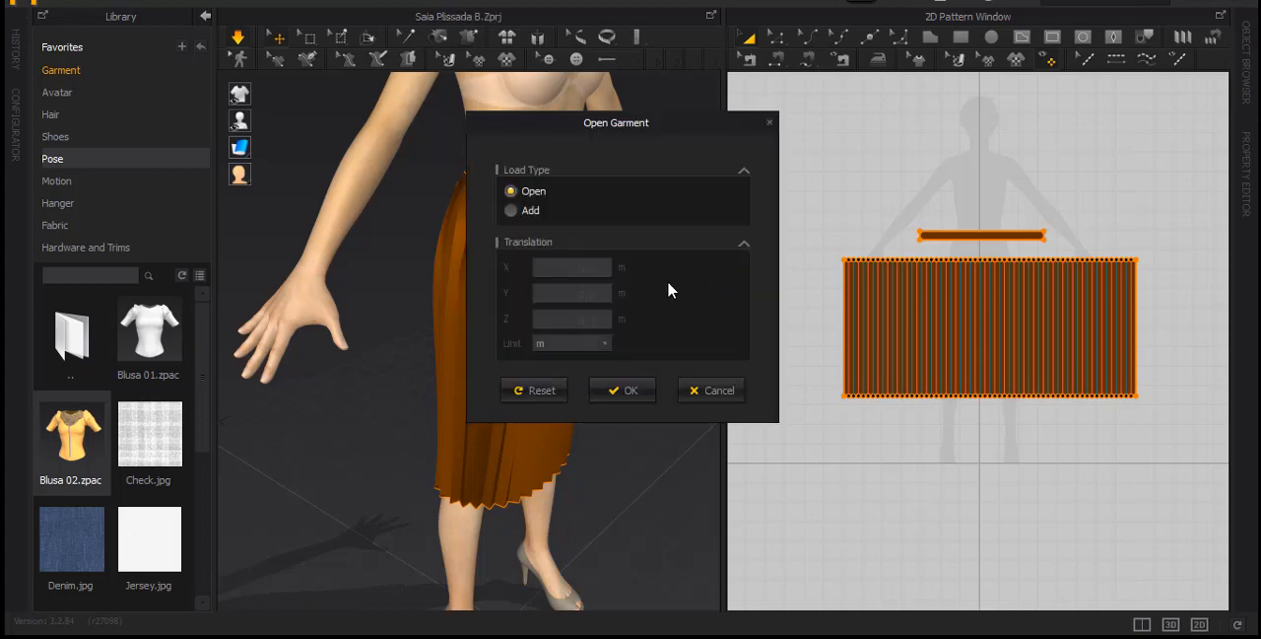
Load the blouse with the Add load type so it joins the skirt on the avatar
click(510, 211)
click(615, 393)
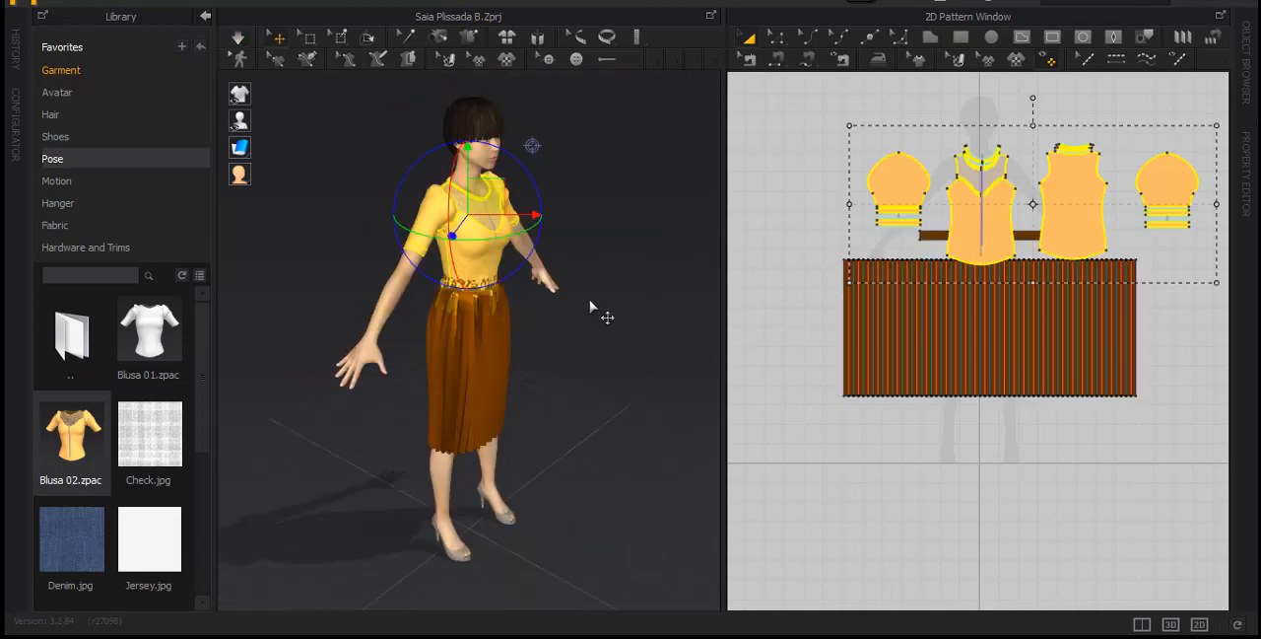
scroll(506, 289, up, 5)
right_drag(602, 312, 497, 356)
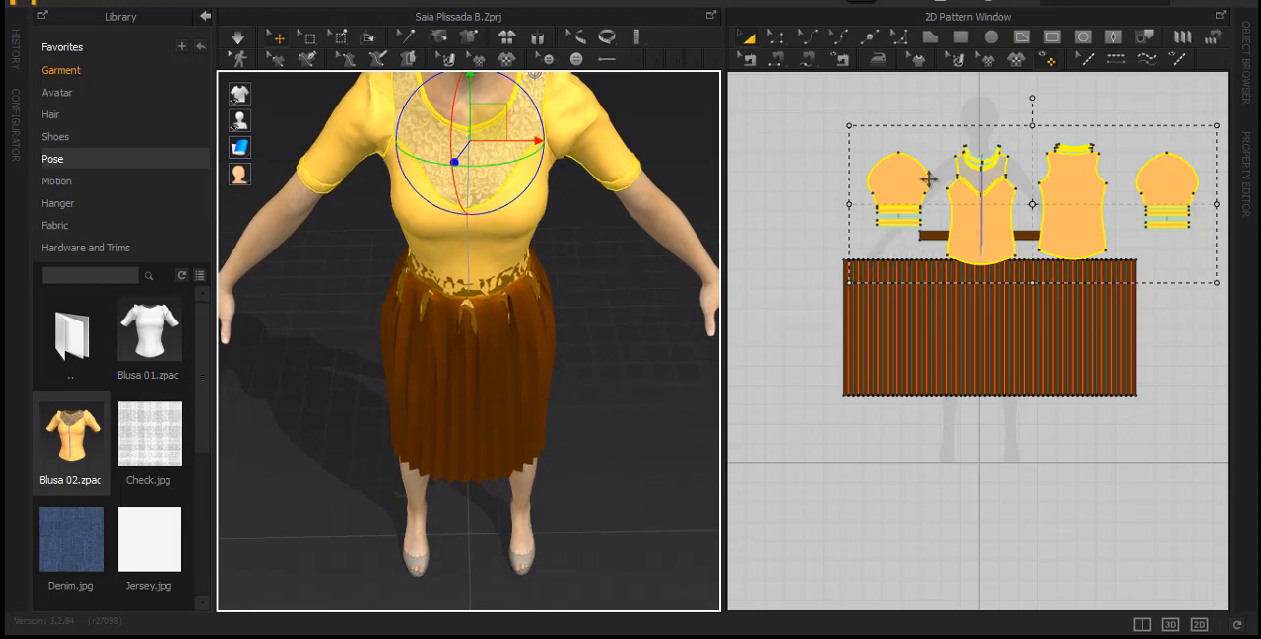
Move all blouse patterns about 35 cm in the 2D window to lie above the waistband and skirt panel
key(ctrl+v)
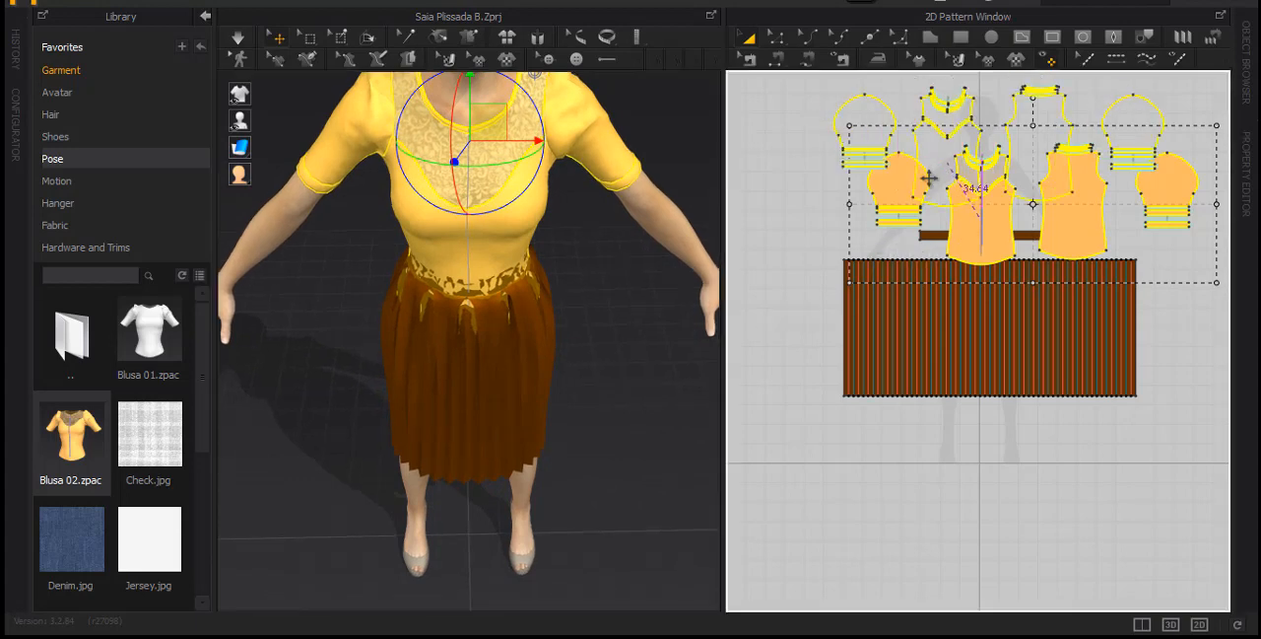
key(ctrl+z)
scroll(608, 347, down, 3)
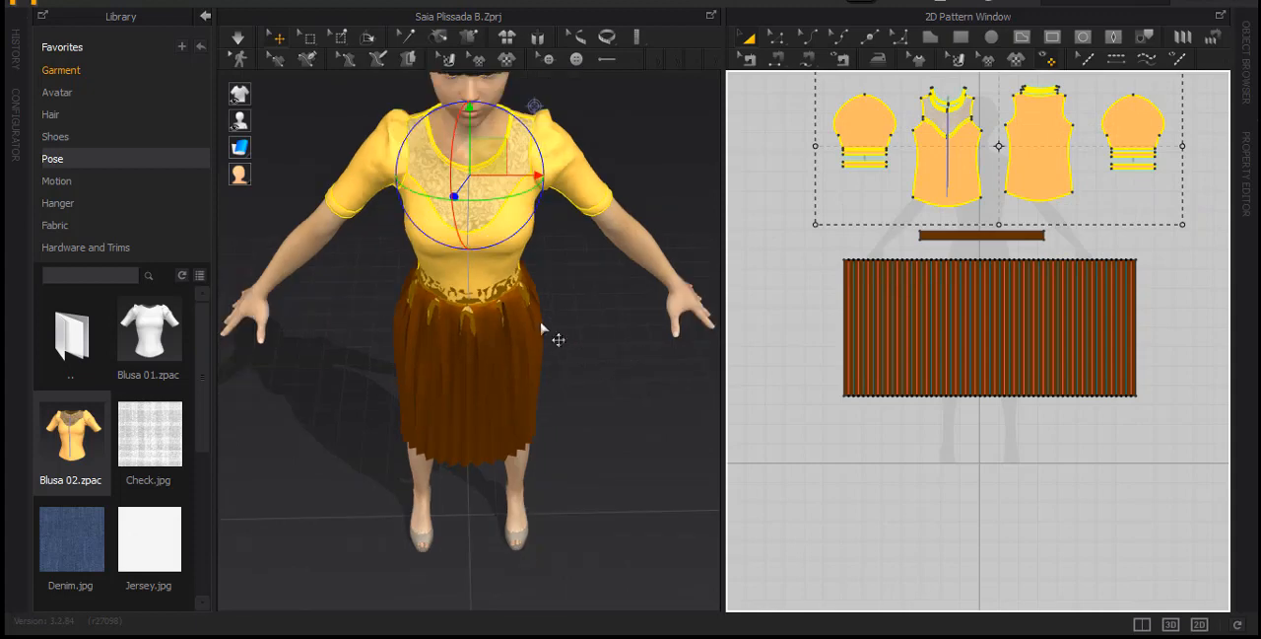
Select the waistband and pleated skirt panel and set their Layer to 1, acknowledging the layer notice
scroll(517, 325, up, 4)
right_drag(552, 378, 574, 264)
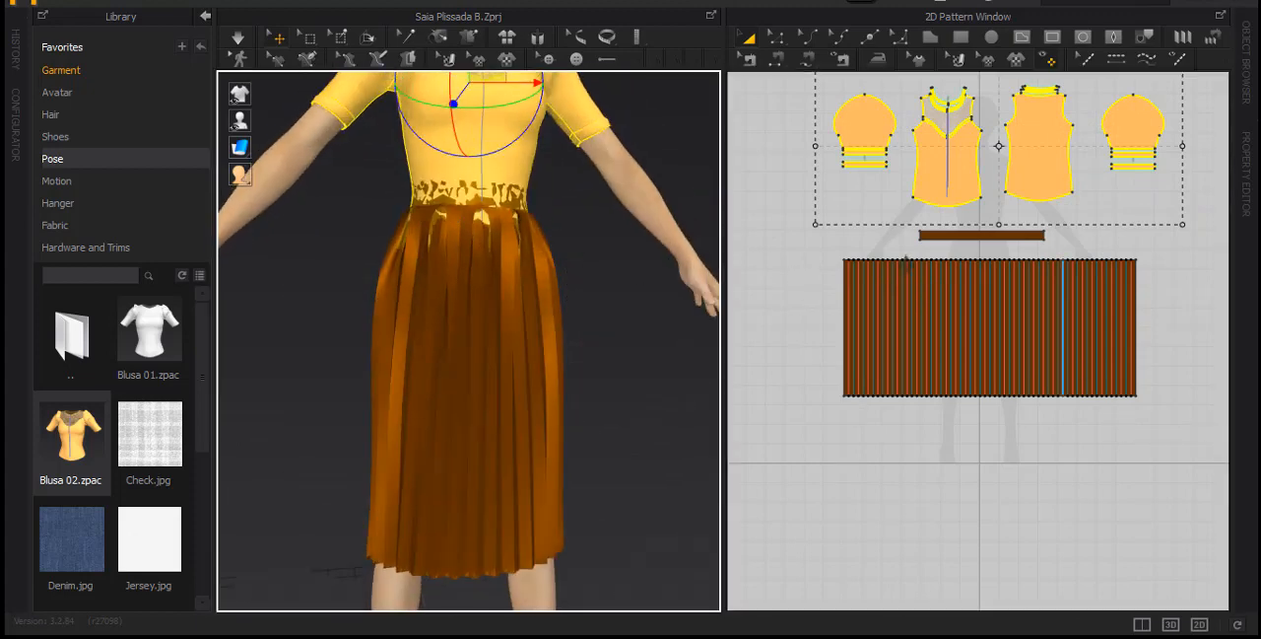
drag(781, 209, 980, 315)
drag(1176, 432, 1182, 438)
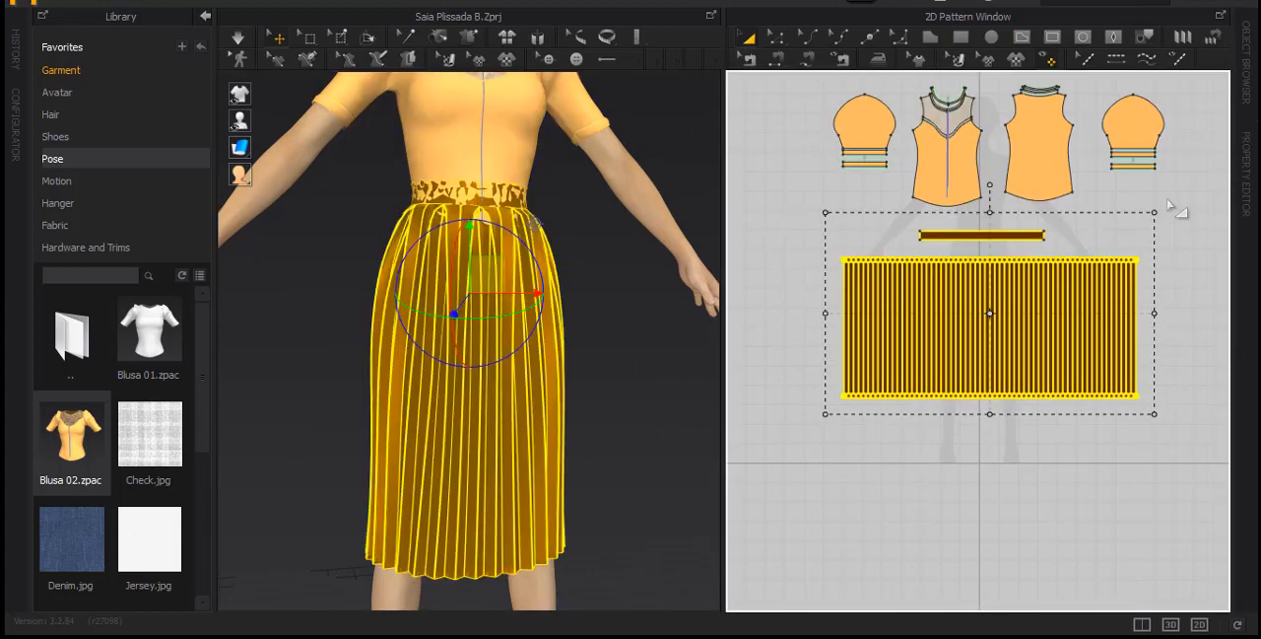
click(1248, 168)
click(1138, 271)
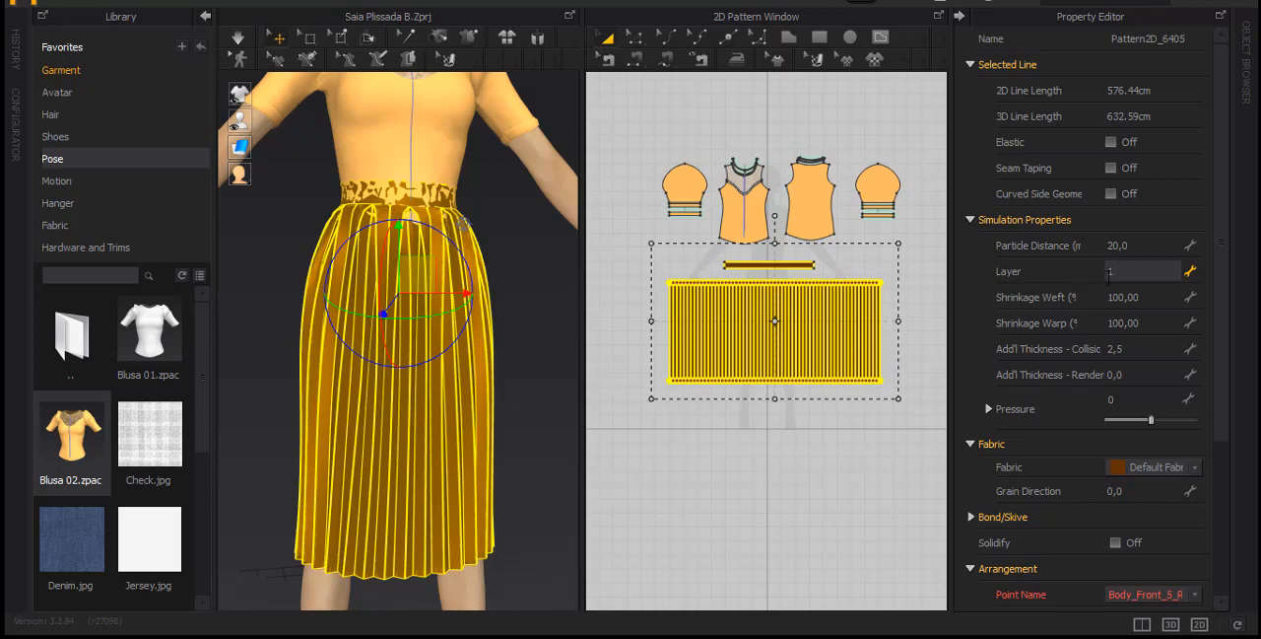
key(Return)
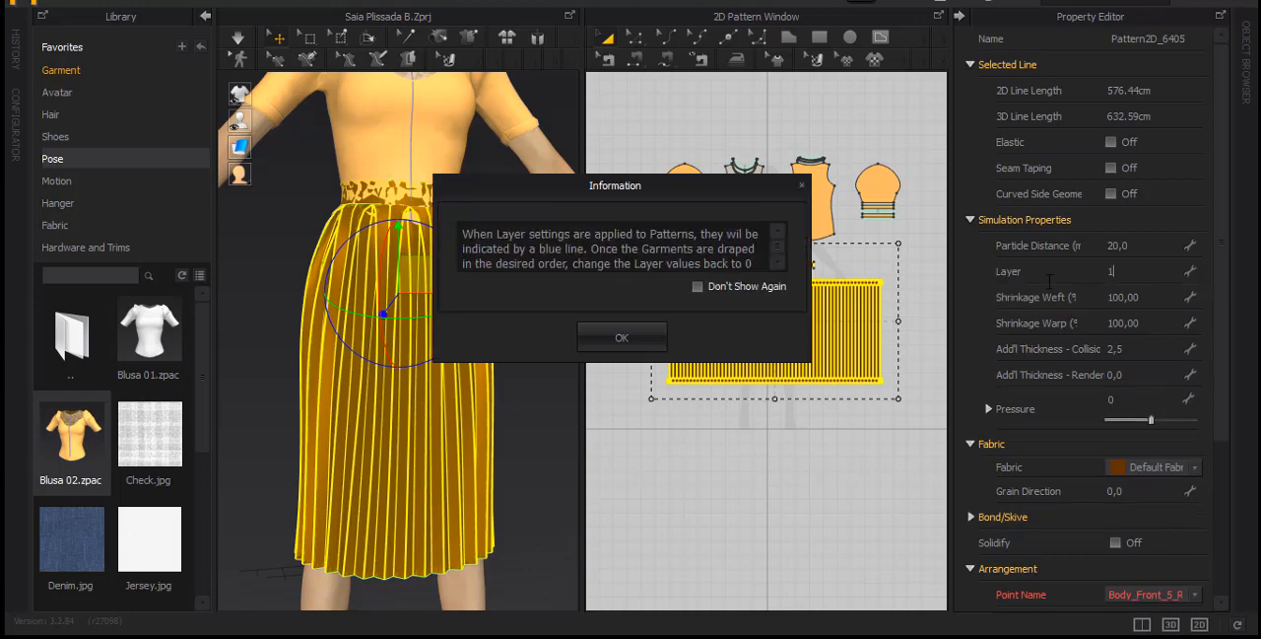
drag(618, 188, 569, 147)
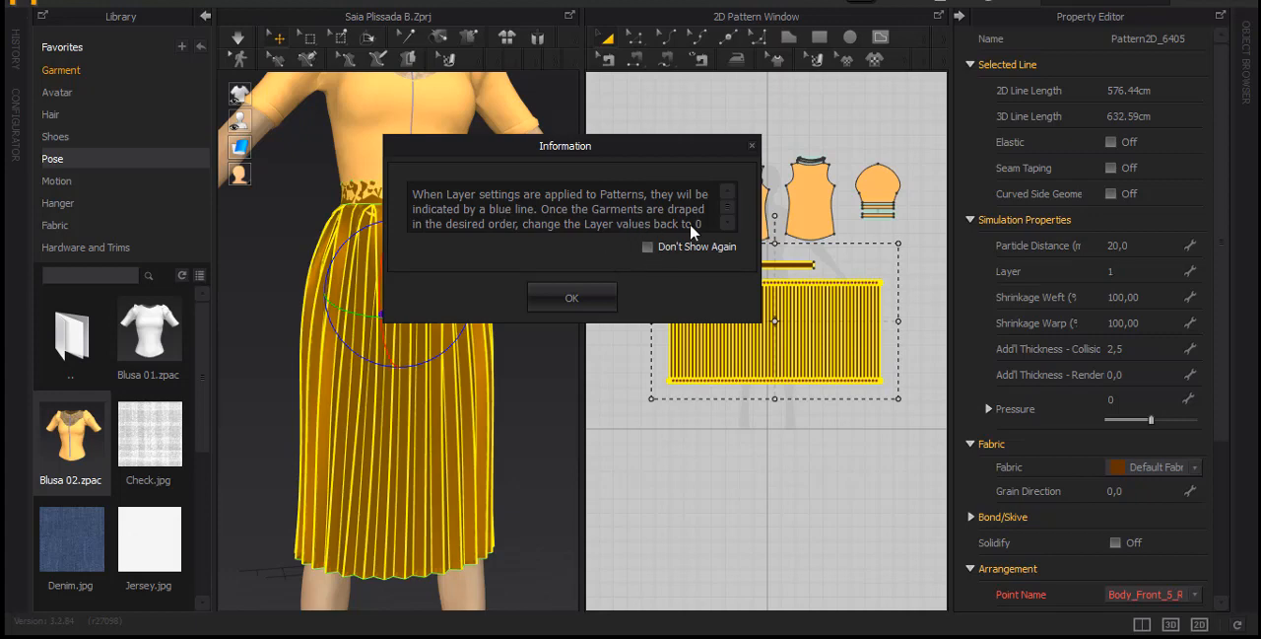
click(591, 301)
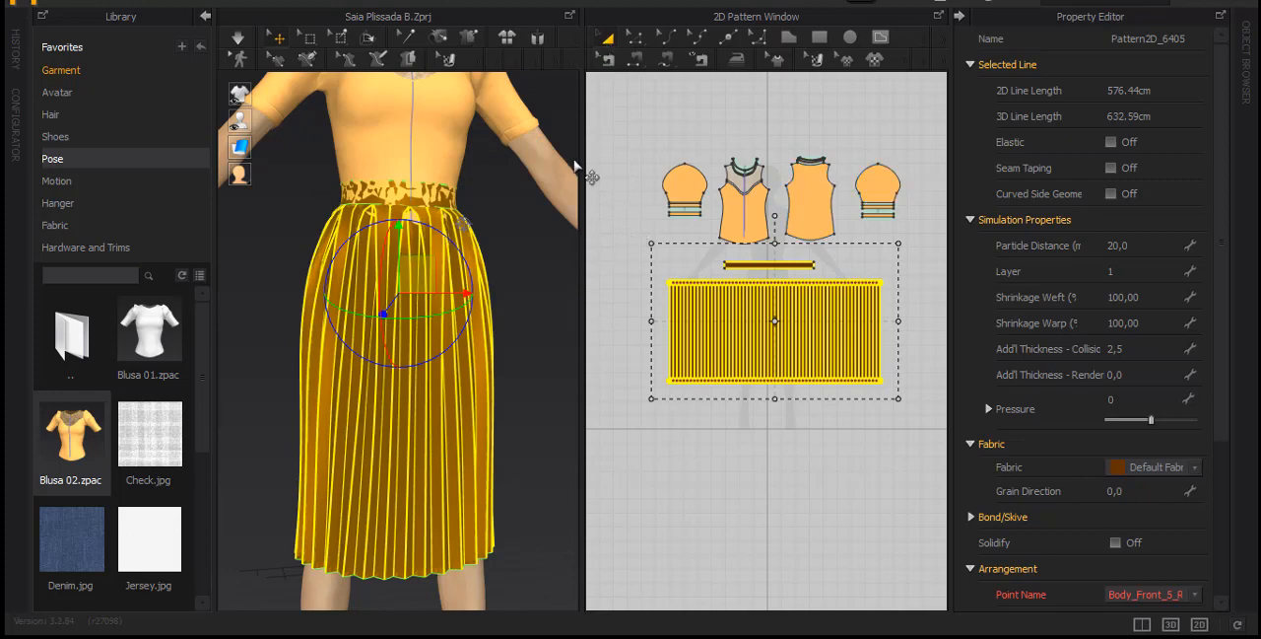
Simulate the garments so the skirt drapes over the blouse, tugging the cloth at the waist into place
drag(583, 168, 697, 220)
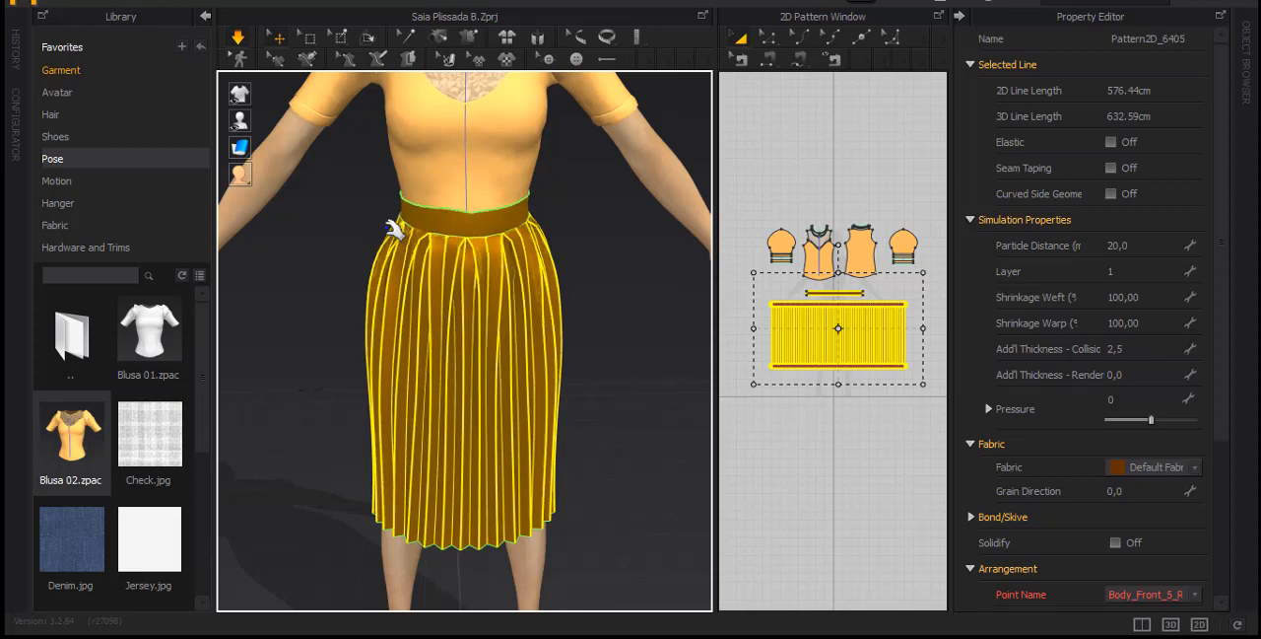
right_drag(399, 227, 335, 203)
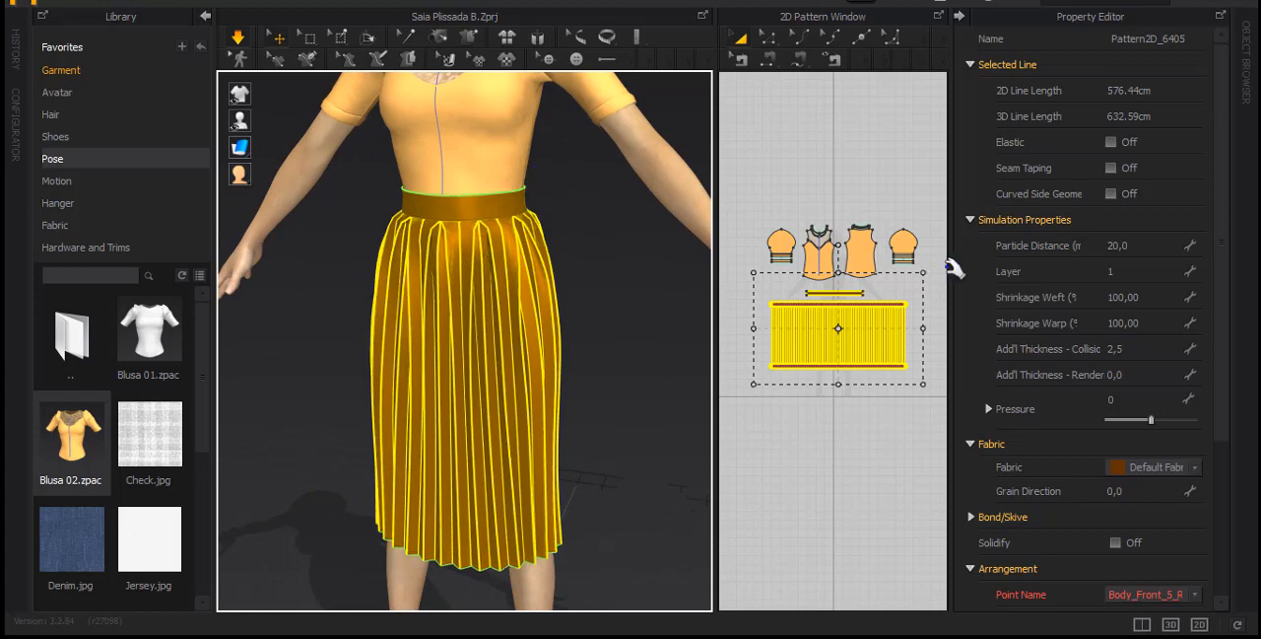
Return the waistband and skirt panel's Layer to 0 and deselect them
double_click(1125, 271)
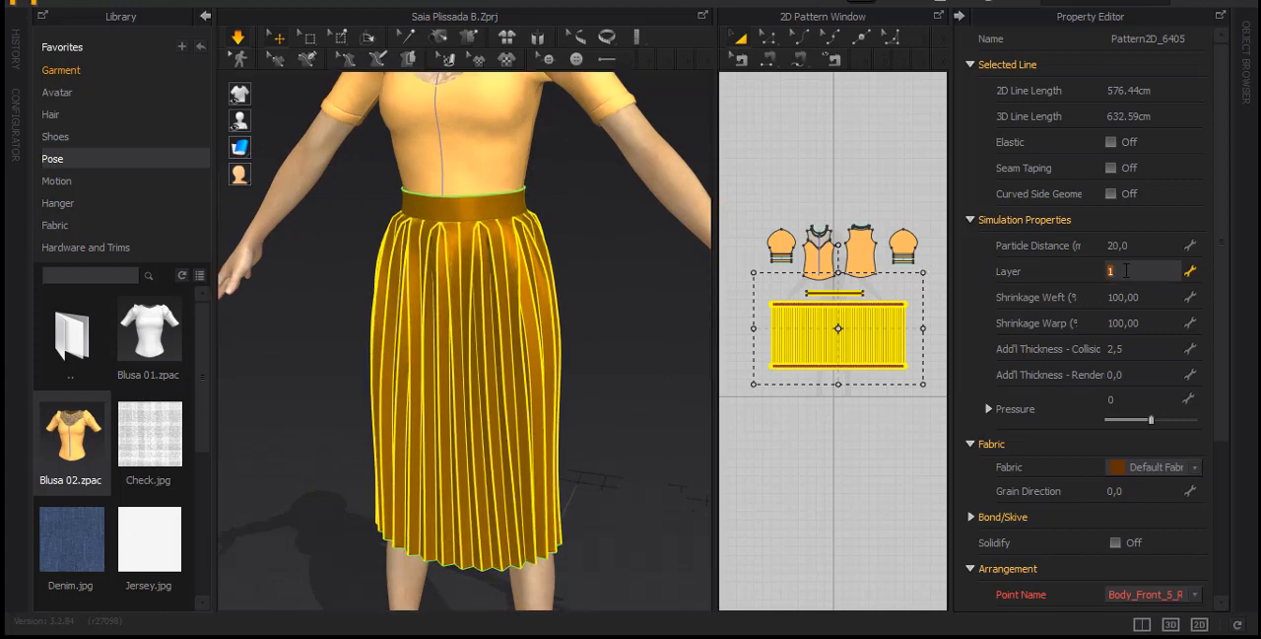
text(0)
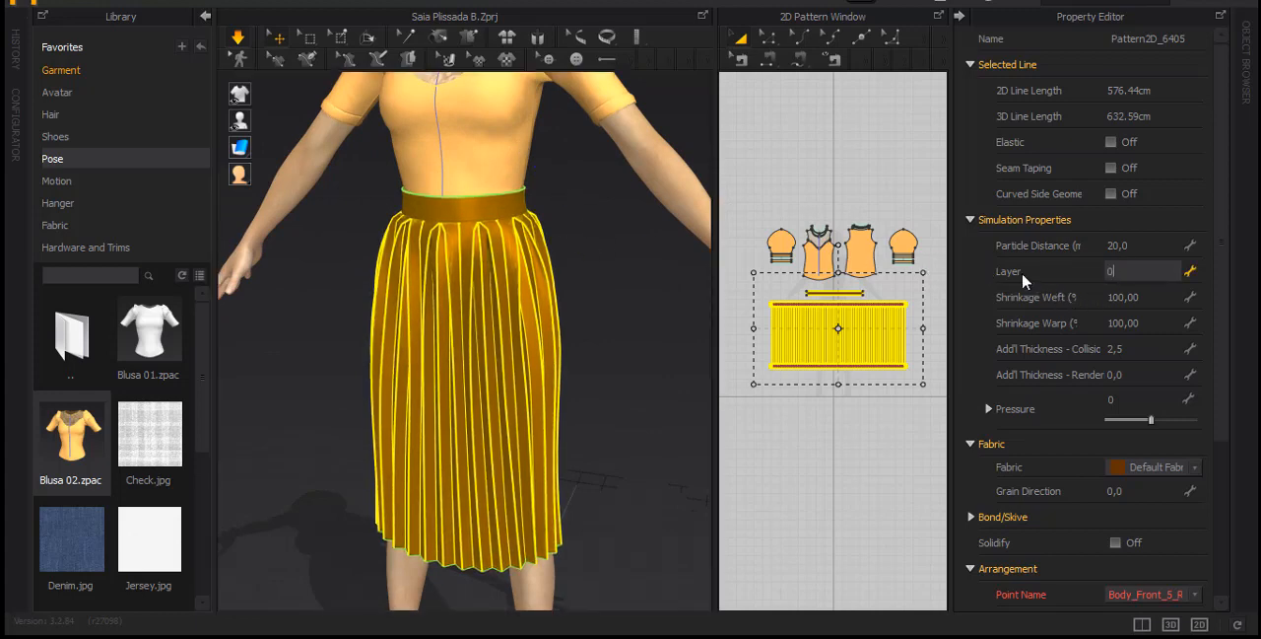
click(1022, 272)
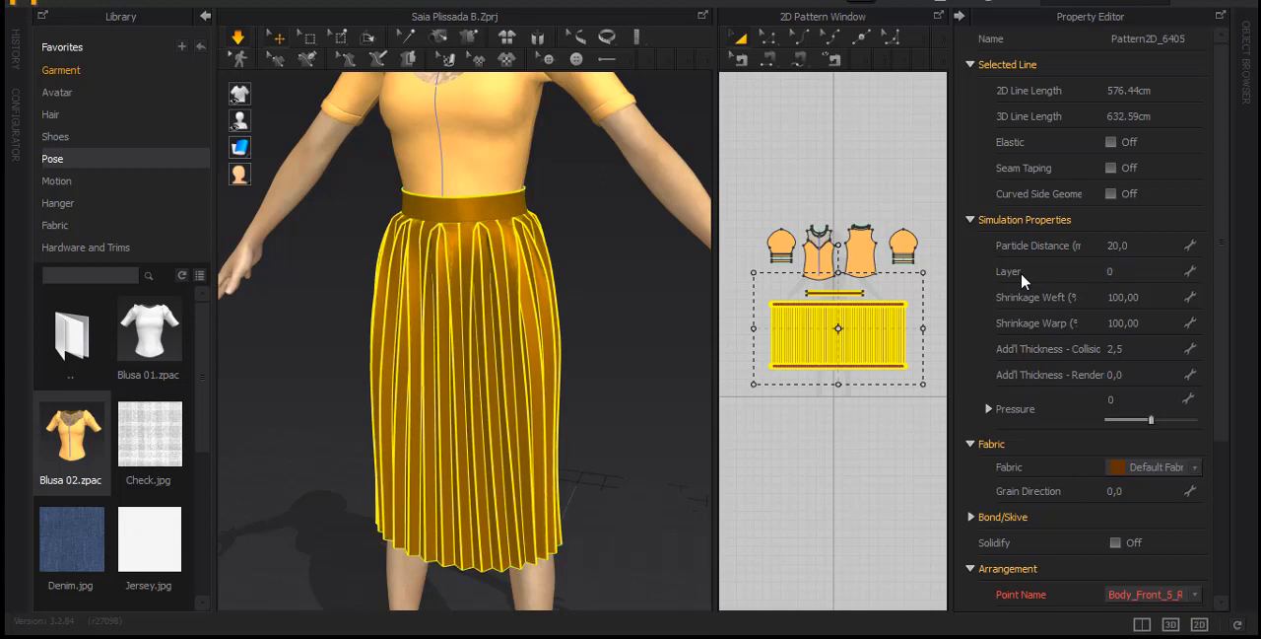
click(613, 292)
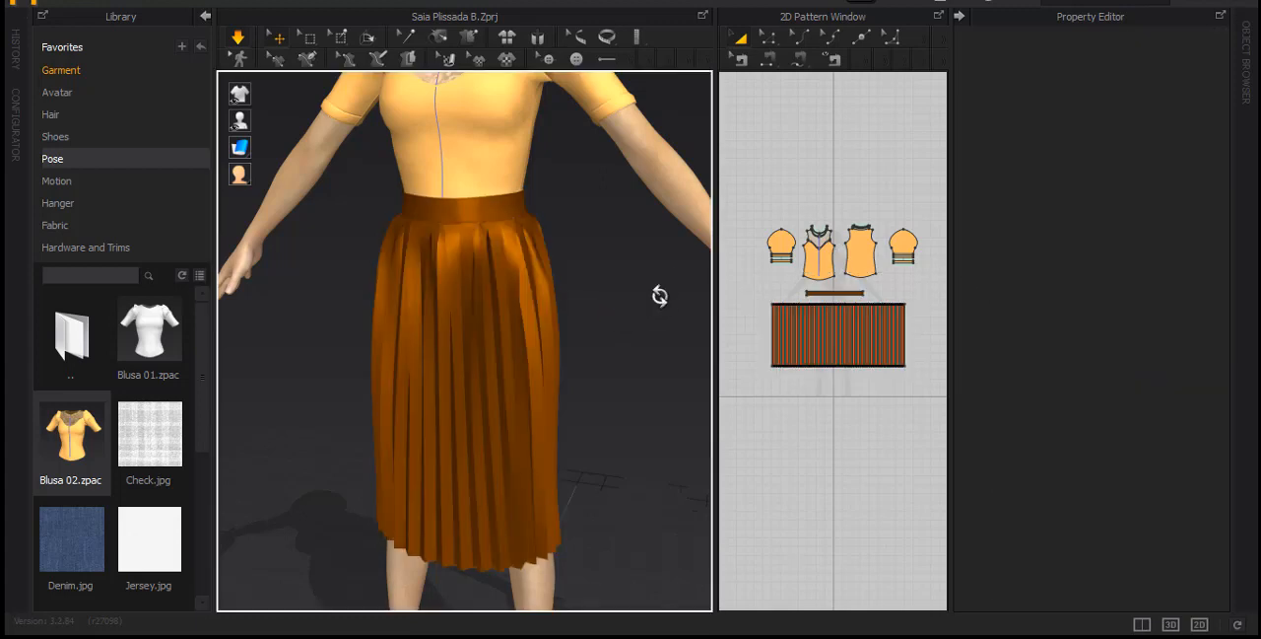
key(2)
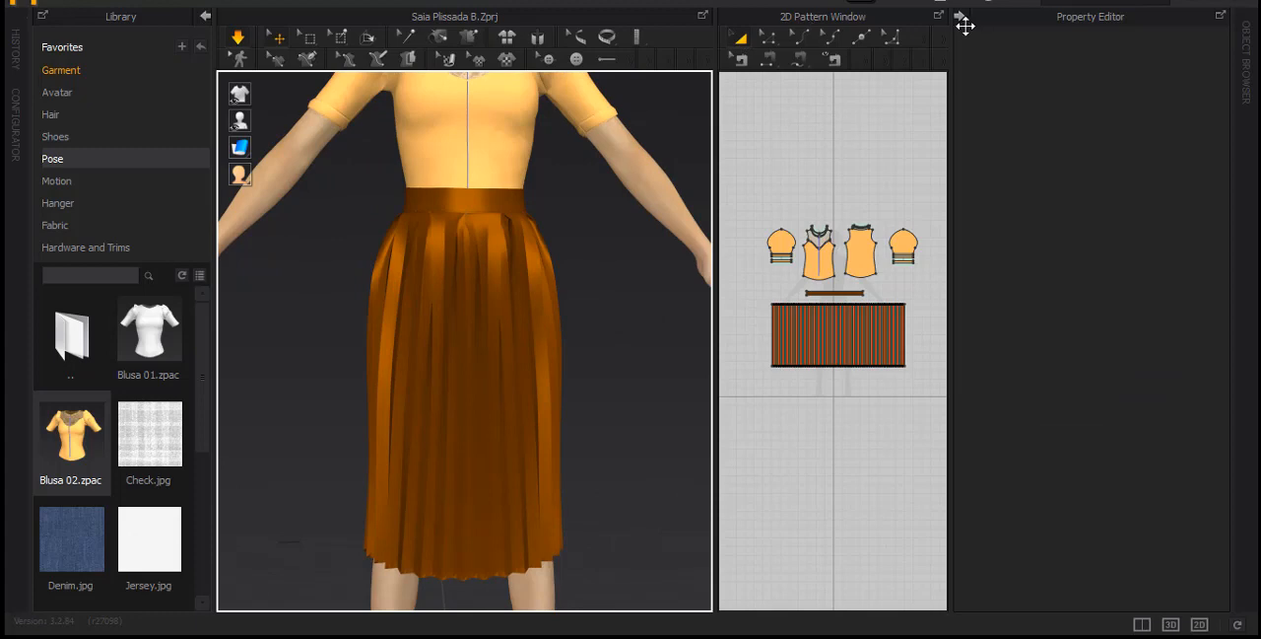
Collapse the Property Editor and Library and show only the 3D window
click(960, 17)
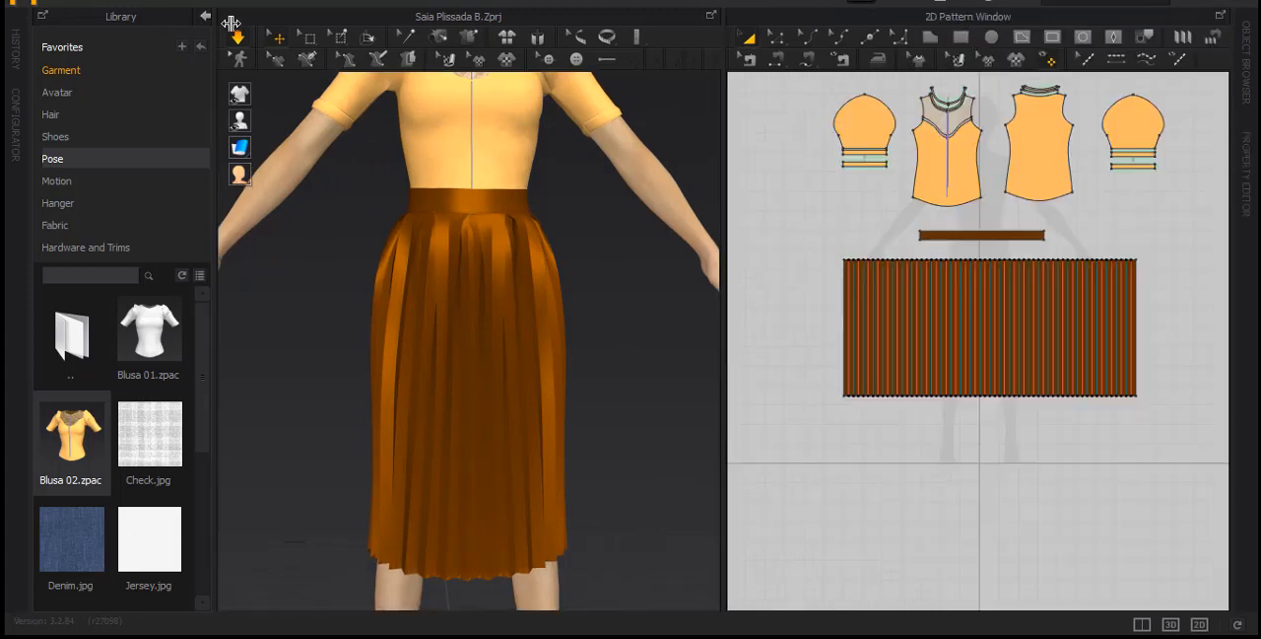
click(205, 16)
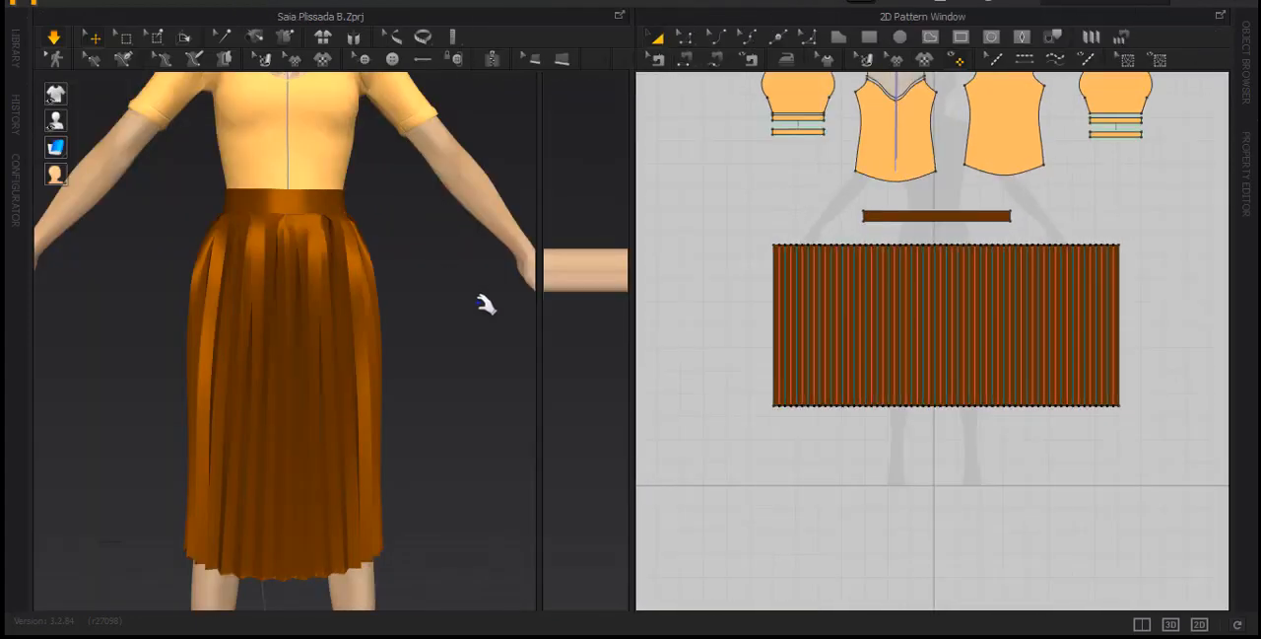
click(1172, 625)
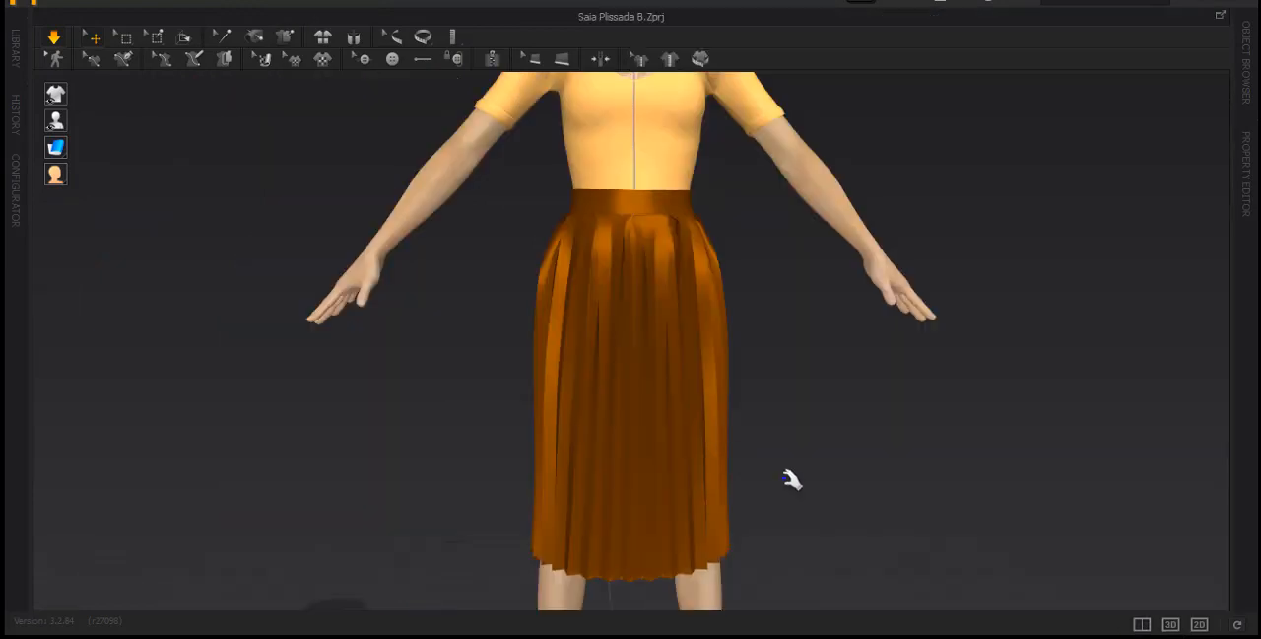
Examine the finished outfit on the avatar from all sides, at full figure and closer at the waist
scroll(793, 481, down, 4)
right_drag(794, 487, 642, 510)
middle_drag(735, 507, 684, 489)
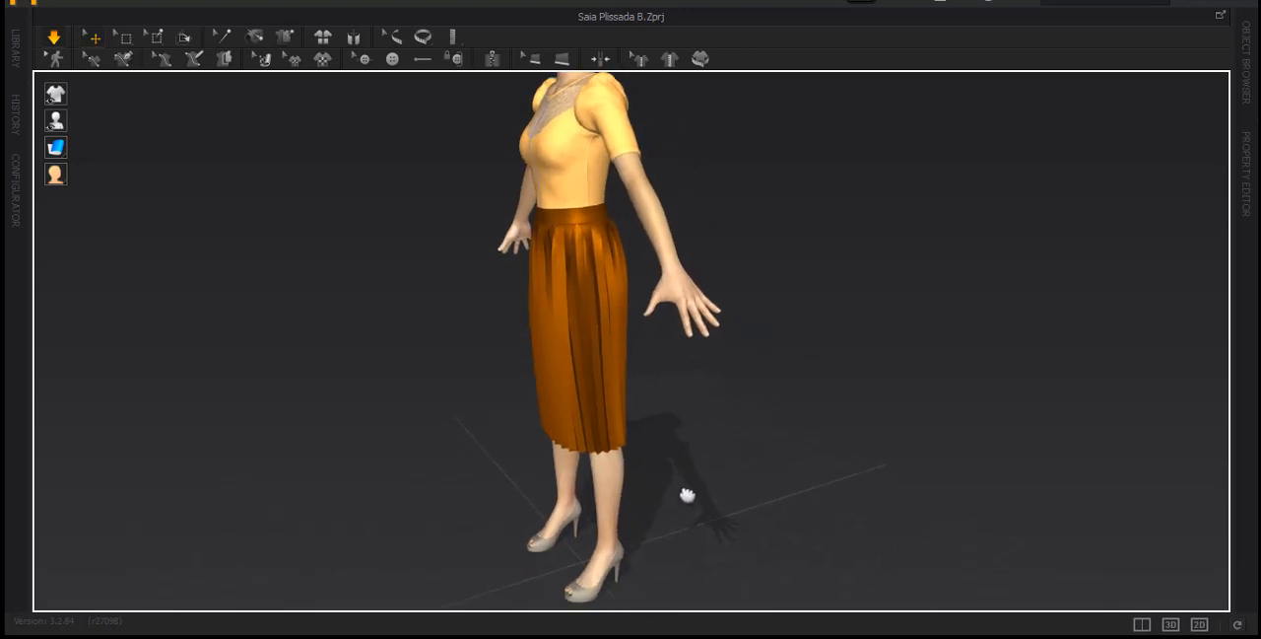
right_drag(687, 495, 887, 477)
right_drag(509, 431, 931, 412)
right_drag(503, 375, 779, 365)
right_drag(558, 358, 660, 405)
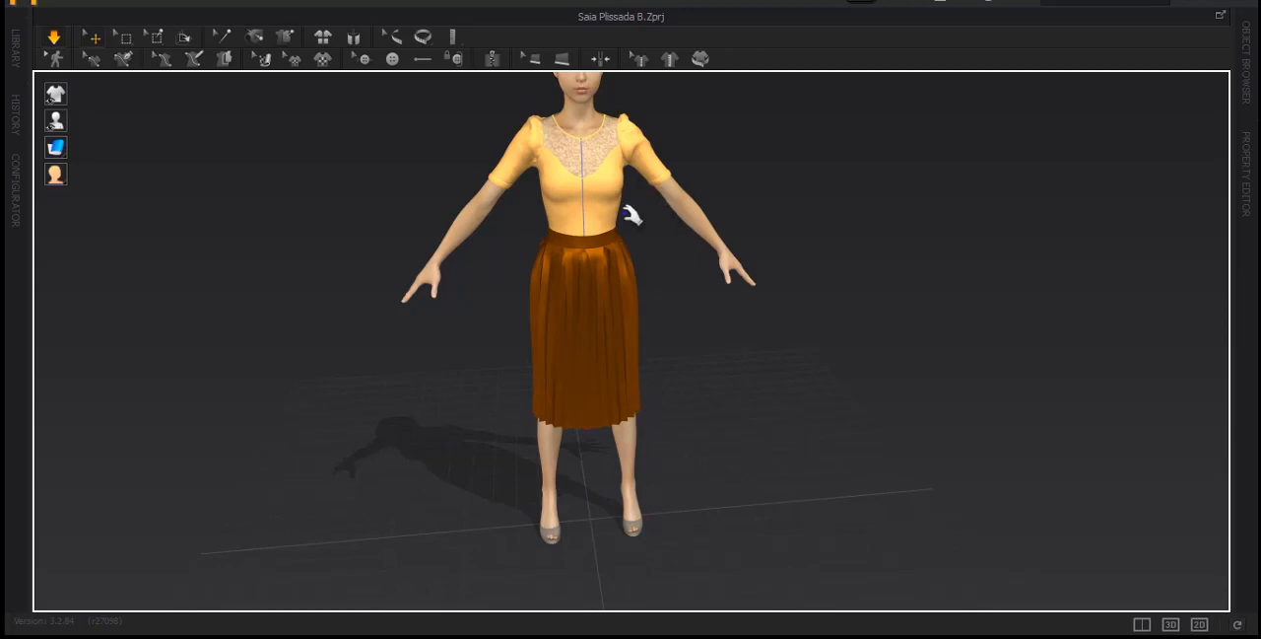
scroll(589, 215, up, 2)
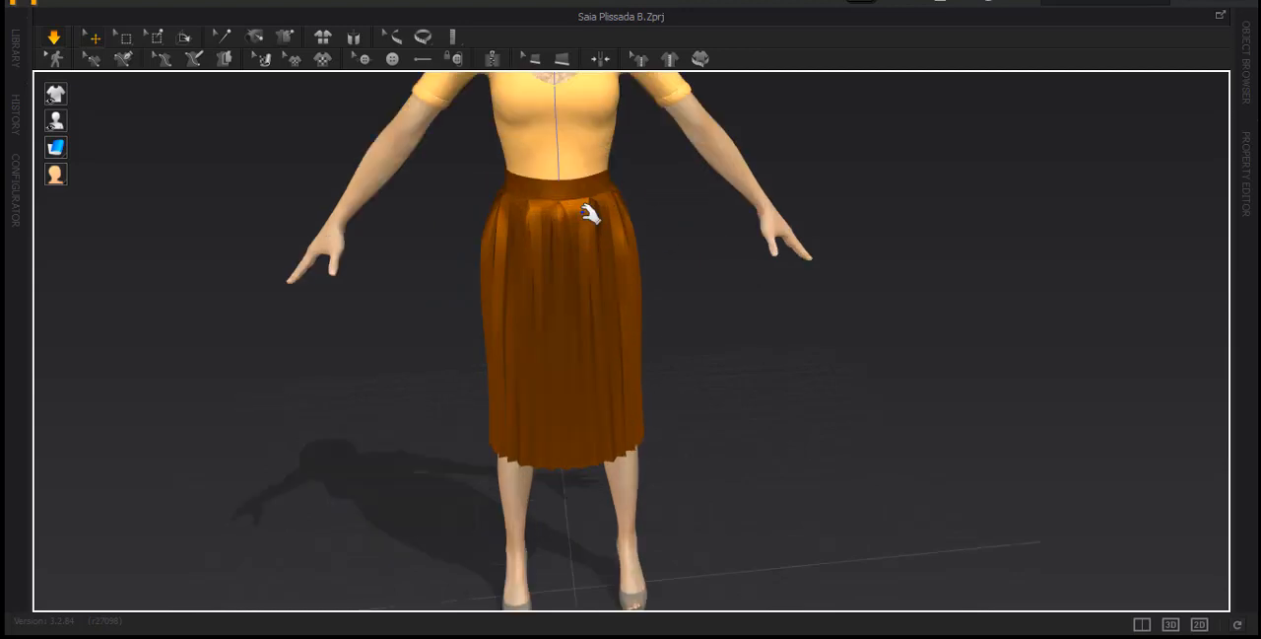
middle_drag(586, 205, 557, 329)
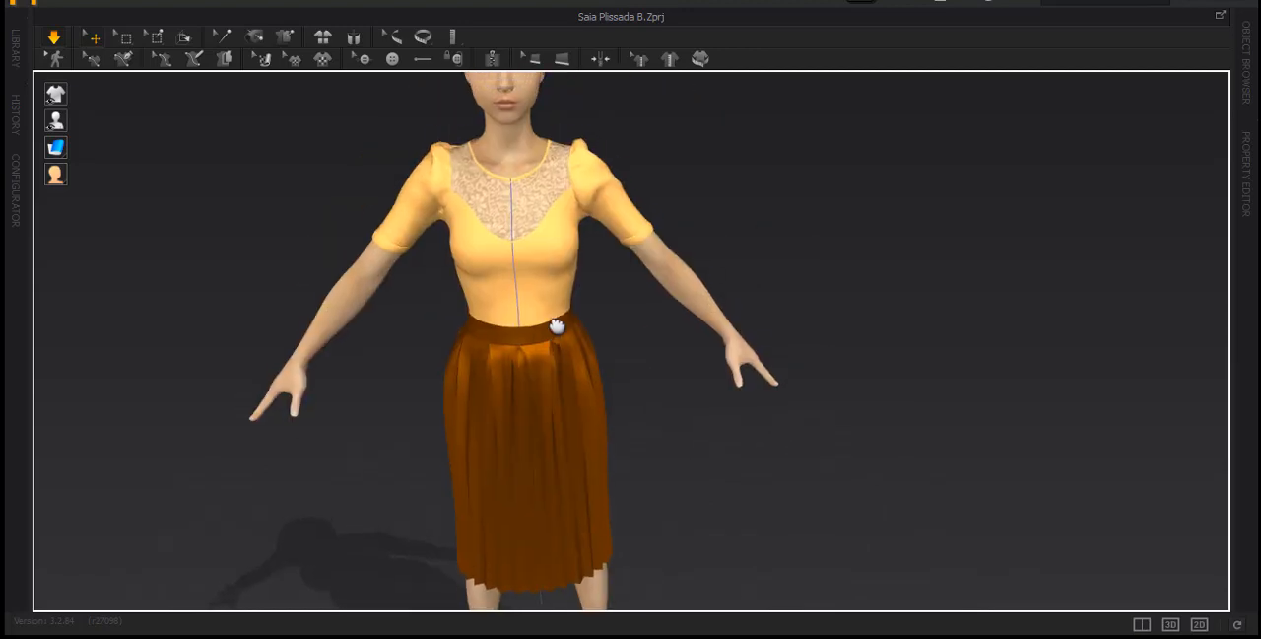